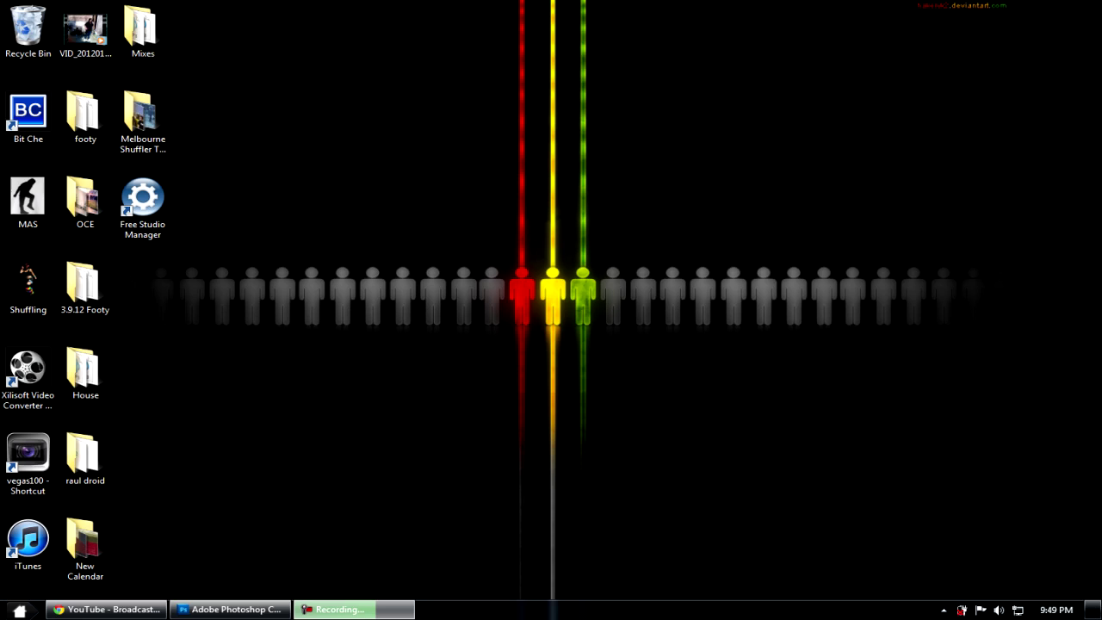
pyautogui.press('super')
pyautogui.press('super')
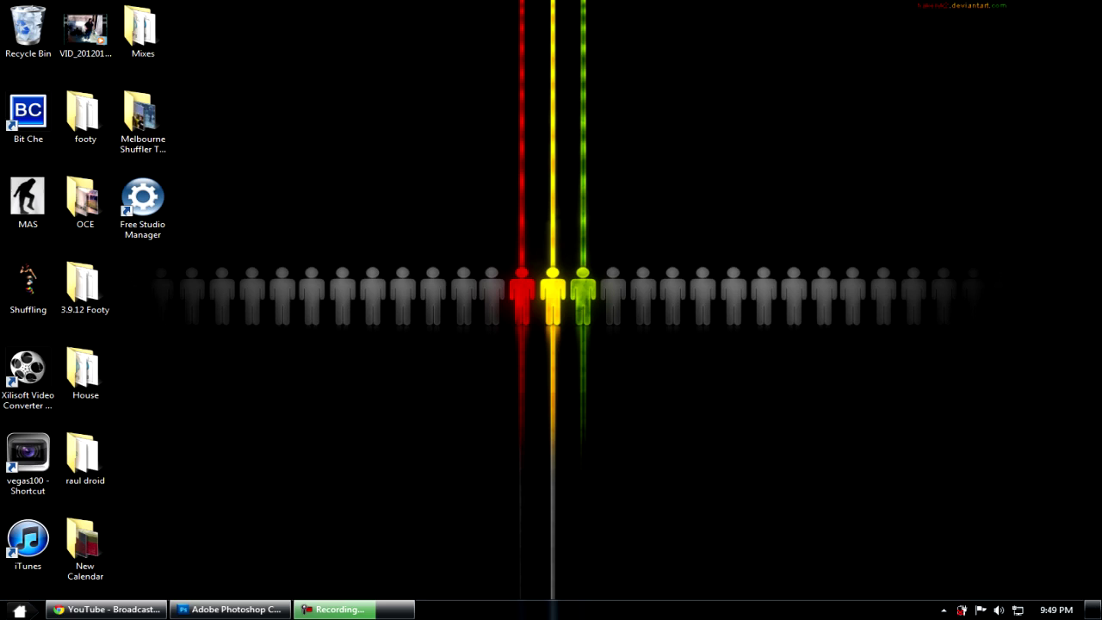
# Switch to Photoshop, create a white 1280 × 720 pixel document at 100 pixels/inch, and convert its background to a regular layer
pyautogui.click(228, 609)
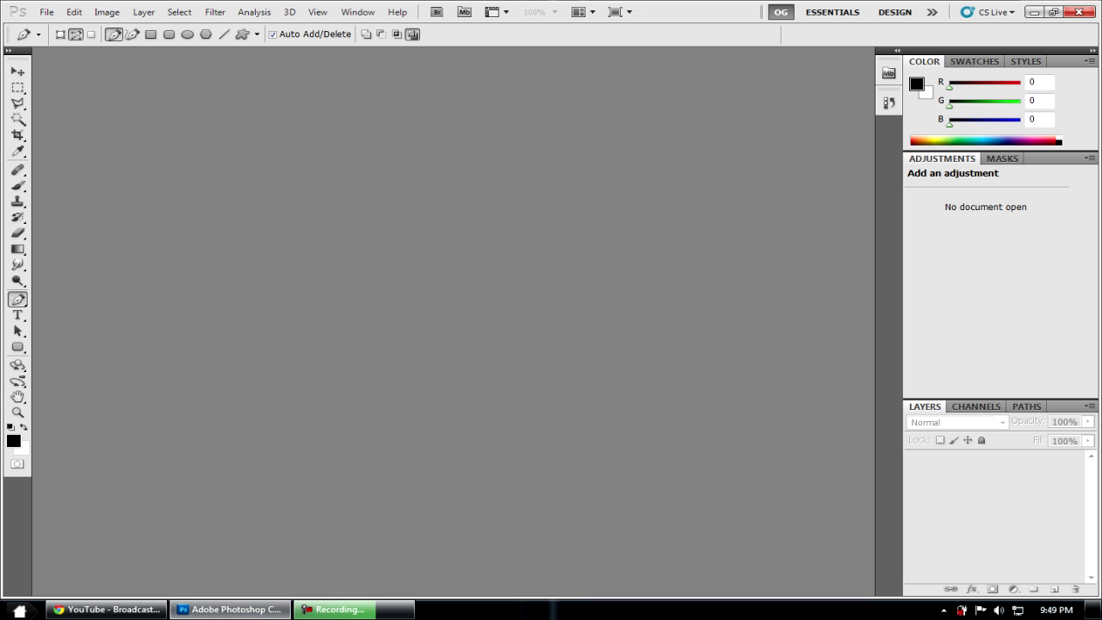
pyautogui.press('v')
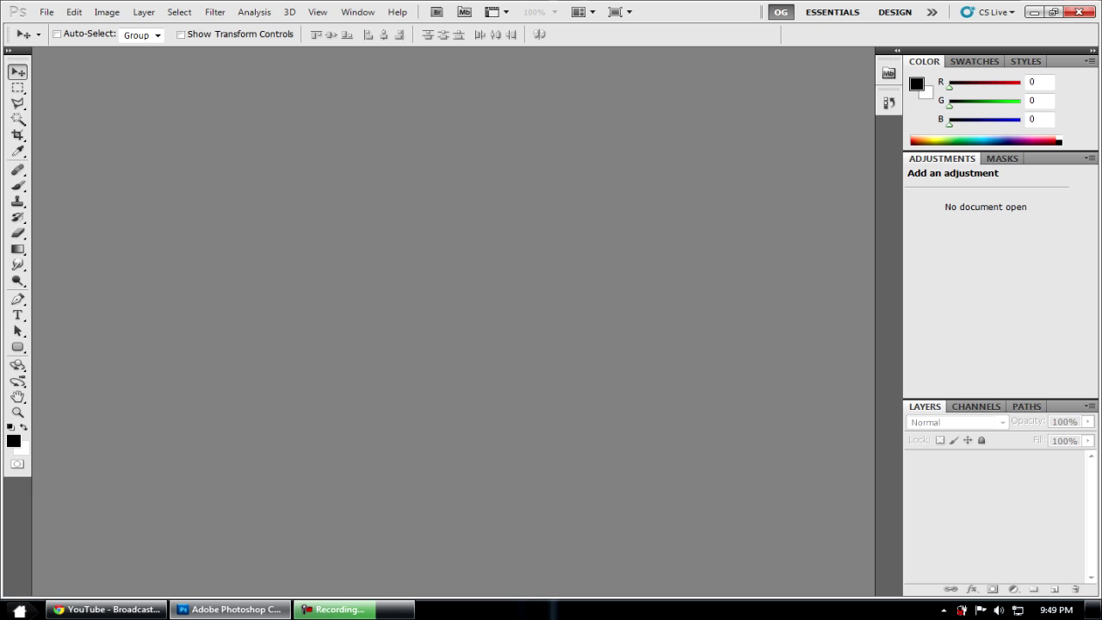
pyautogui.hotkey('ctrl', 'n')
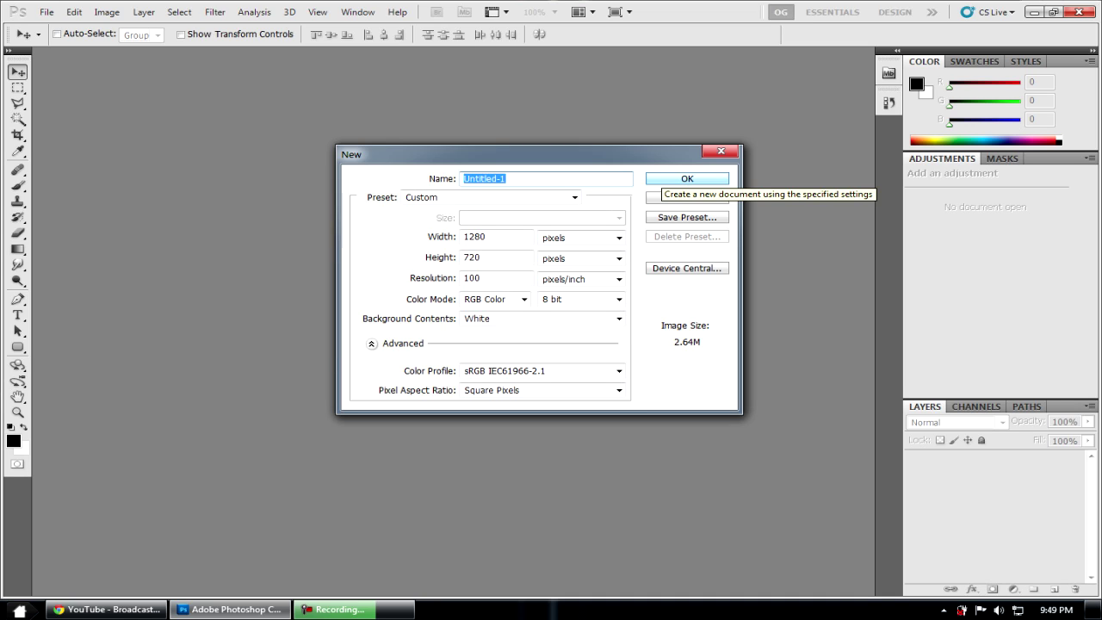
pyautogui.click(681, 178)
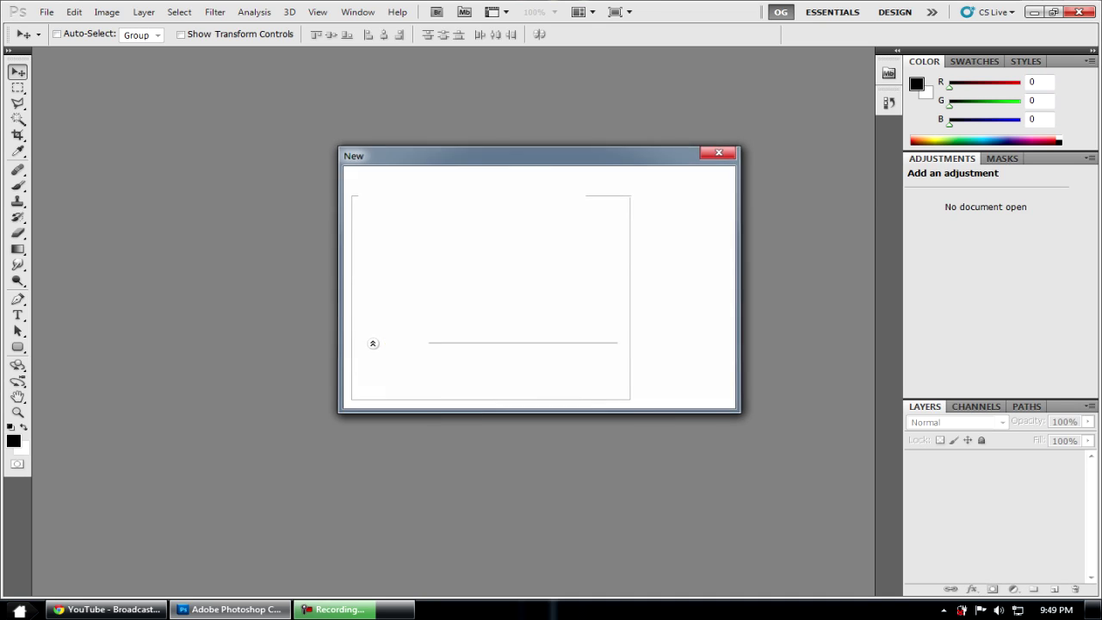
pyautogui.doubleClick(980, 459)
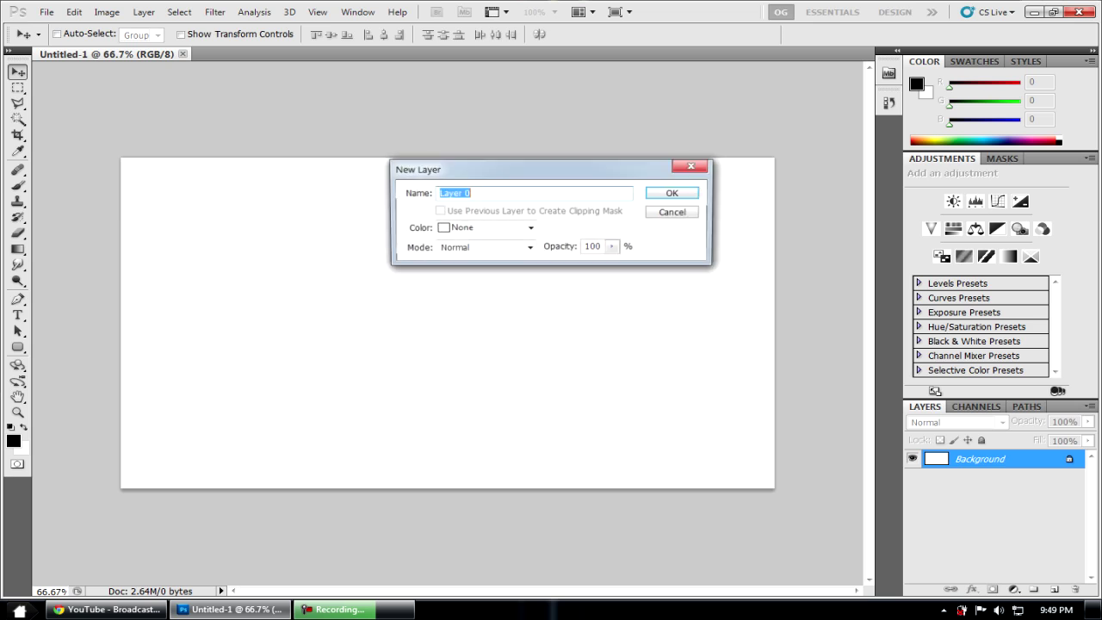
pyautogui.press('Return')
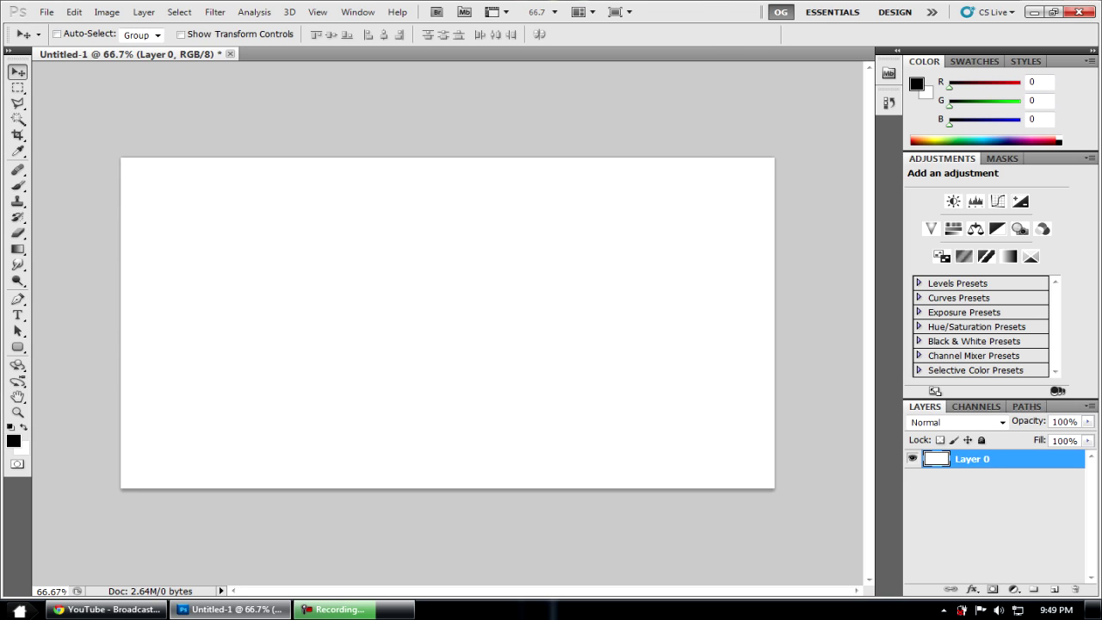
# Add a Color Overlay effect to Layer 0
pyautogui.doubleClick(1020, 459)
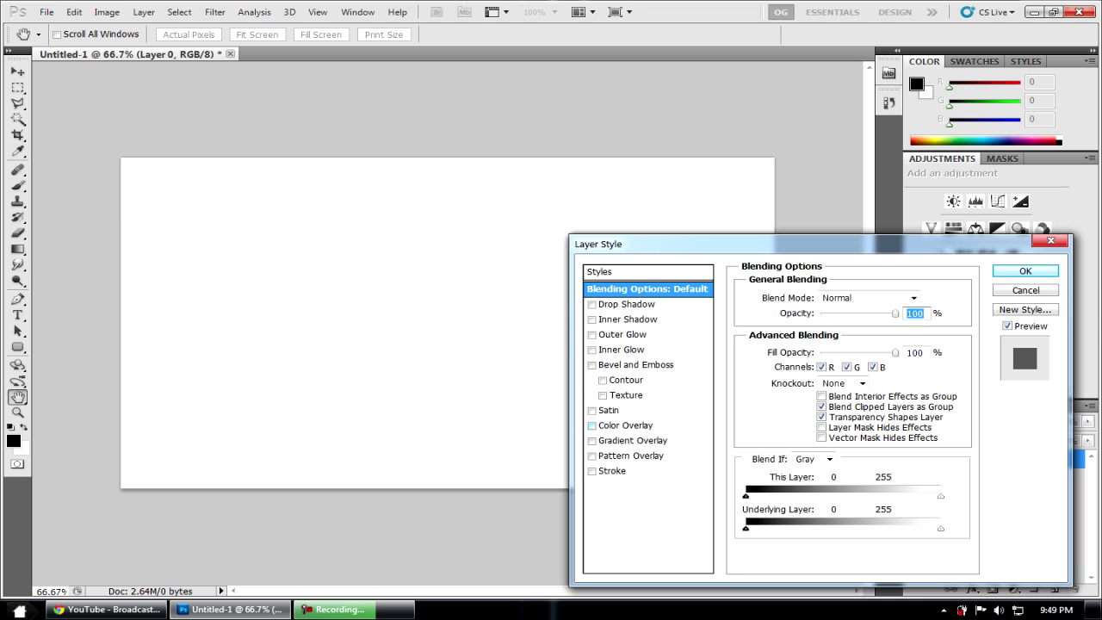
pyautogui.click(626, 425)
pyautogui.click(920, 297)
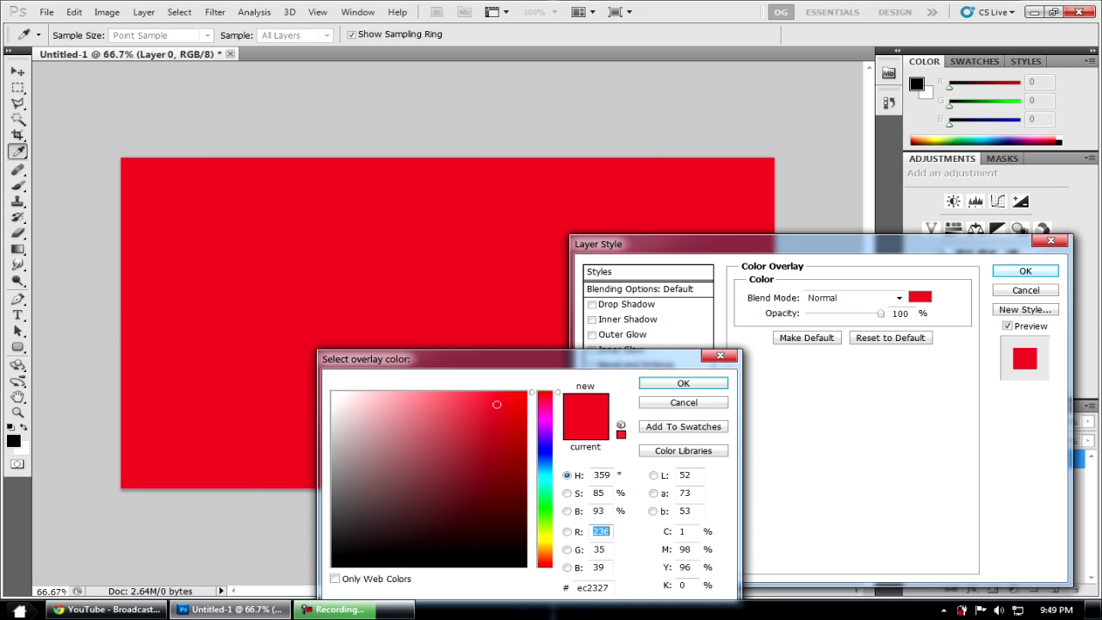
pyautogui.click(545, 510)
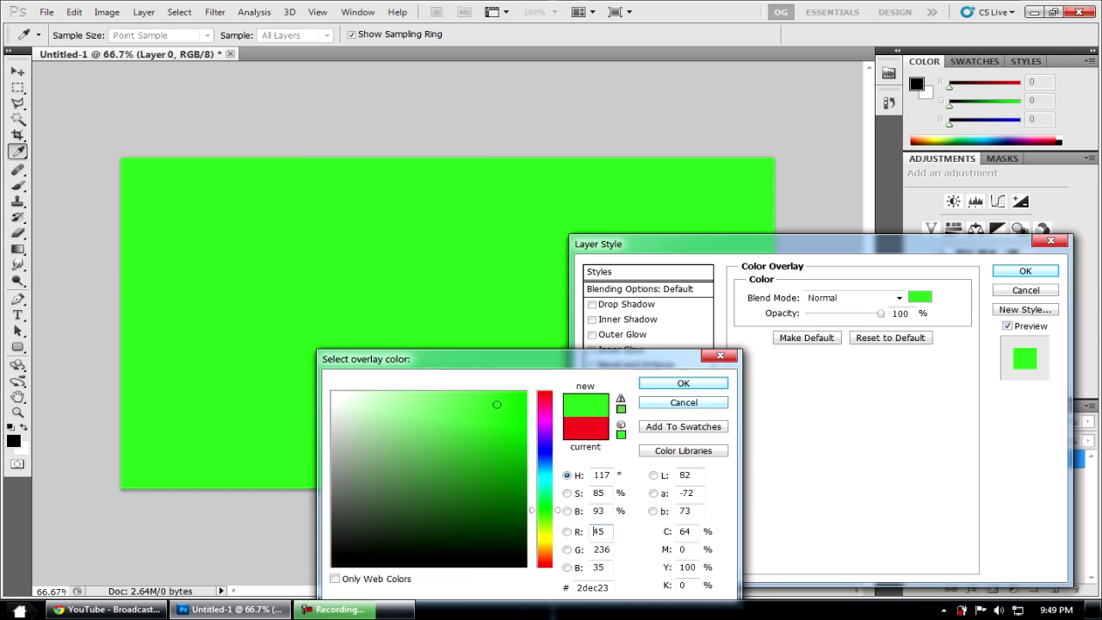
pyautogui.moveTo(497, 404); pyautogui.dragTo(493, 431)
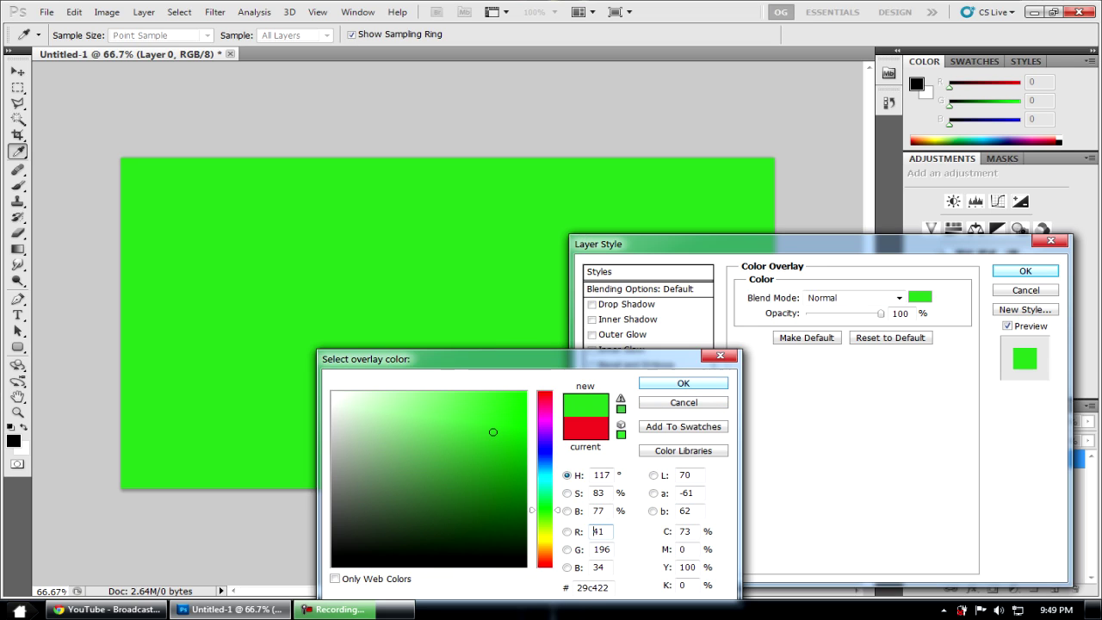
pyautogui.click(545, 397)
pyautogui.click(545, 518)
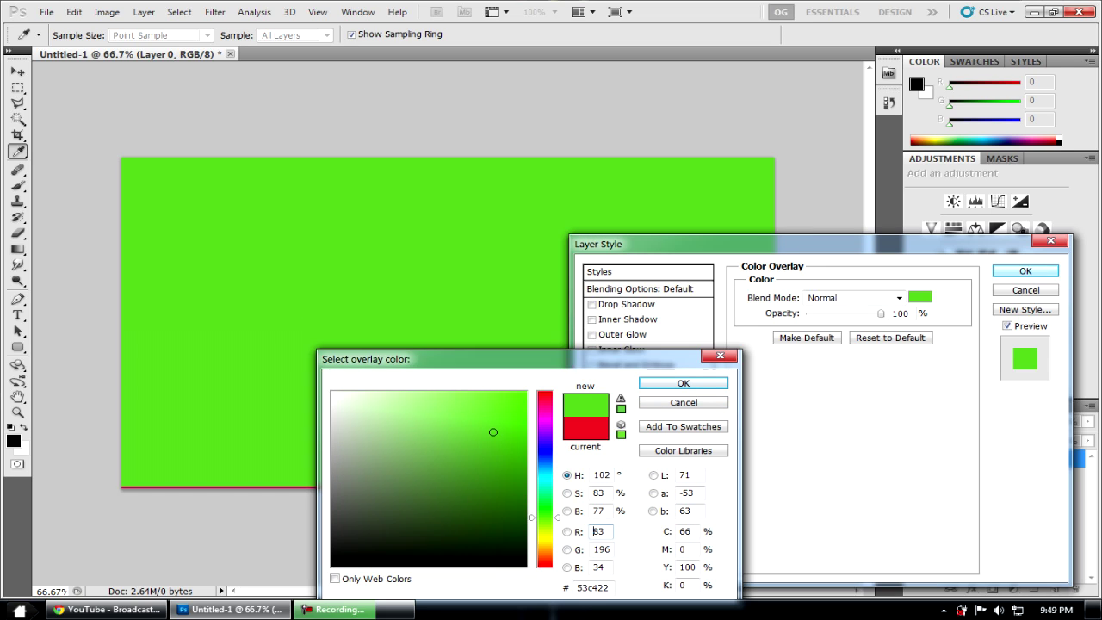
pyautogui.moveTo(546, 517); pyautogui.dragTo(545, 510)
pyautogui.moveTo(504, 439); pyautogui.dragTo(506, 414)
pyautogui.click(684, 403)
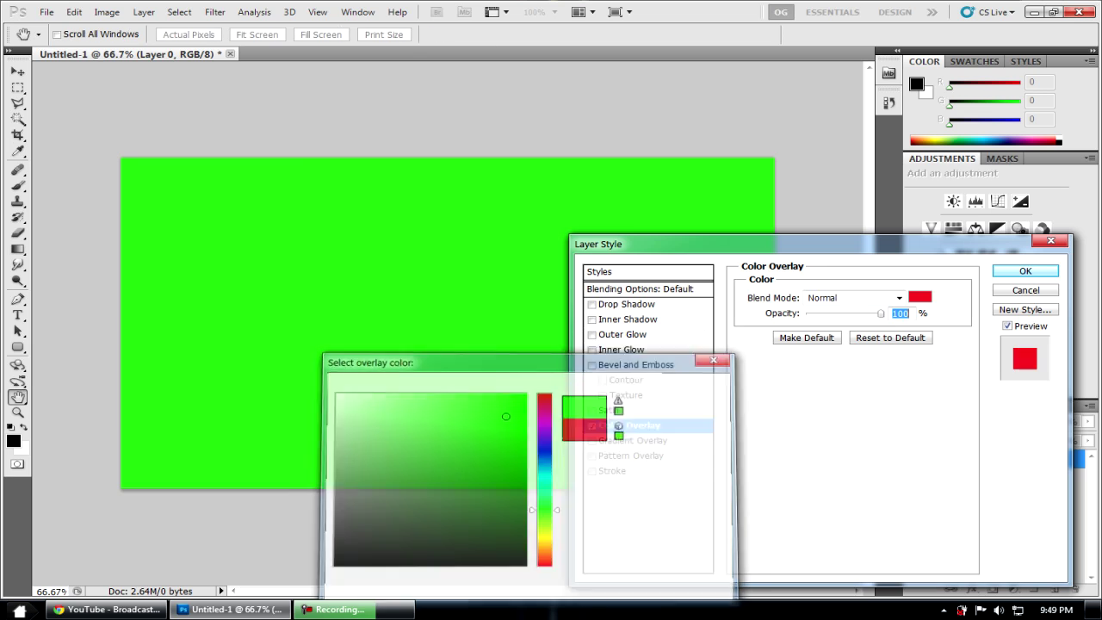
# Set the Color Overlay of Layer 0 to bright green #10c210
pyautogui.click(921, 297)
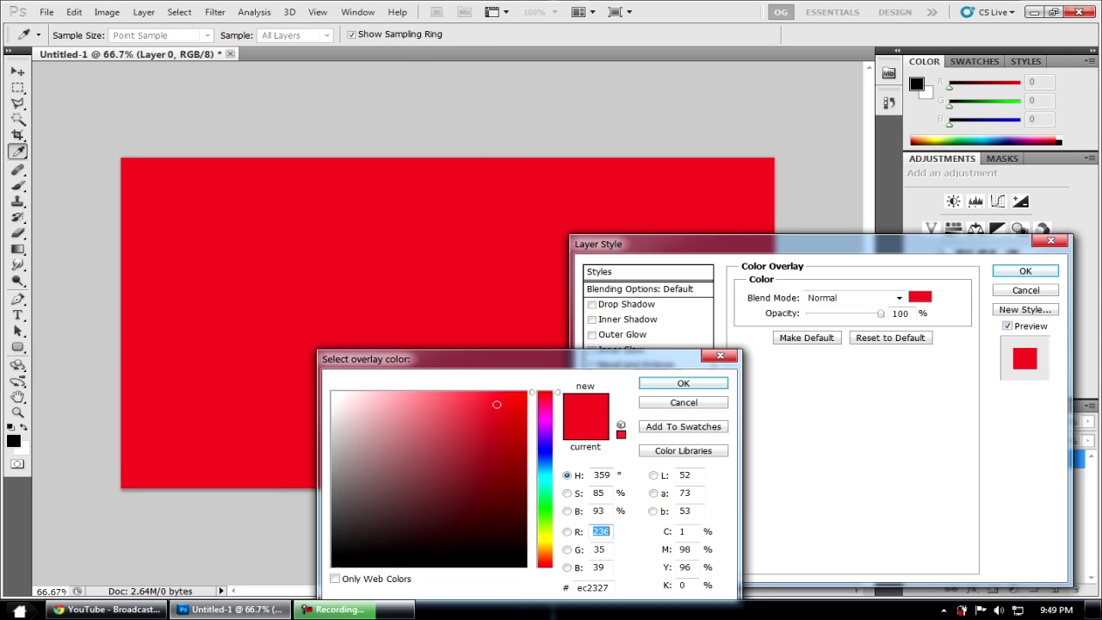
pyautogui.click(545, 509)
pyautogui.click(517, 444)
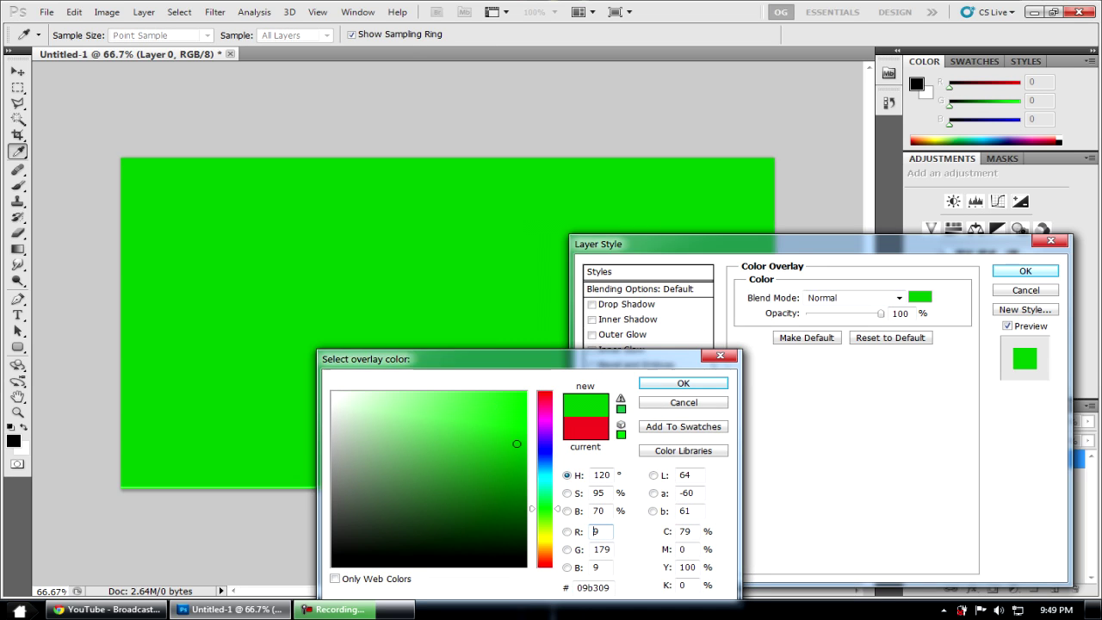
pyautogui.click(511, 433)
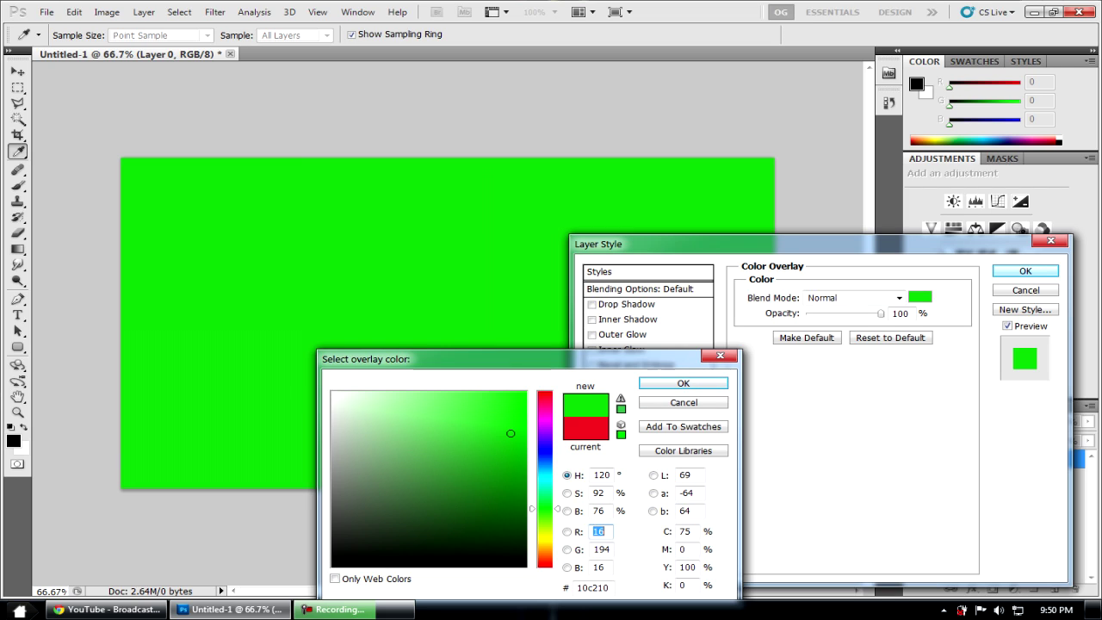
pyautogui.press('Return')
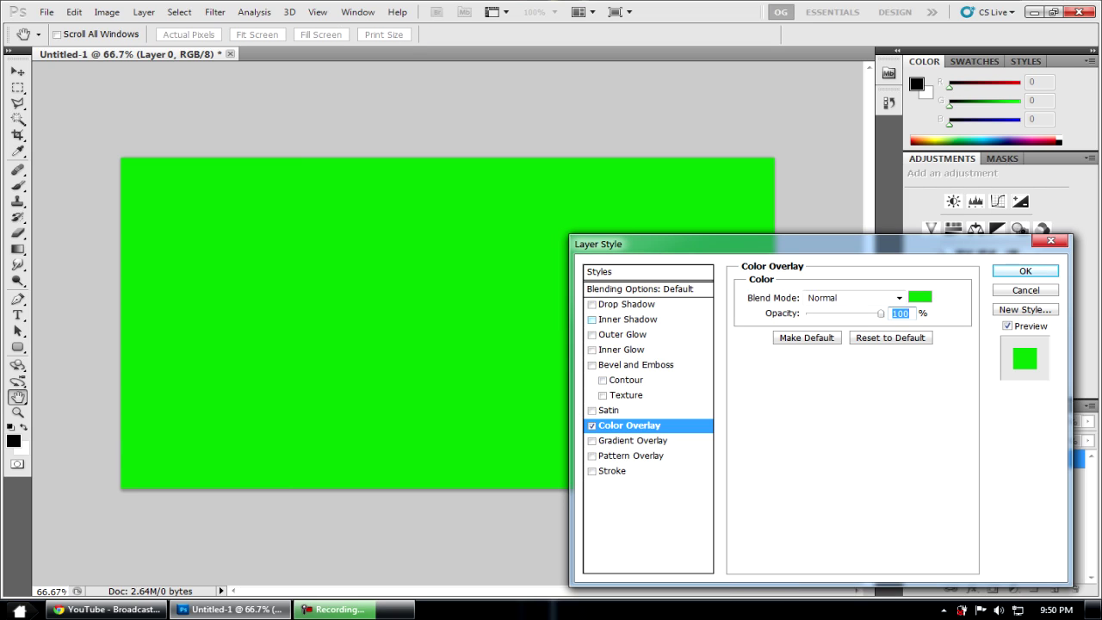
# Add an Inner Glow to Layer 0, leaving Inner Shadow off, and set the glow color to dark green #468d1c
pyautogui.click(620, 320)
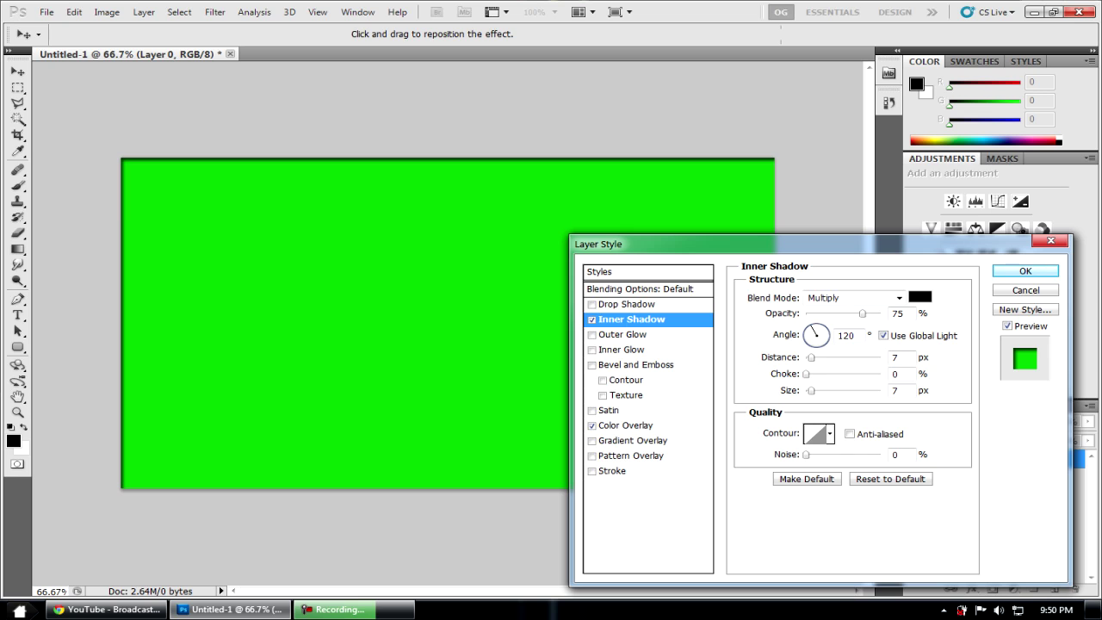
pyautogui.click(592, 320)
pyautogui.click(621, 350)
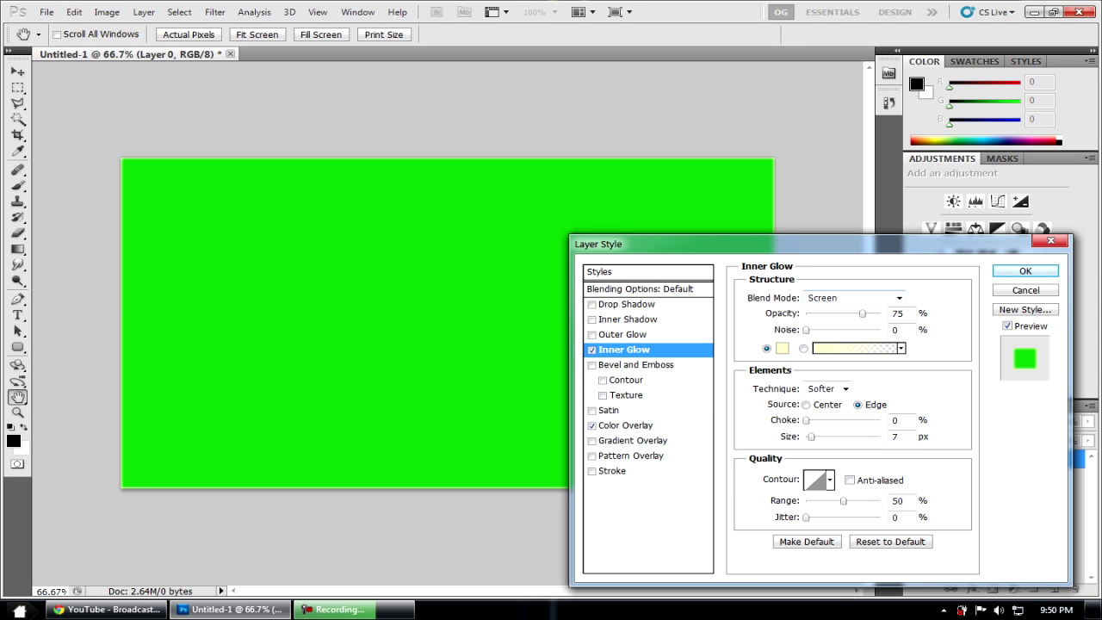
pyautogui.click(782, 348)
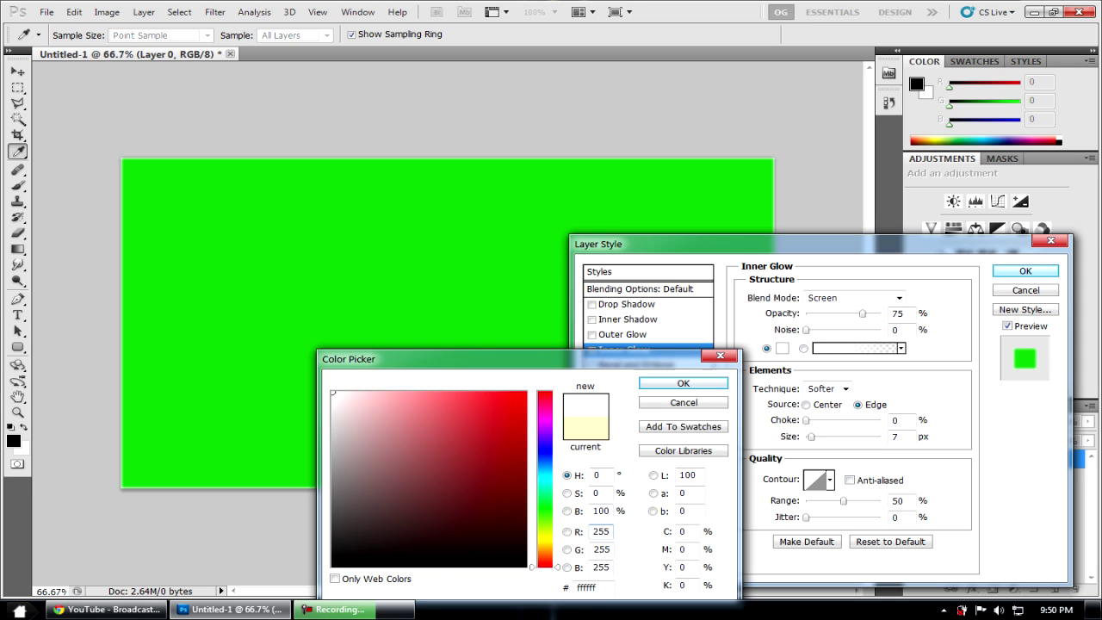
pyautogui.click(545, 520)
pyautogui.moveTo(509, 445); pyautogui.dragTo(488, 470)
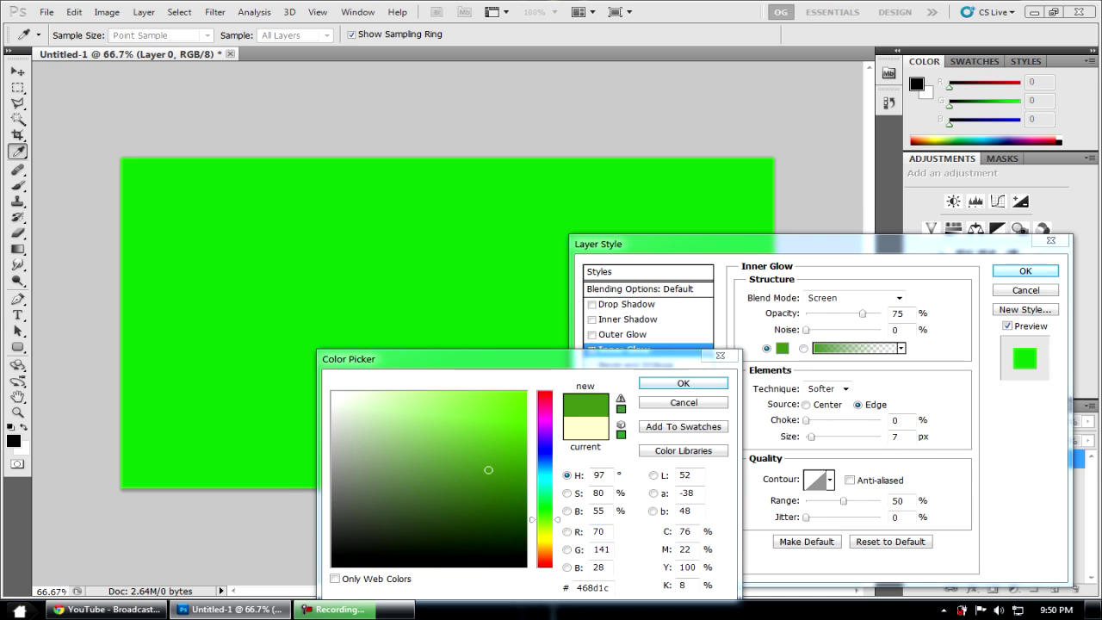
pyautogui.click(683, 383)
# Set the Inner Glow's blend mode to Normal and its opacity to 100%, keeping the dark green color
pyautogui.click(855, 298)
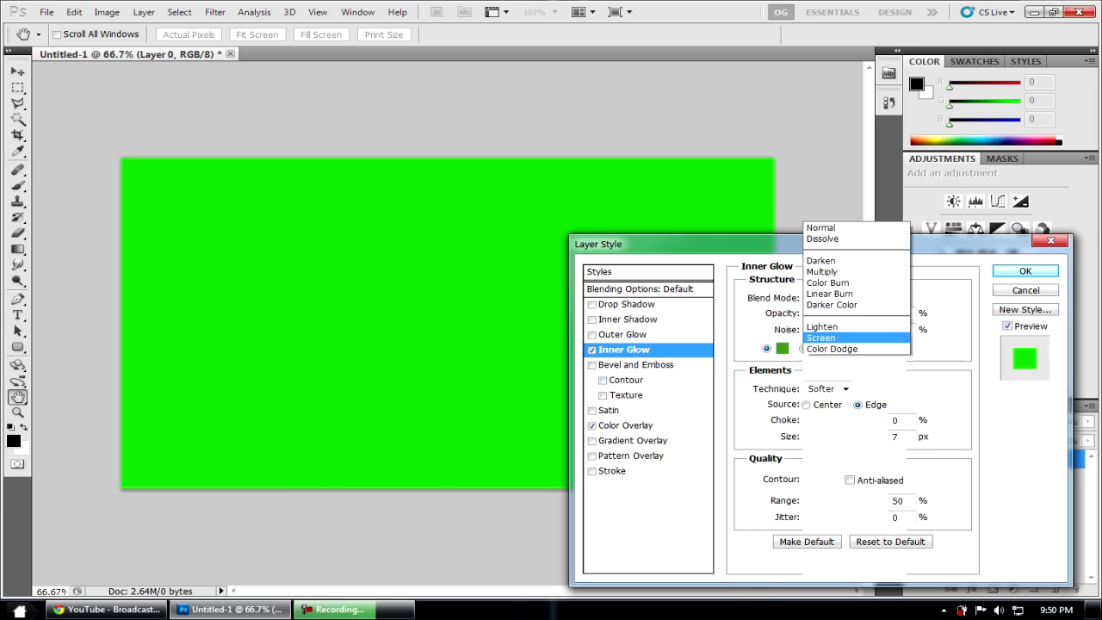
pyautogui.click(853, 172)
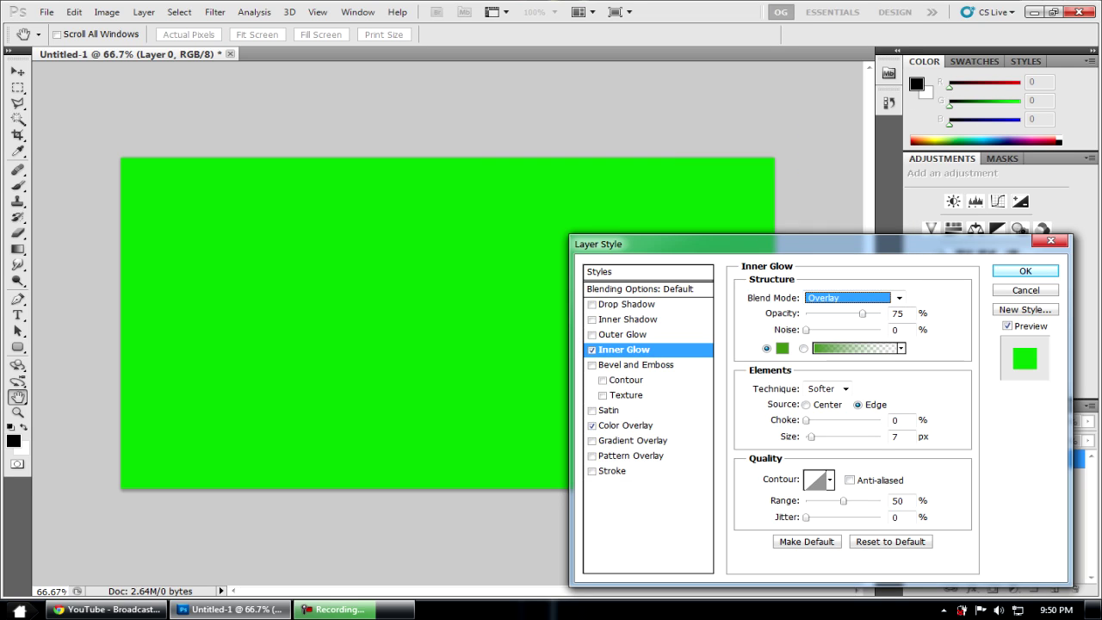
pyautogui.click(854, 298)
pyautogui.click(853, 6)
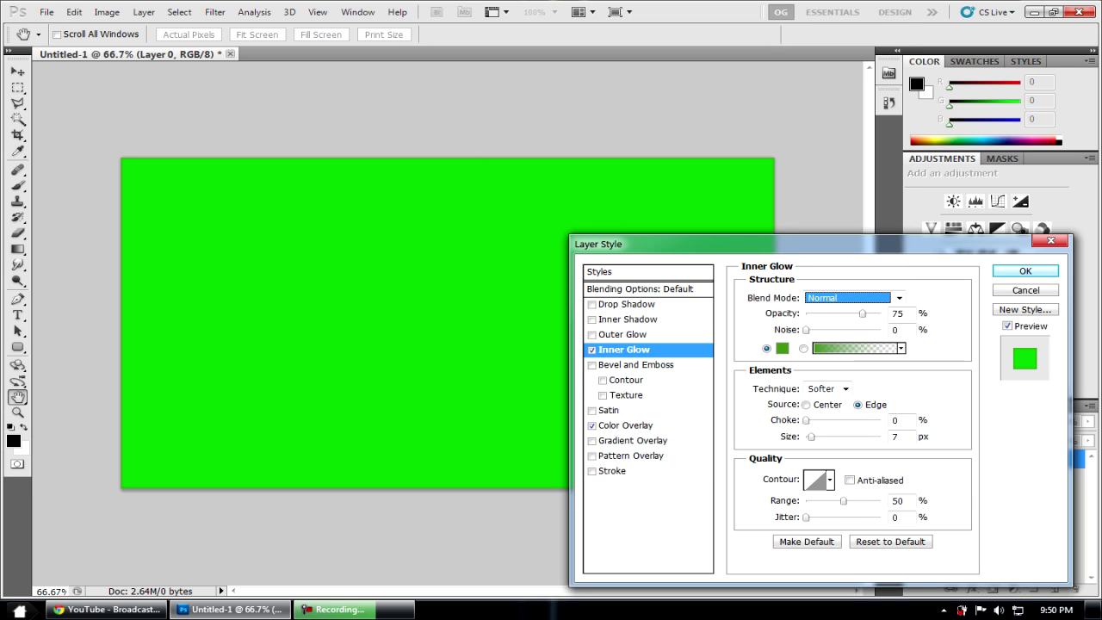
pyautogui.moveTo(863, 314); pyautogui.dragTo(885, 315)
pyautogui.click(783, 349)
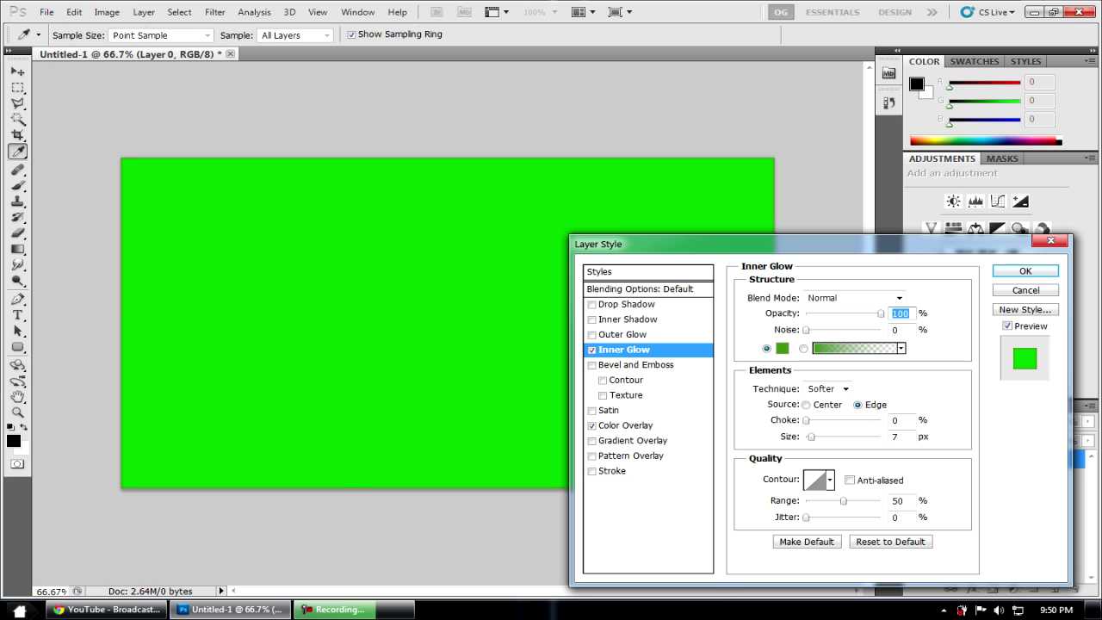
pyautogui.click(684, 384)
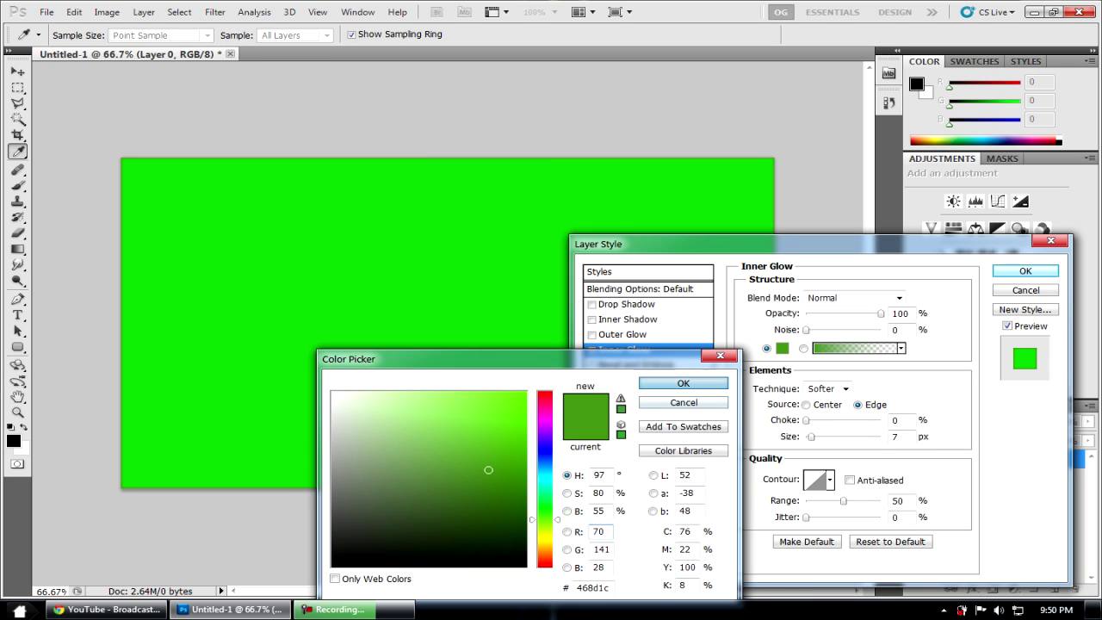
pyautogui.press('Return')
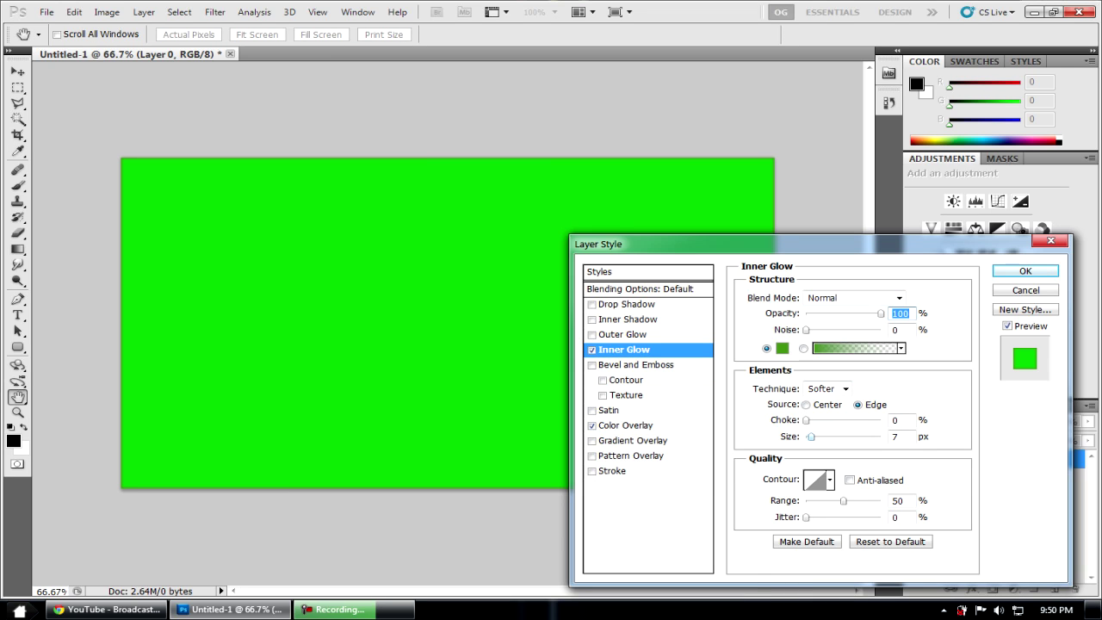
# Set the Inner Glow size to 43 px, apply the layer style and collapse Layer 0's effects list
pyautogui.moveTo(811, 437); pyautogui.dragTo(823, 438)
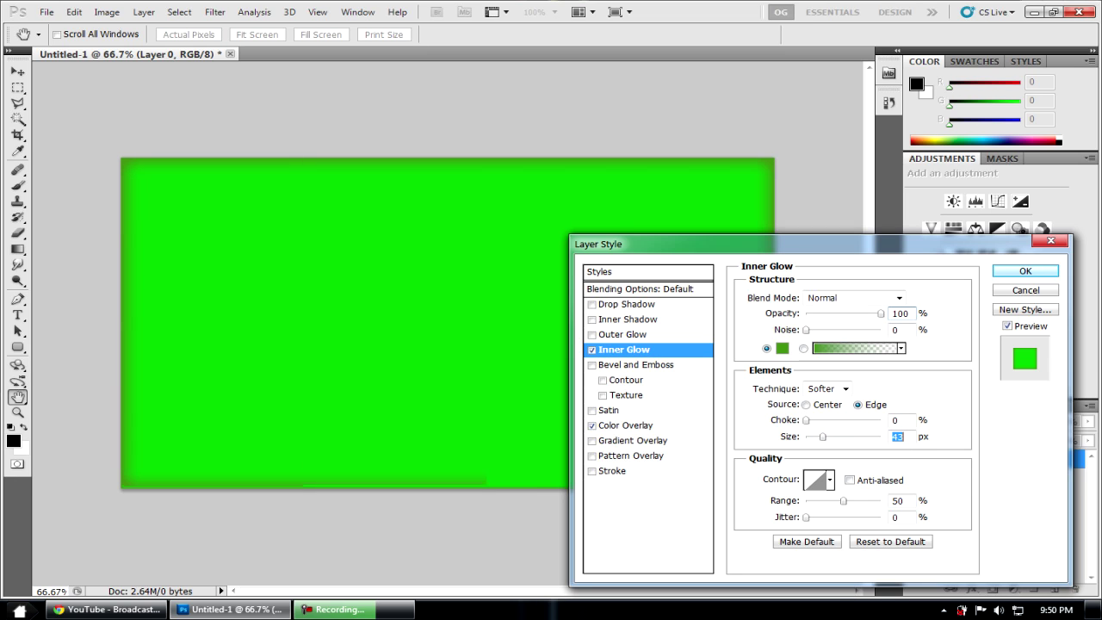
pyautogui.press('Return')
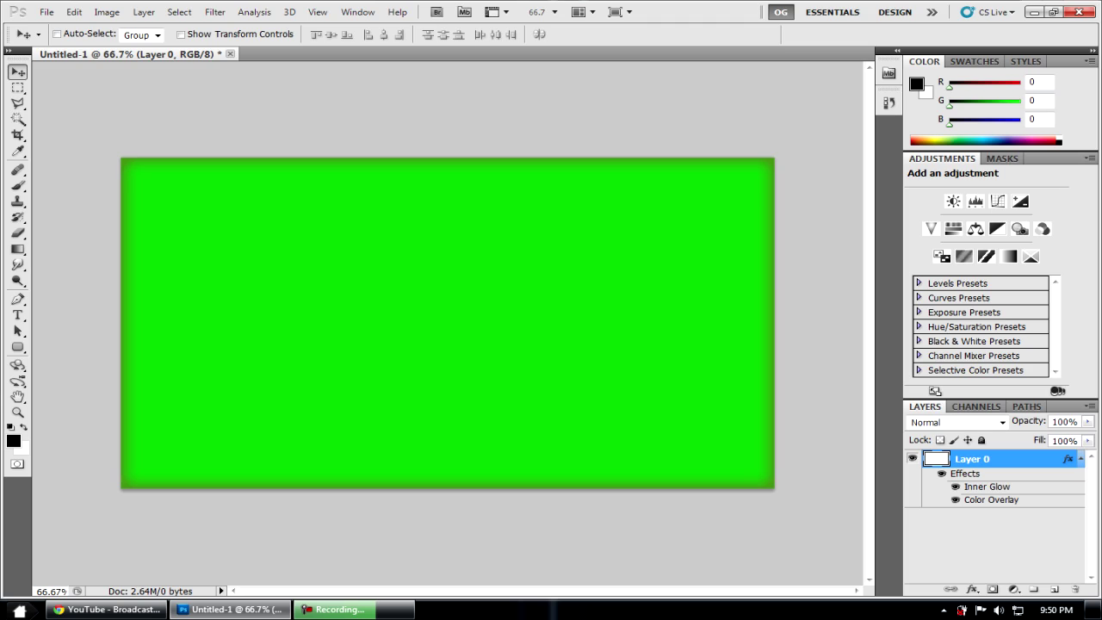
pyautogui.click(1081, 459)
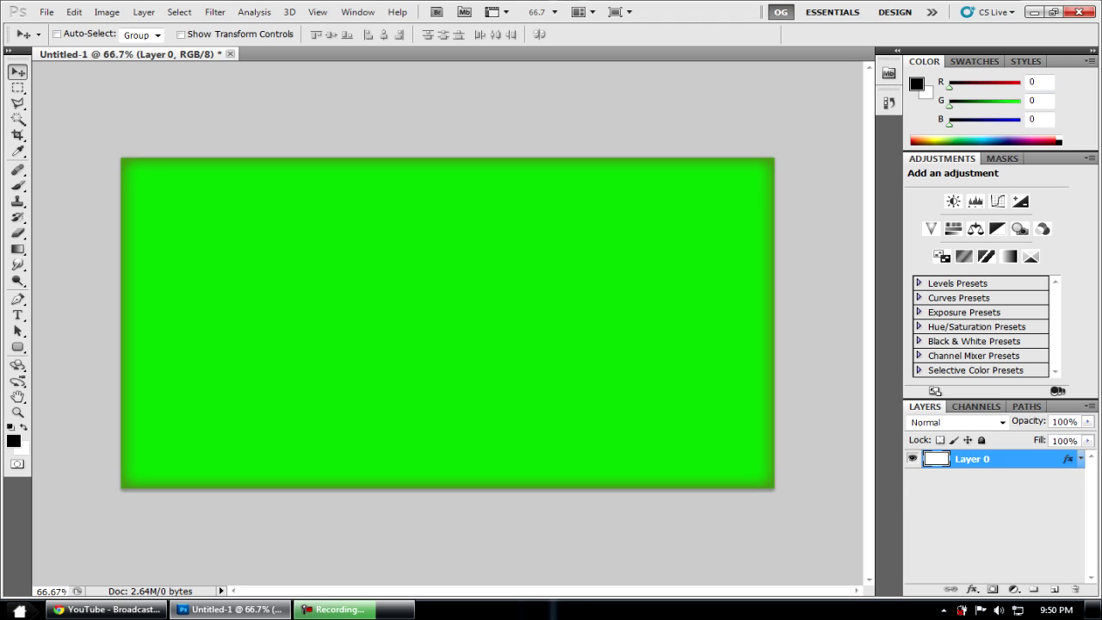
# On a new layer, draw a black rounded rectangle with a 10 px radius near the canvas center and shift it slightly up and left
pyautogui.click(1054, 589)
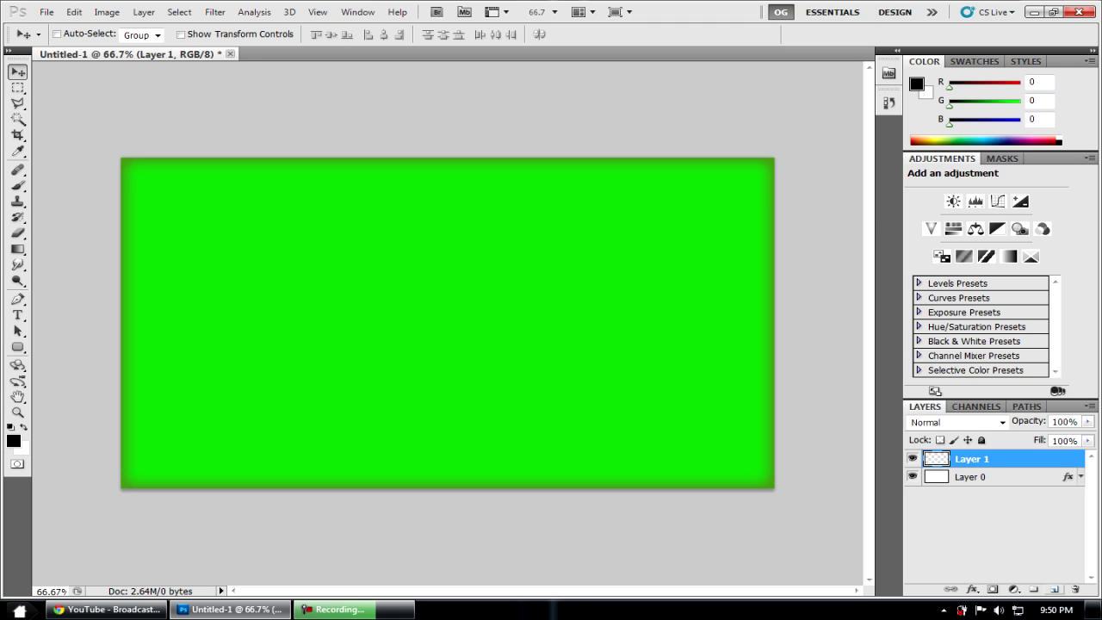
pyautogui.press('u')
pyautogui.click(17, 347)
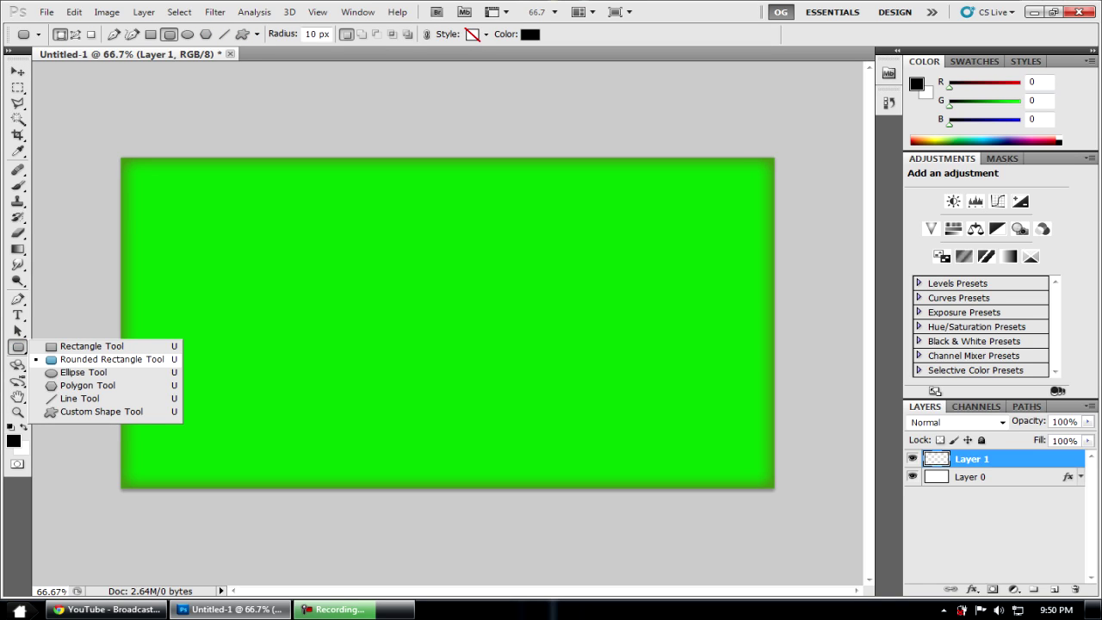
pyautogui.click(112, 359)
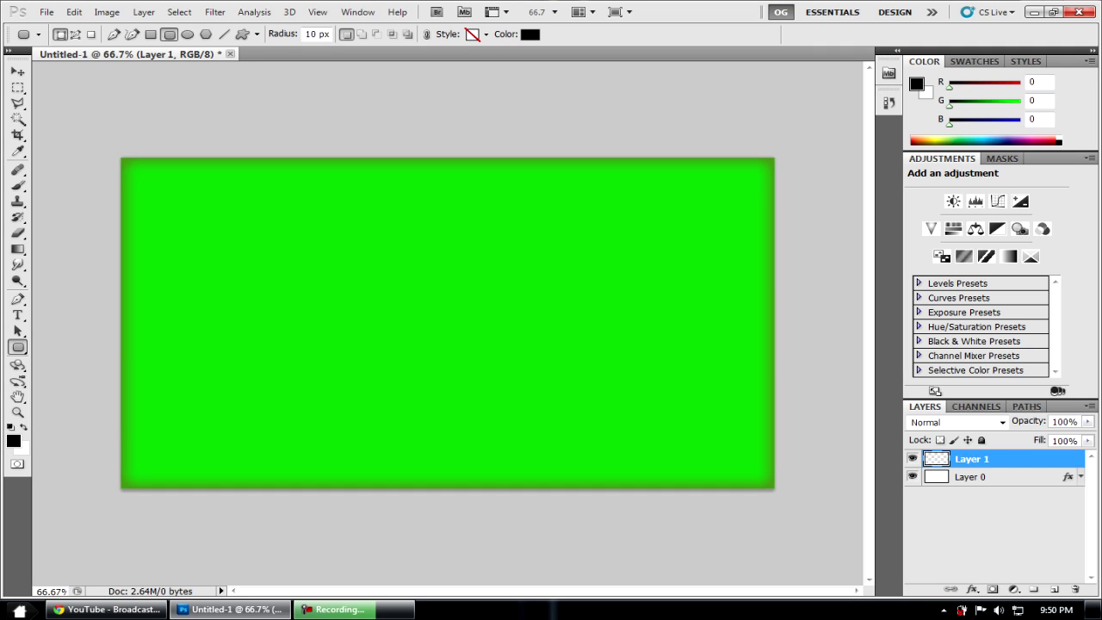
pyautogui.moveTo(381, 292); pyautogui.dragTo(496, 393)
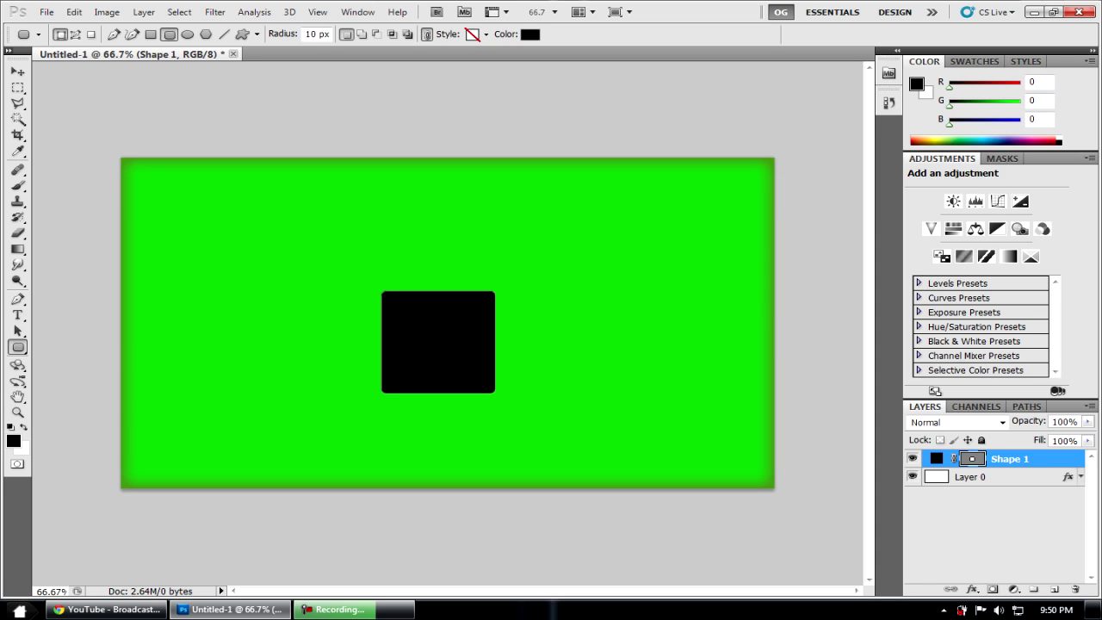
pyautogui.click(17, 72)
pyautogui.moveTo(438, 341); pyautogui.dragTo(422, 319)
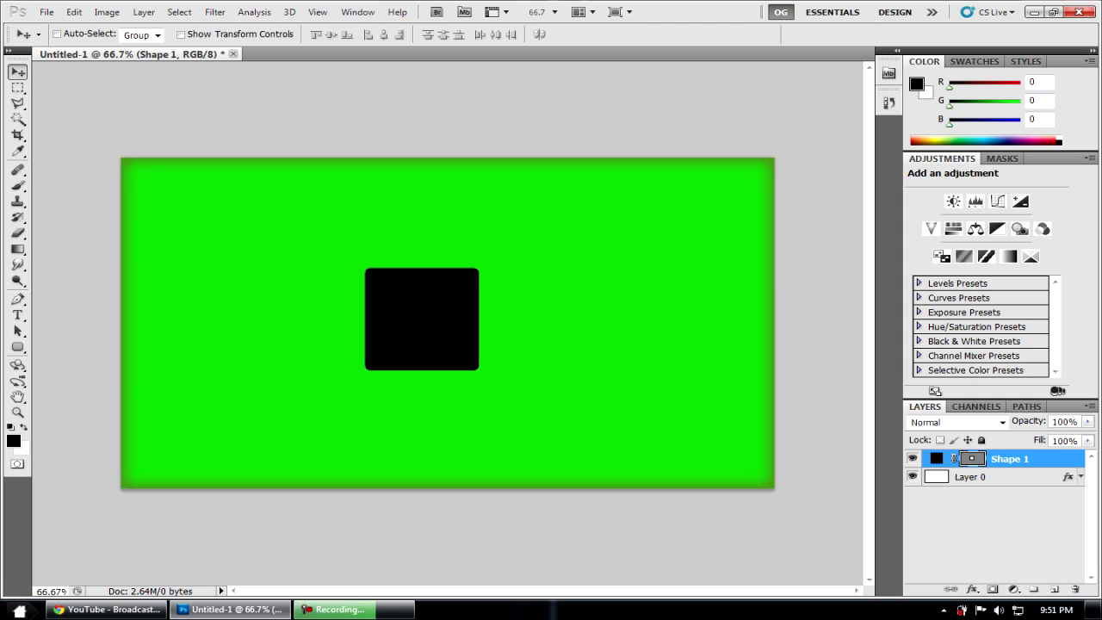
# Shift the black rounded square slightly right, rasterize the Shape 1 layer, and move the square slightly up
pyautogui.moveTo(422, 318); pyautogui.dragTo(431, 319)
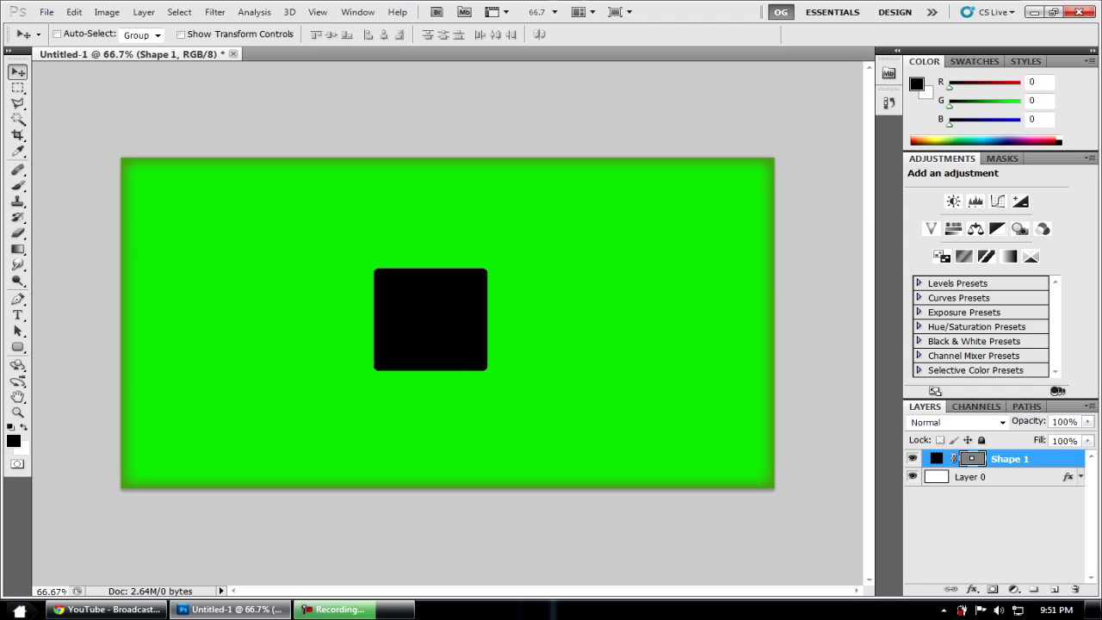
pyautogui.rightClick(991, 459)
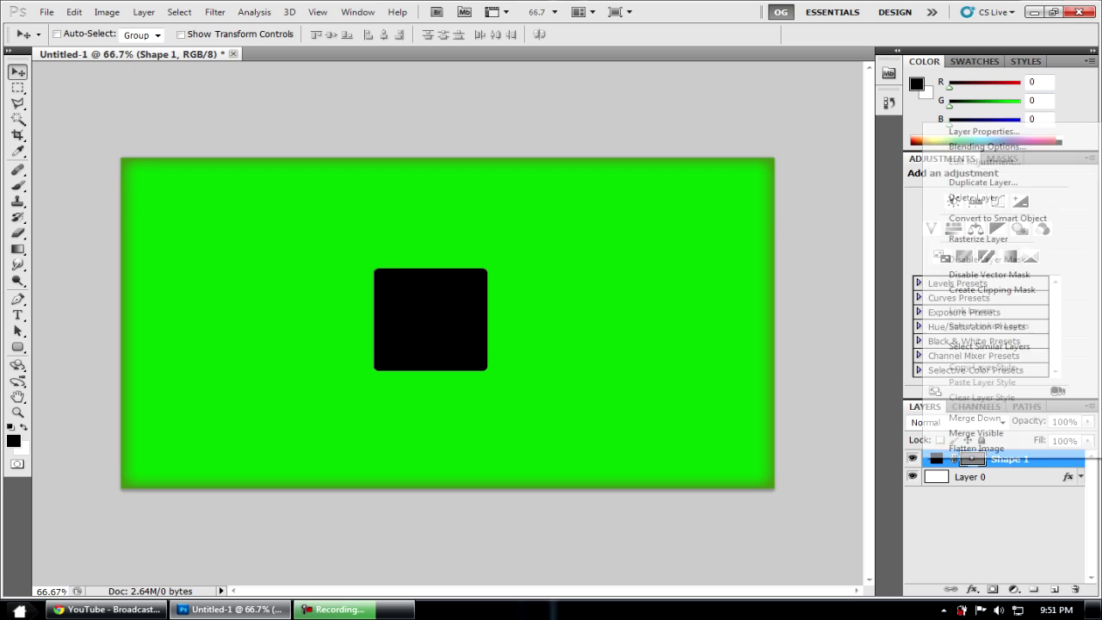
pyautogui.click(982, 239)
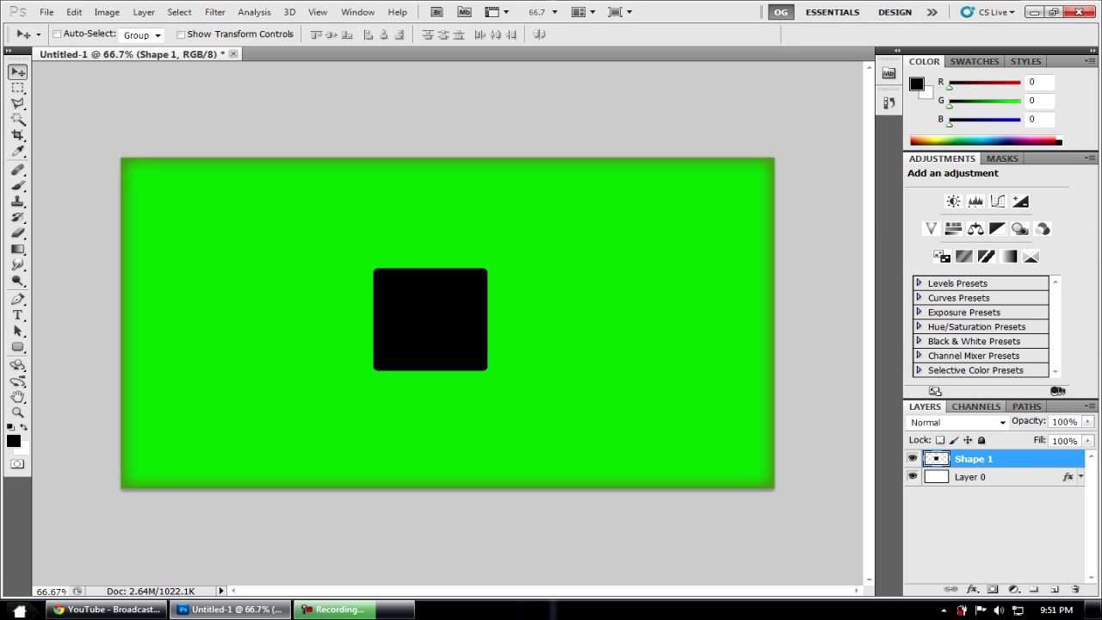
pyautogui.rightClick(991, 459)
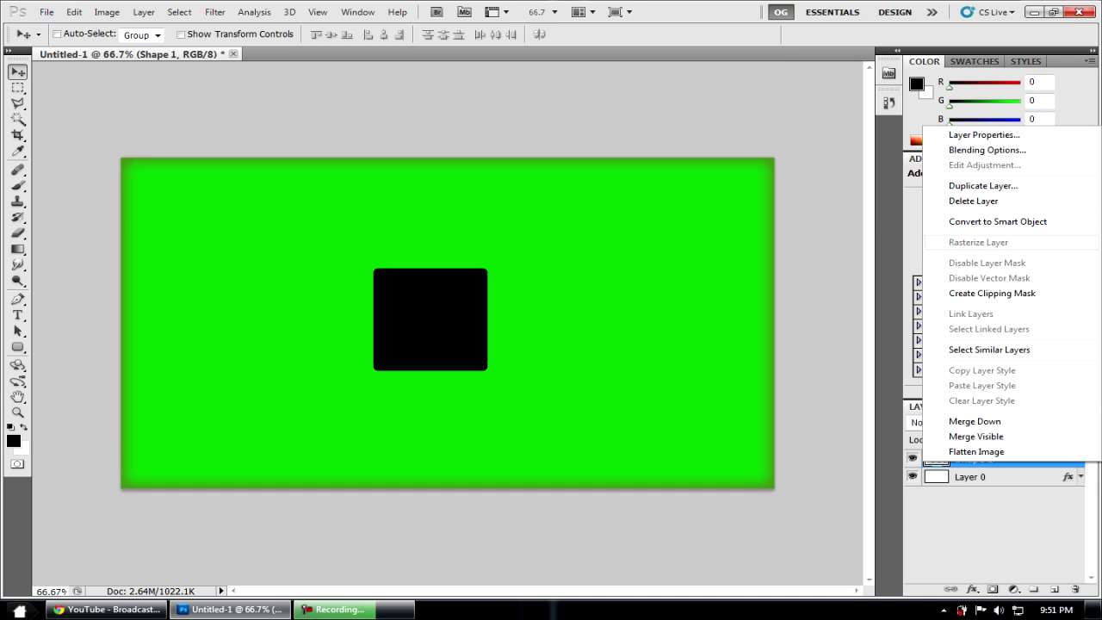
pyautogui.click(984, 523)
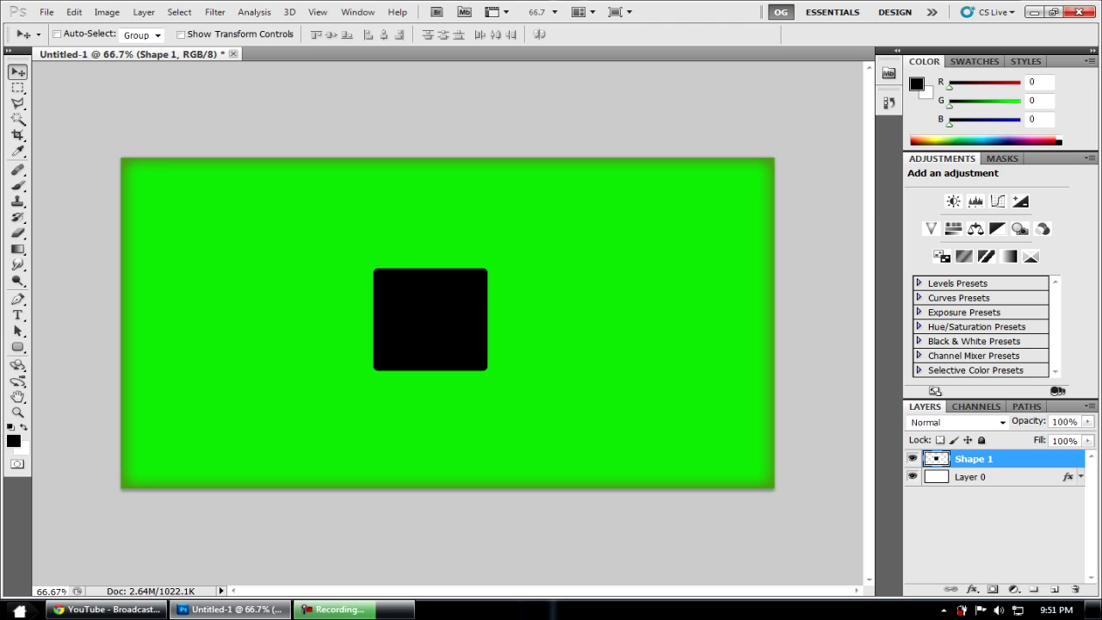
pyautogui.moveTo(430, 320)
pyautogui.mouseDown()
pyautogui.moveTo(442, 325)
pyautogui.moveTo(432, 312)
pyautogui.mouseUp()
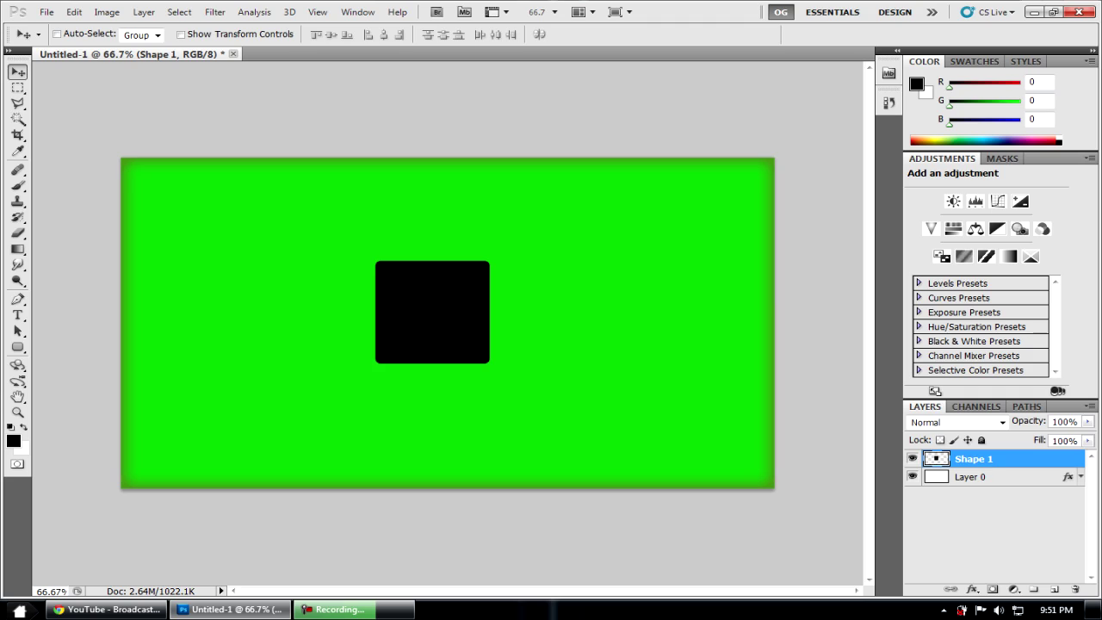
# Rename the Shape 1 layer to Icon
pyautogui.doubleClick(974, 459)
pyautogui.write('Icon')
pyautogui.press('Return')
# Add a Drop Shadow to the Icon layer with 50% opacity, 5 px distance and 1 px size
pyautogui.doubleClick(1033, 459)
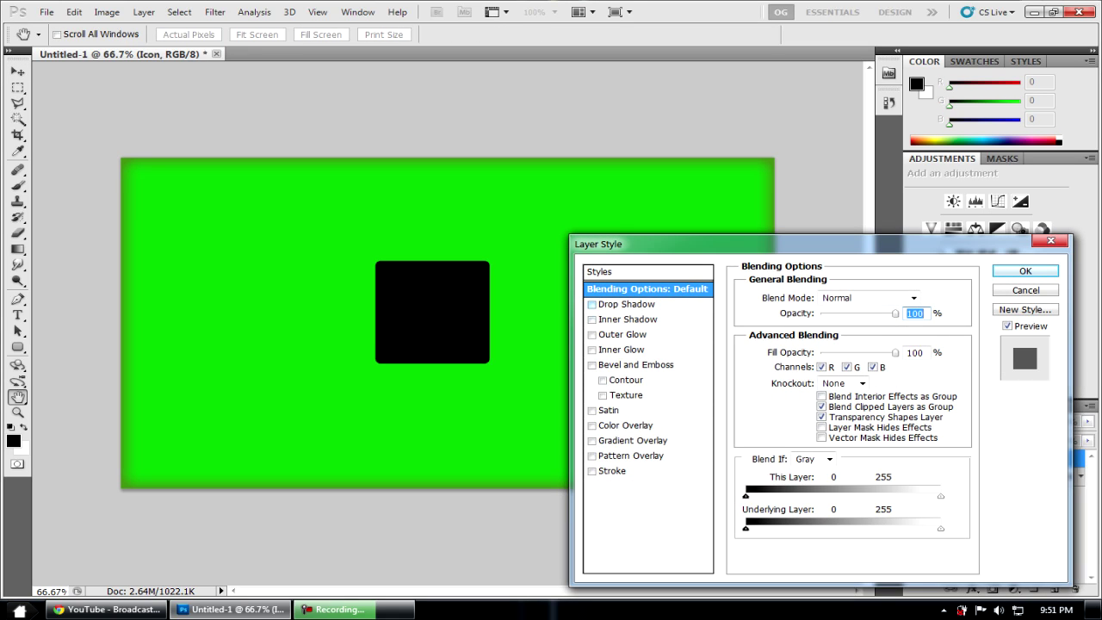
pyautogui.click(592, 304)
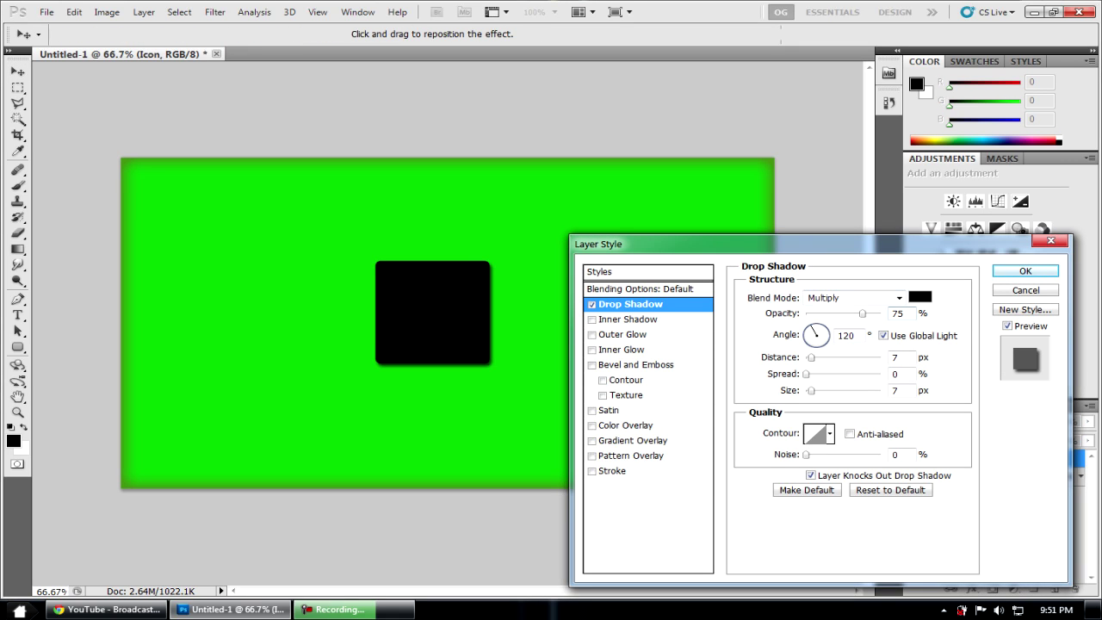
pyautogui.doubleClick(900, 313)
pyautogui.write('50')
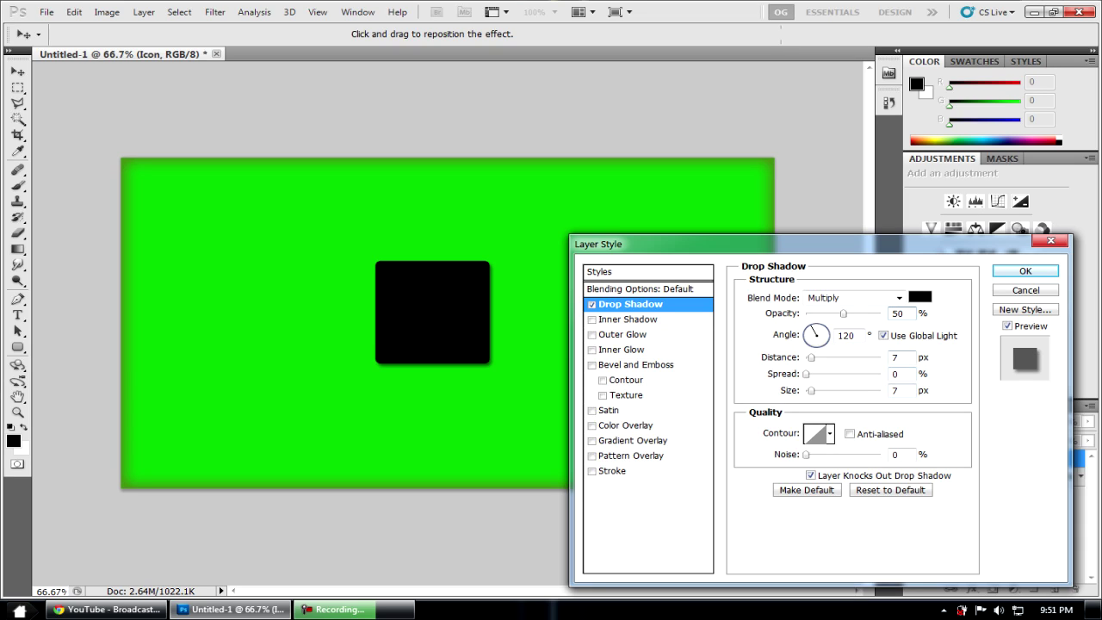
pyautogui.doubleClick(900, 356)
pyautogui.write('5')
pyautogui.press('Tab')
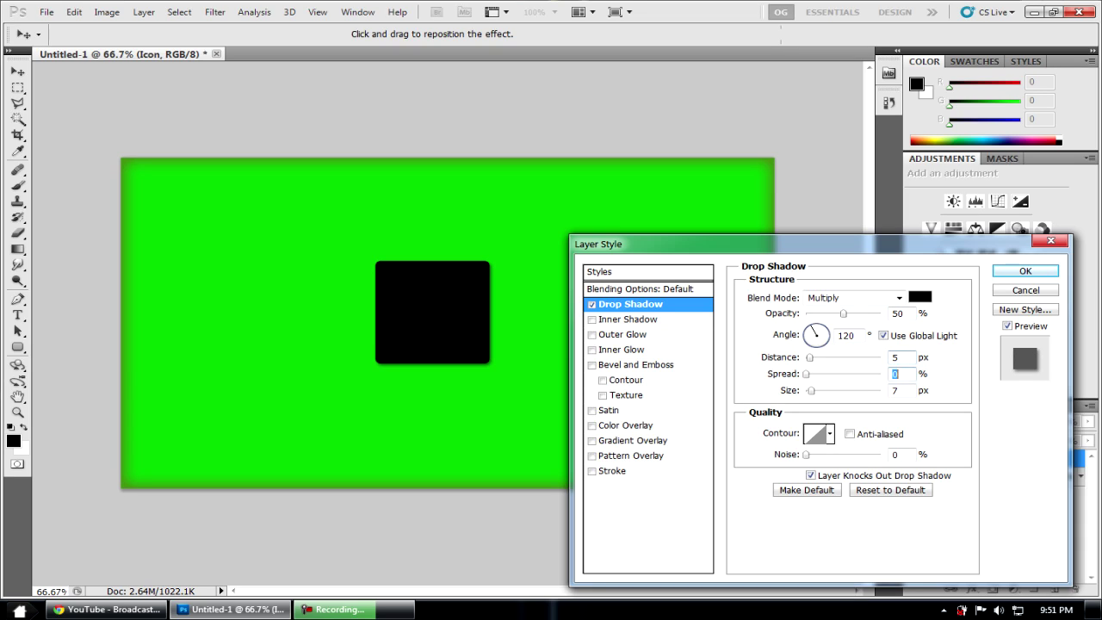
pyautogui.press('Tab')
pyautogui.write('1')
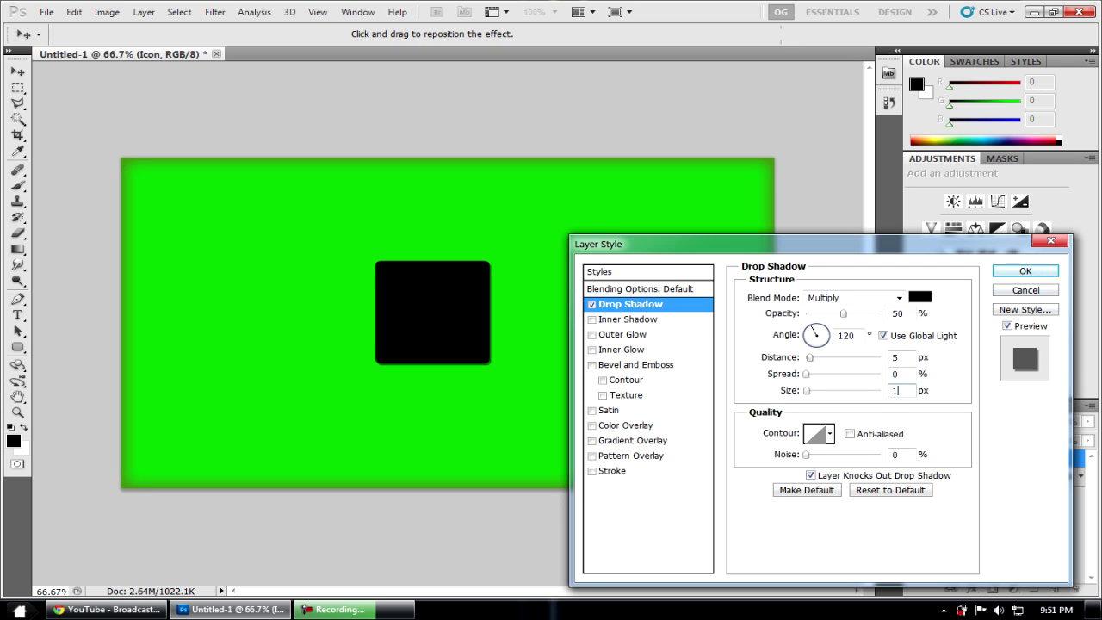
pyautogui.press('Return')
# Turn off Use Global Light for the Icon layer's Drop Shadow and set its angle to 150°
pyautogui.click(884, 336)
pyautogui.doubleClick(847, 336)
pyautogui.write('150')
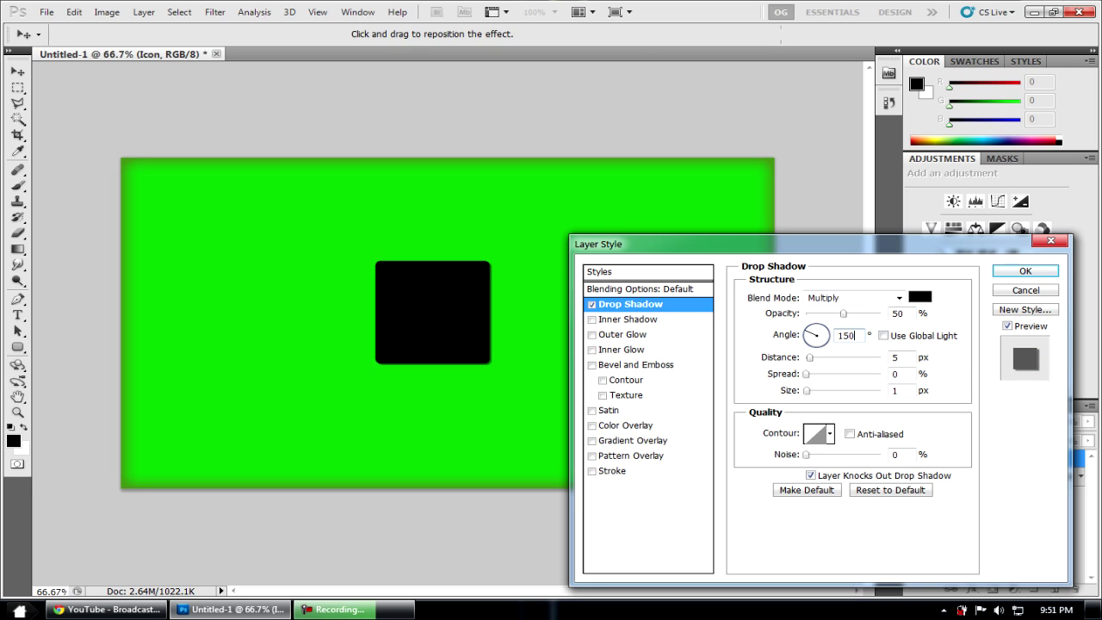
pyautogui.doubleClick(847, 336)
# Add Bevel and Emboss to the Icon layer with the Chisel Hard technique and a size of 0 px
pyautogui.click(592, 364)
pyautogui.click(637, 364)
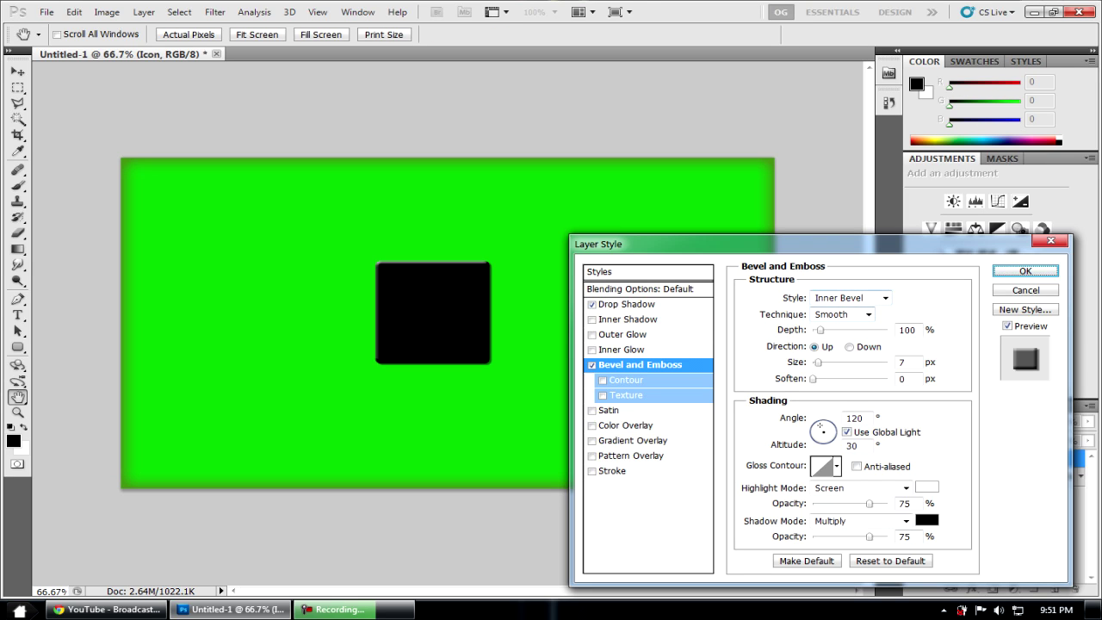
pyautogui.click(869, 314)
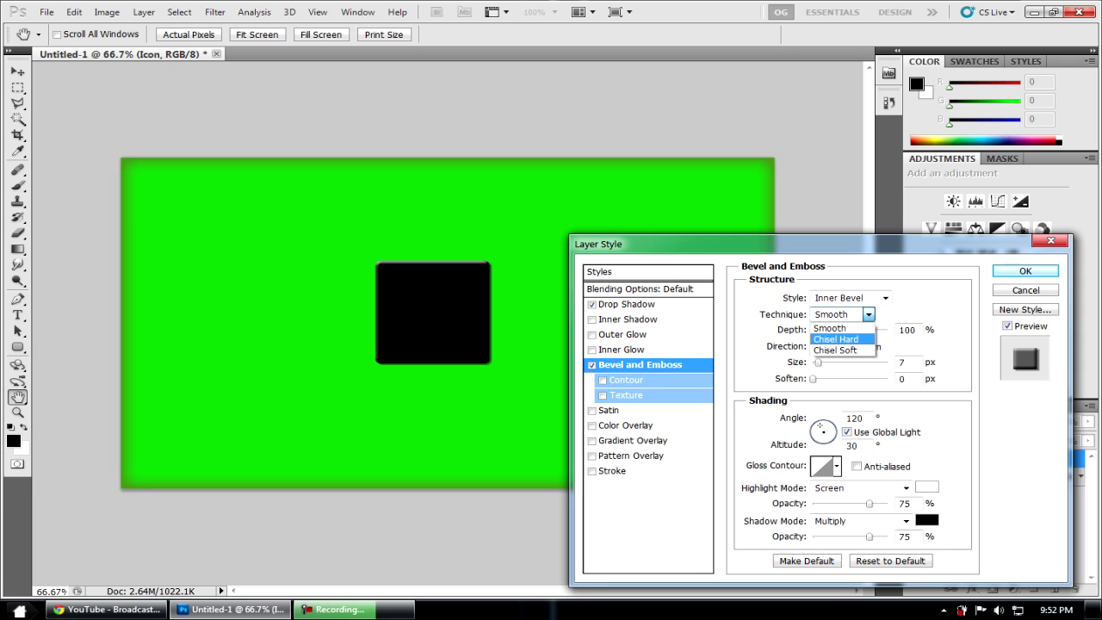
pyautogui.click(837, 340)
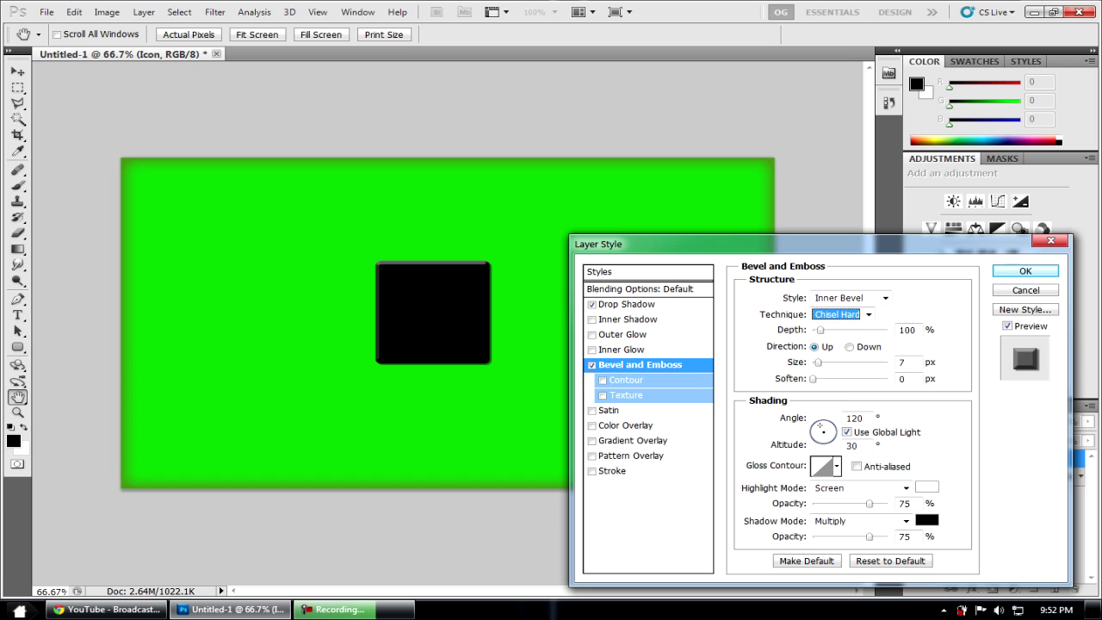
pyautogui.moveTo(818, 363); pyautogui.dragTo(812, 363)
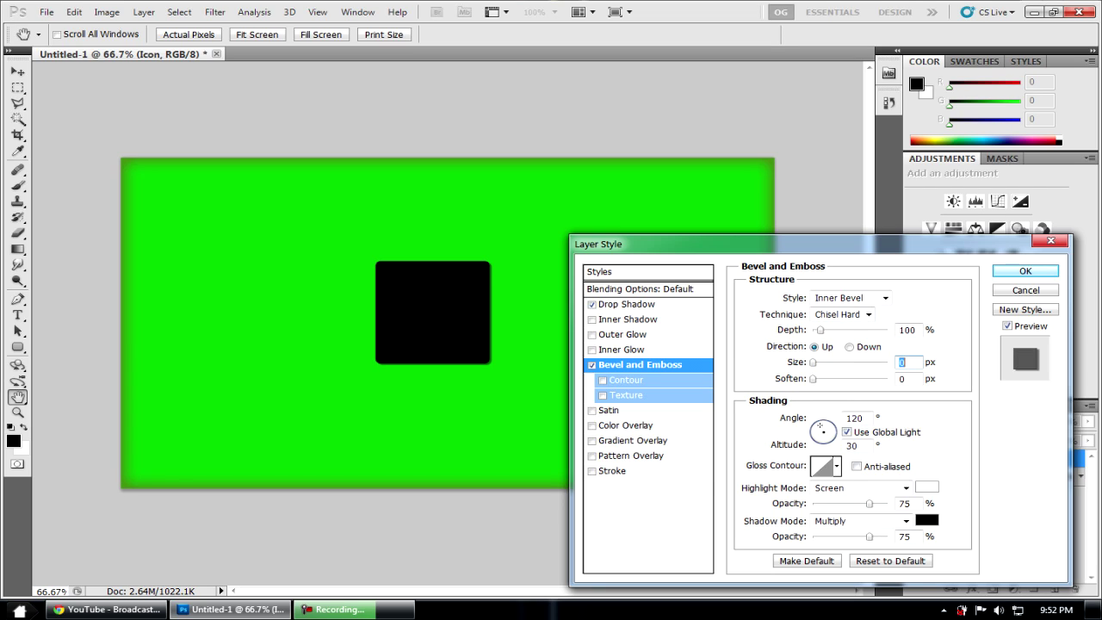
# Set the bevel's shading angle to -100° and altitude to 64°, leaving Bevel and Emboss switched on
pyautogui.press('Tab')
pyautogui.press('Tab')
pyautogui.write('-100')
pyautogui.press('Tab')
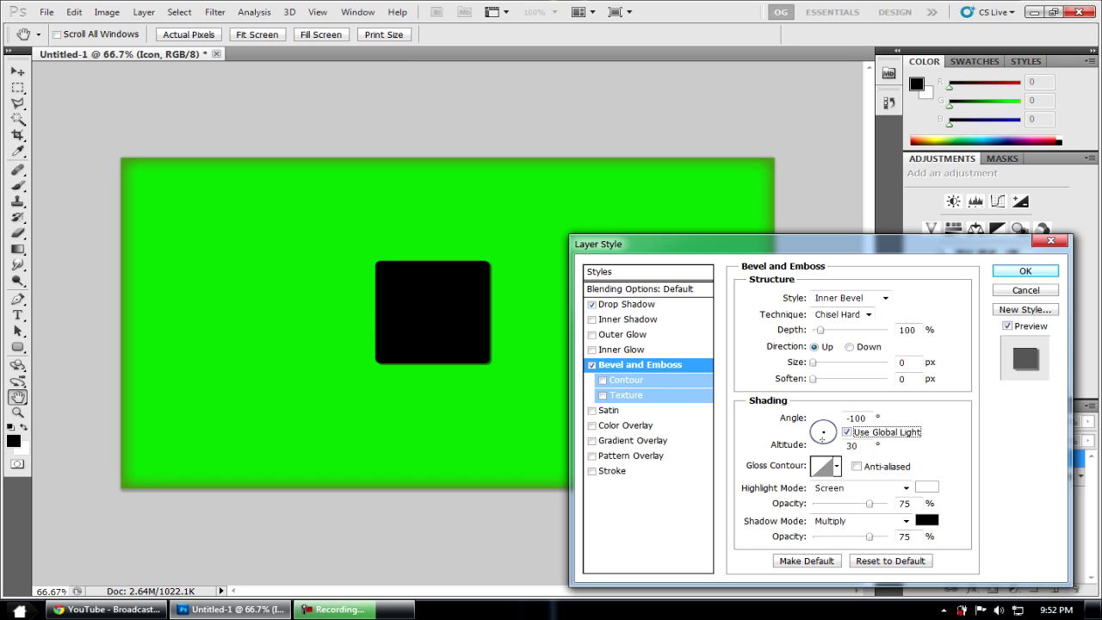
pyautogui.press('Tab')
pyautogui.write('64')
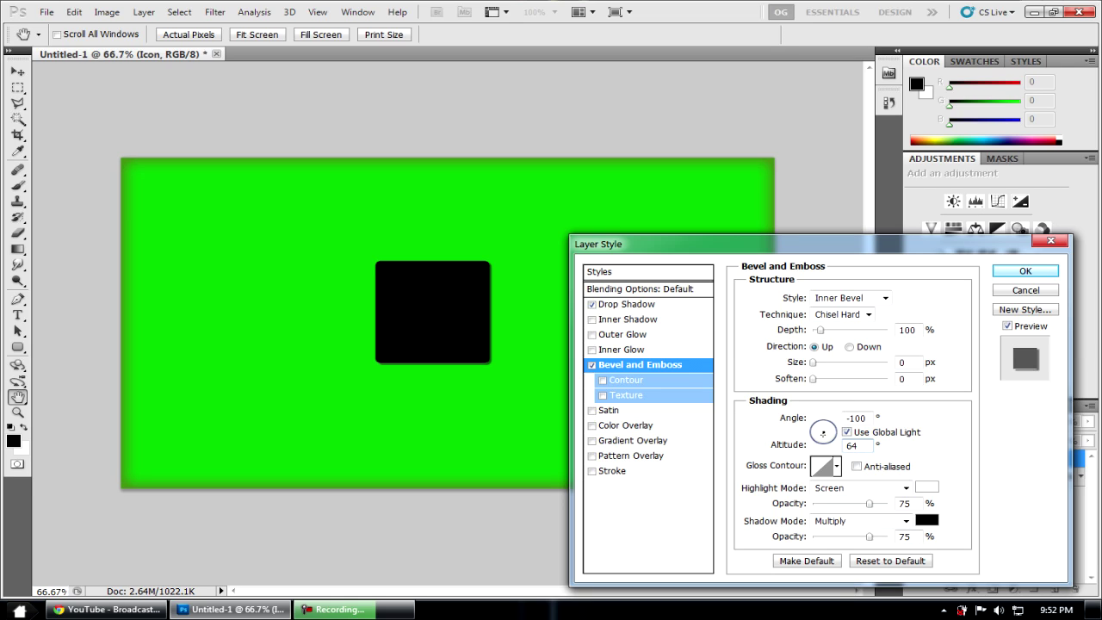
pyautogui.press('Tab')
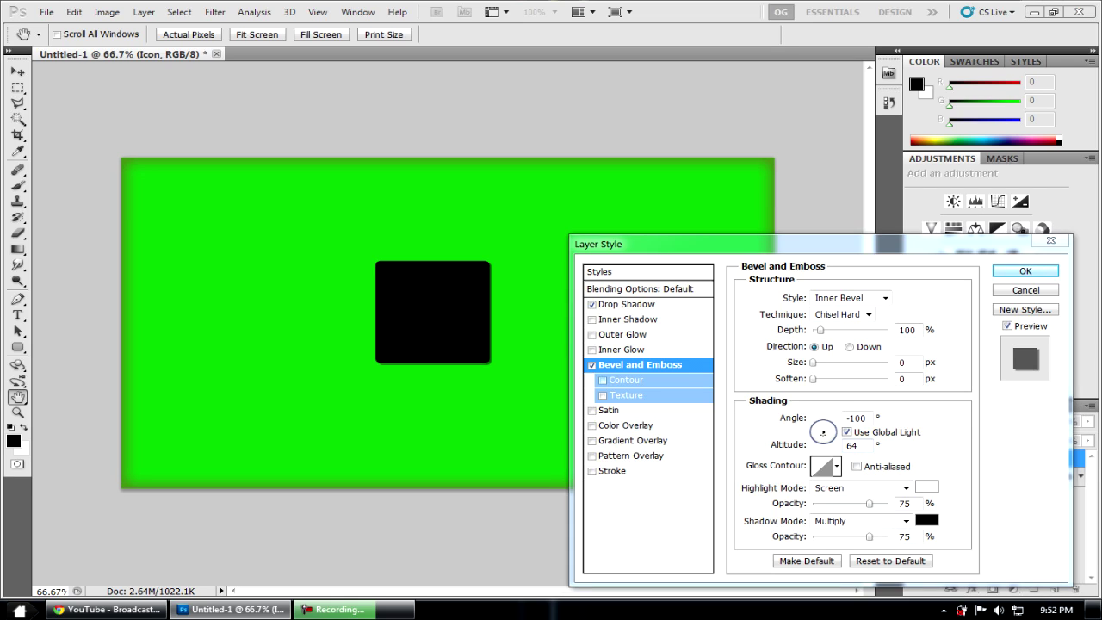
pyautogui.click(593, 365)
pyautogui.click(591, 364)
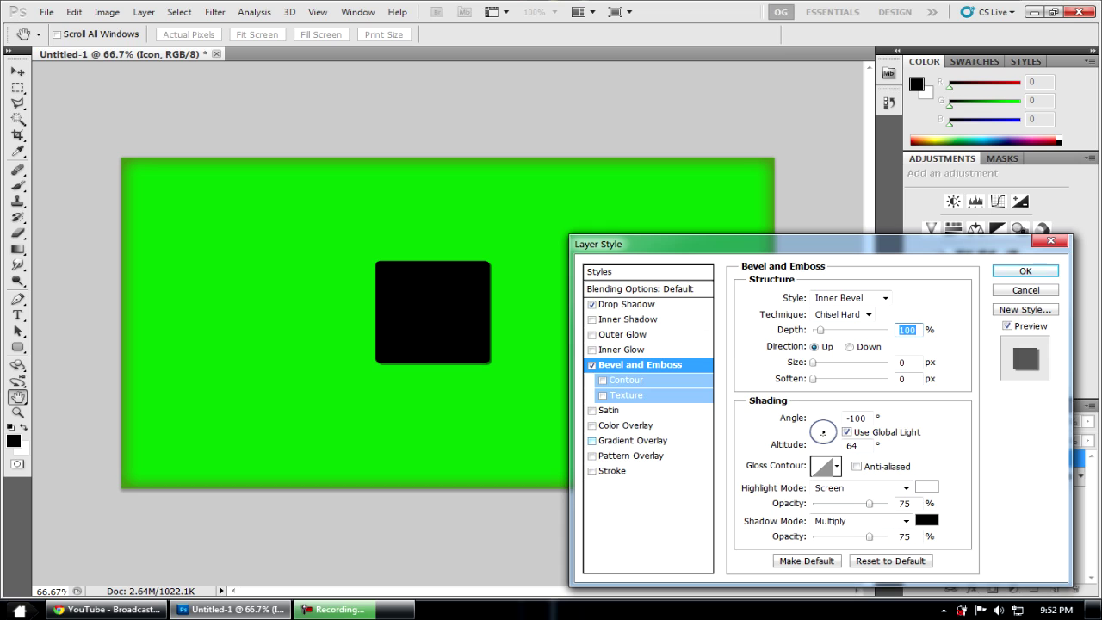
# Add a Gradient Overlay to the Icon layer and choose the black-to-dark-gray BW Snap preset gradient
pyautogui.click(592, 440)
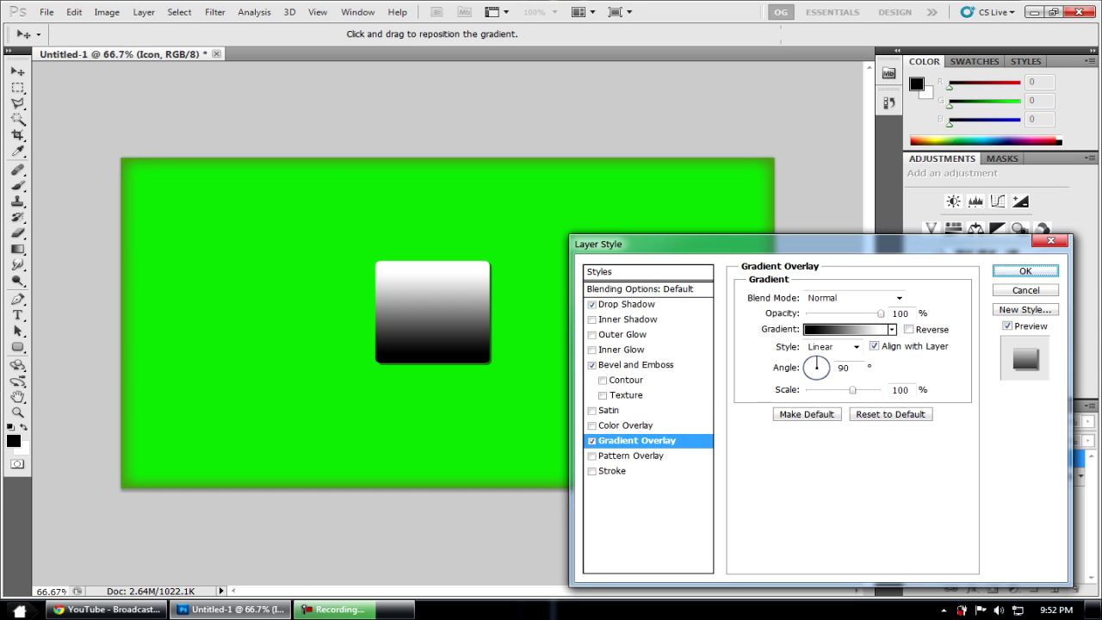
pyautogui.click(827, 329)
pyautogui.scroll(-4, 779, 313)
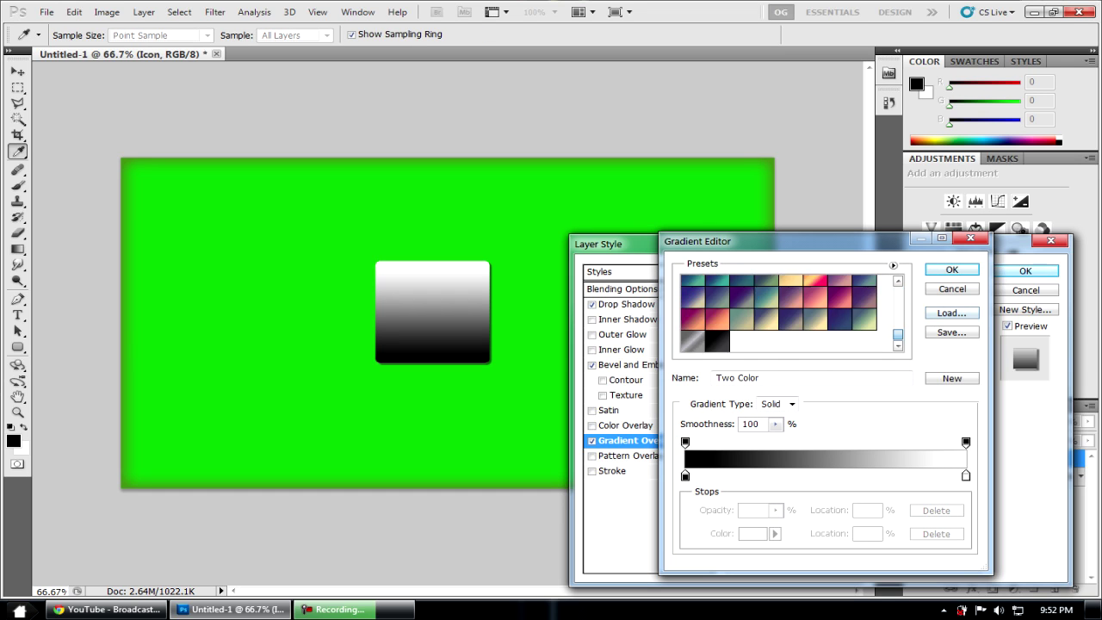
pyautogui.click(717, 342)
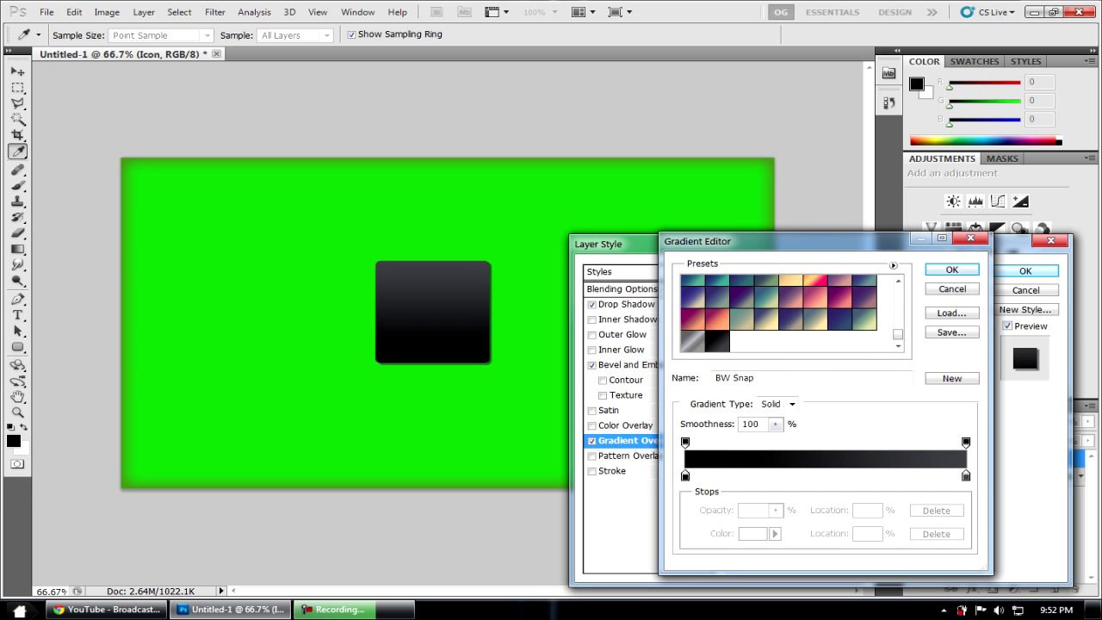
# Use #45474a for the gradient's end color stop at location 100% and accept the gradient
pyautogui.doubleClick(966, 476)
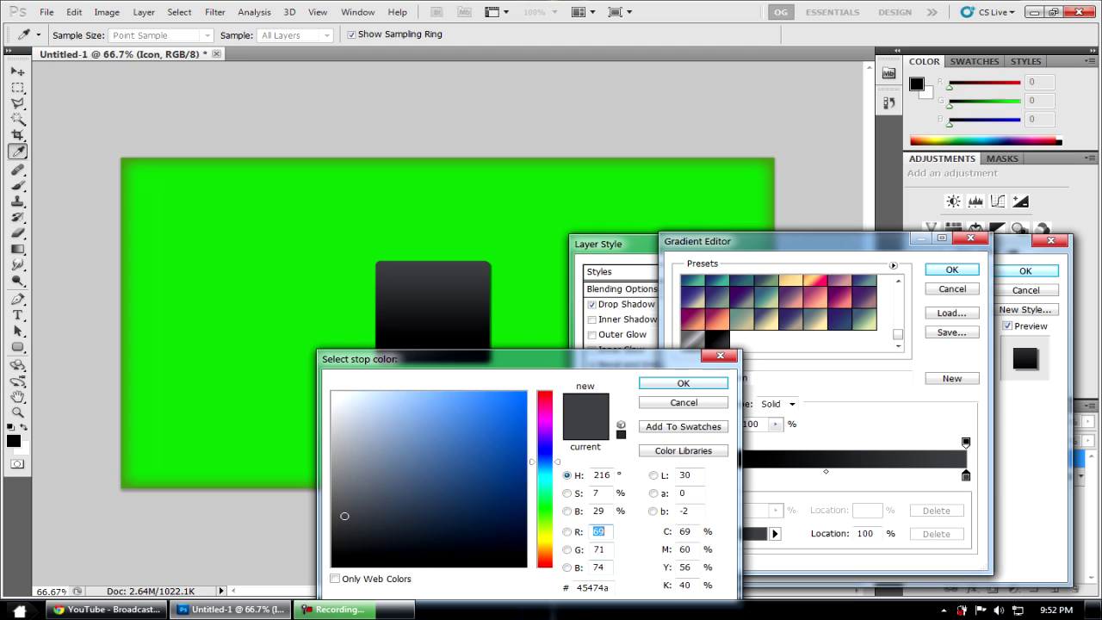
pyautogui.doubleClick(592, 587)
pyautogui.doubleClick(593, 587)
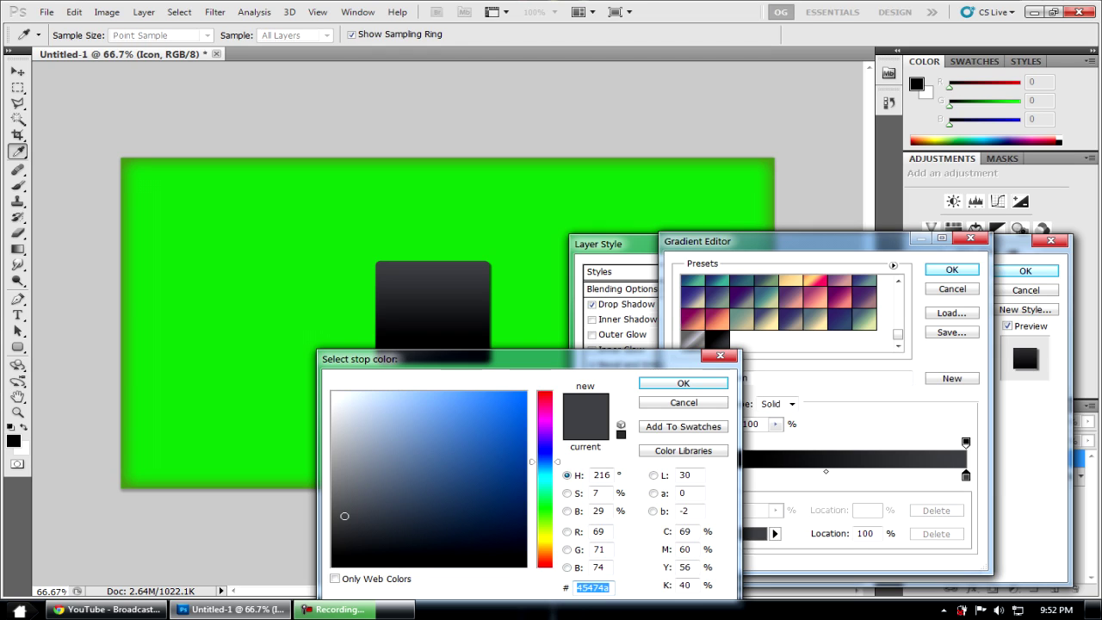
pyautogui.moveTo(499, 359); pyautogui.dragTo(517, 245)
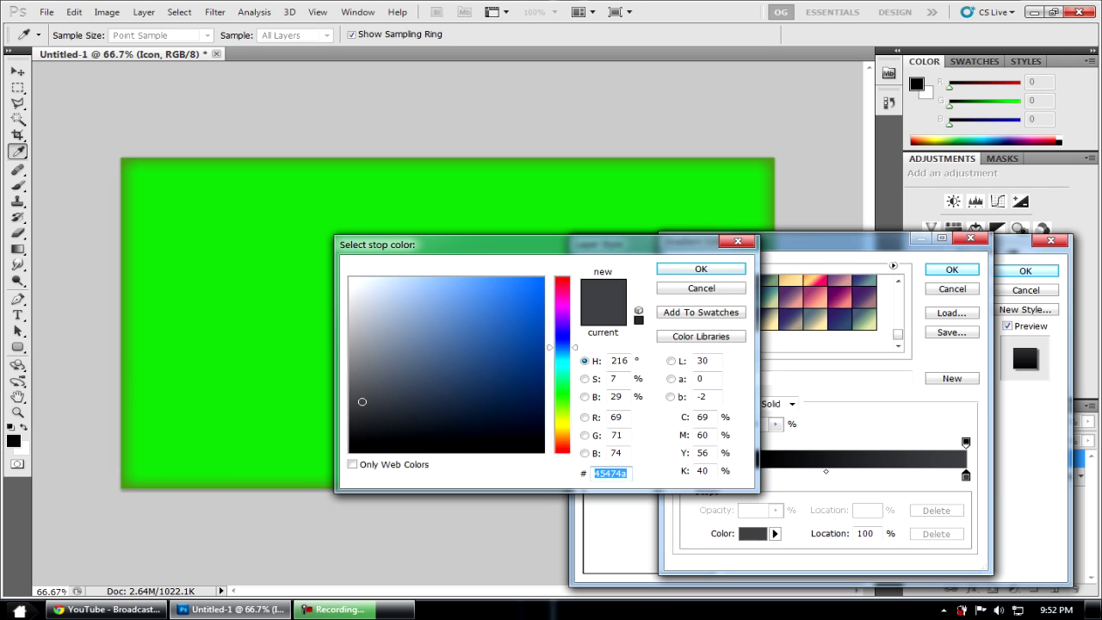
pyautogui.click(628, 473)
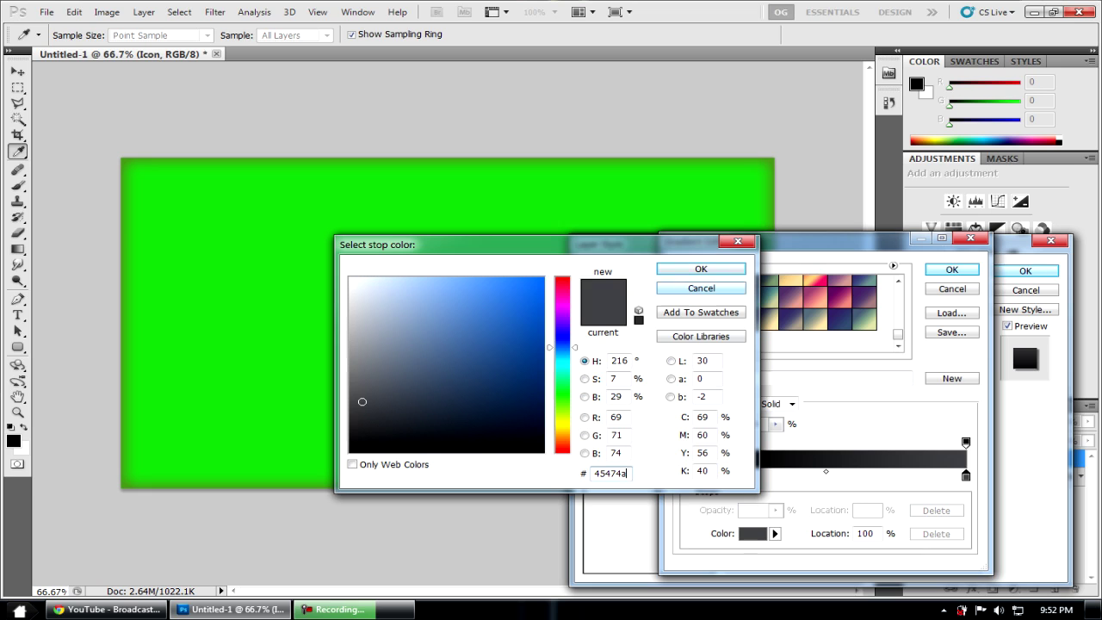
pyautogui.press('Return')
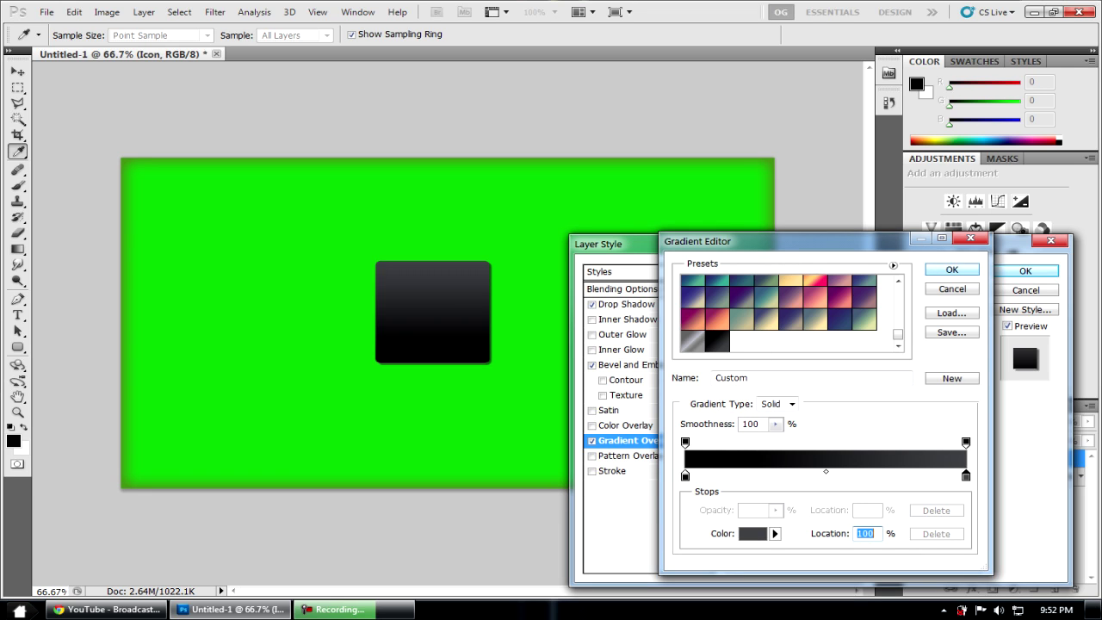
pyautogui.press('Return')
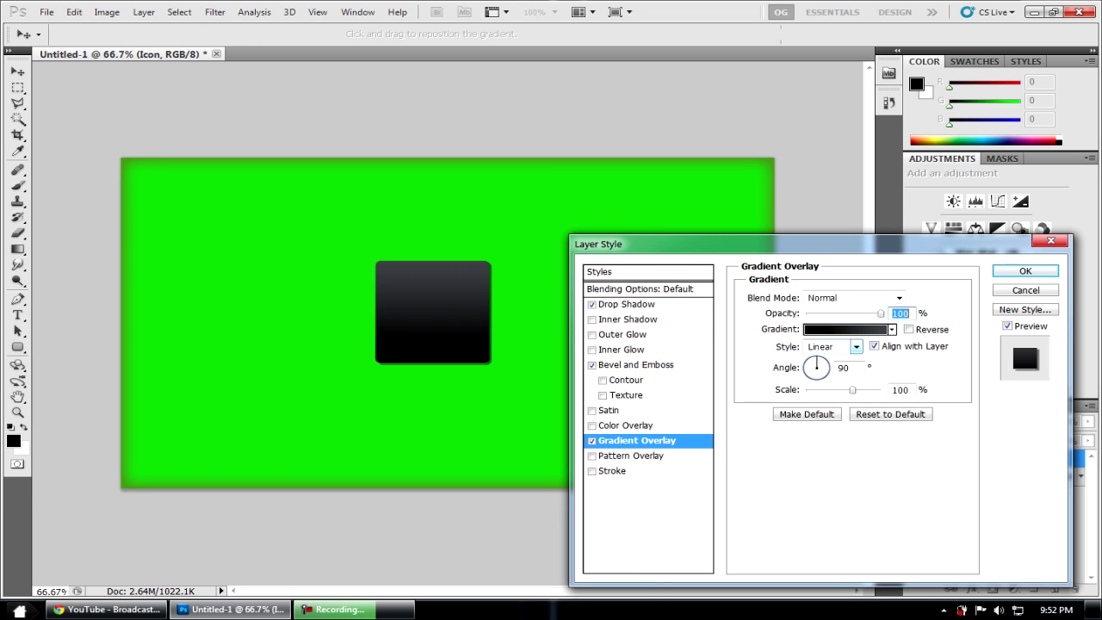
# Set the Gradient Overlay's style to Reflected and its scale to 124%
pyautogui.click(856, 347)
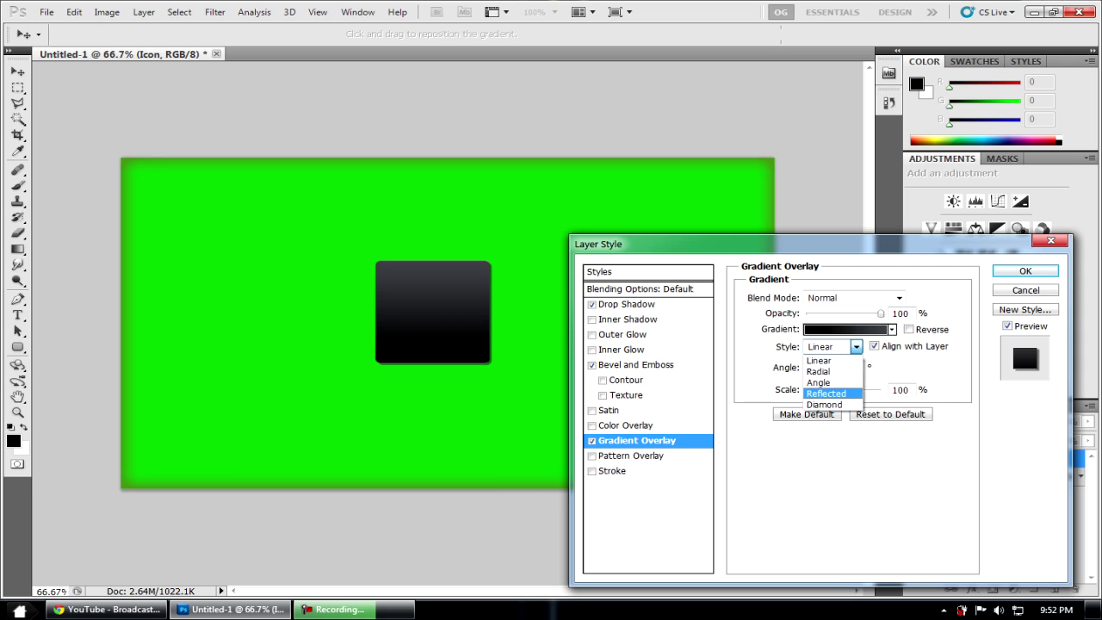
pyautogui.press('Return')
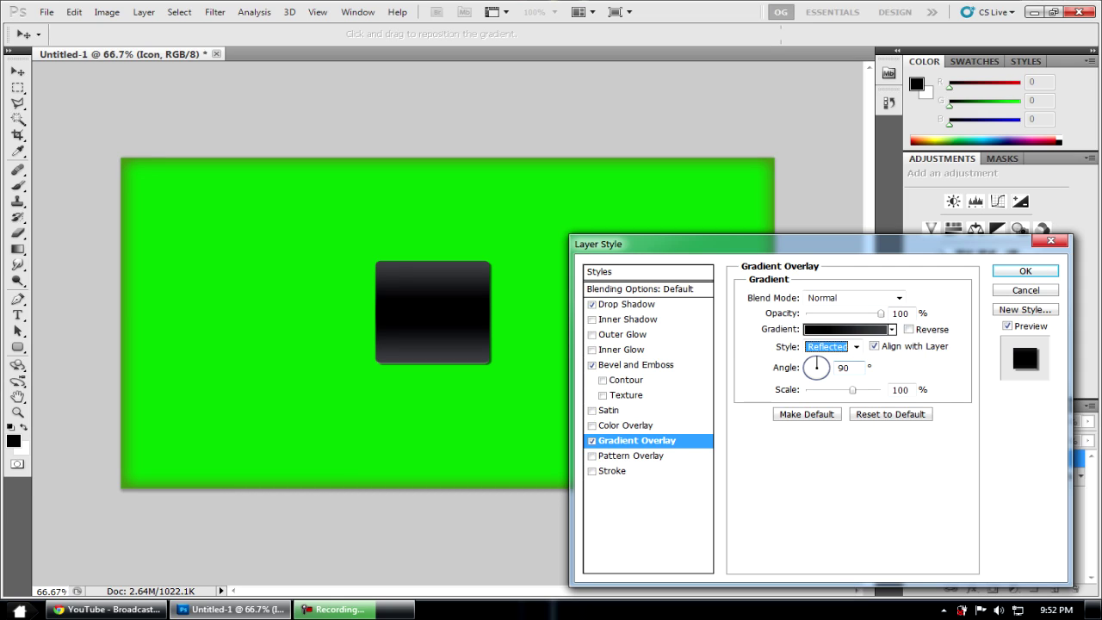
pyautogui.click(901, 314)
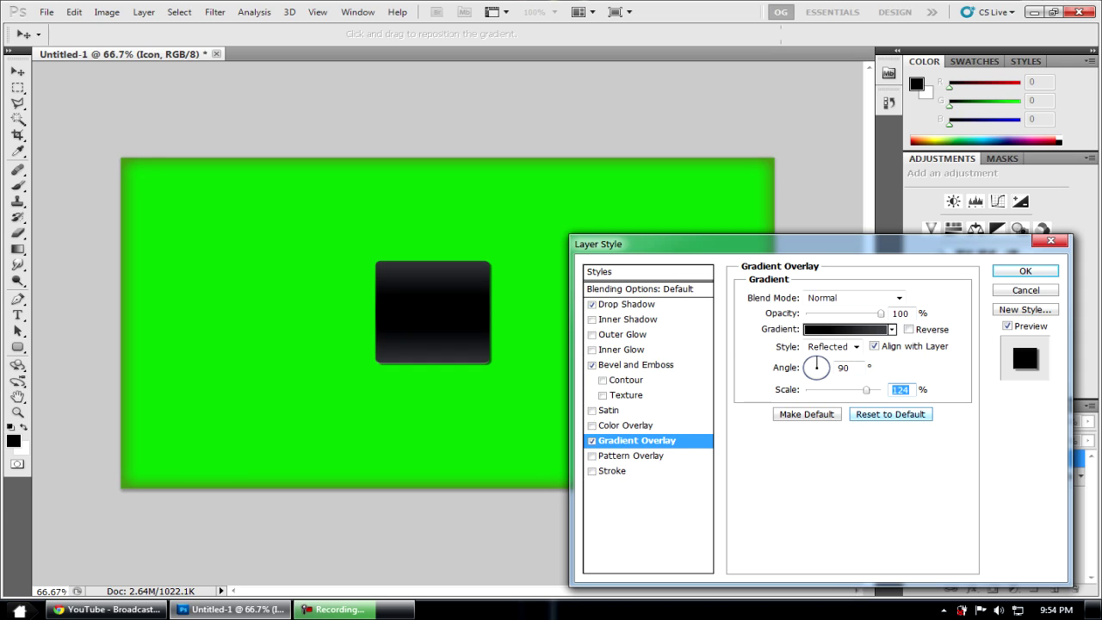
# Set the Gradient Overlay's style to Linear and its scale to 100%
pyautogui.click(857, 348)
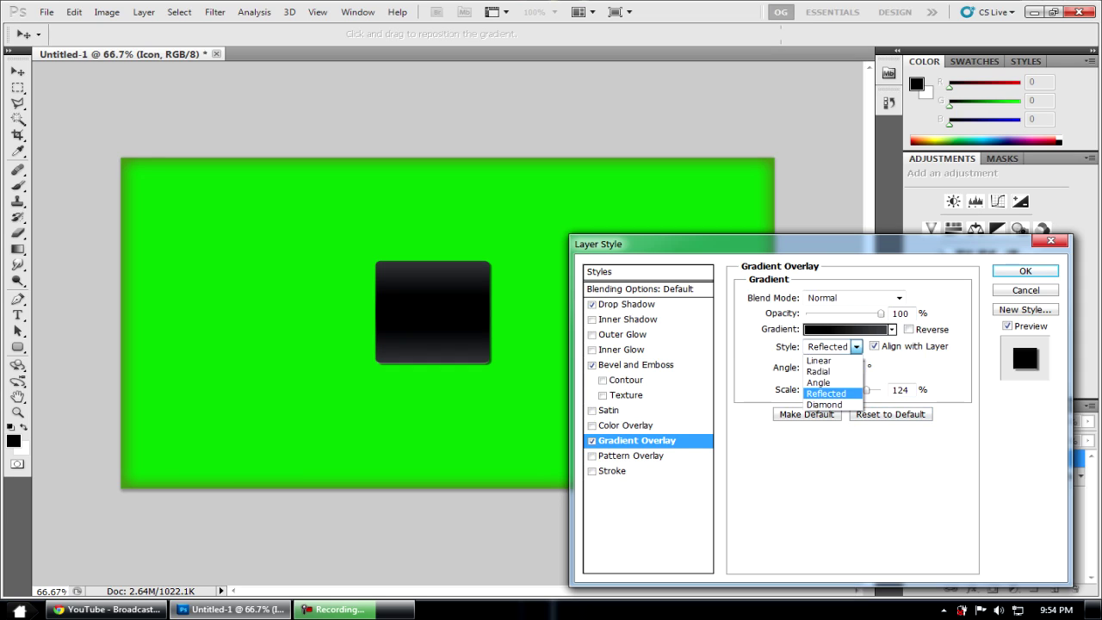
pyautogui.click(820, 360)
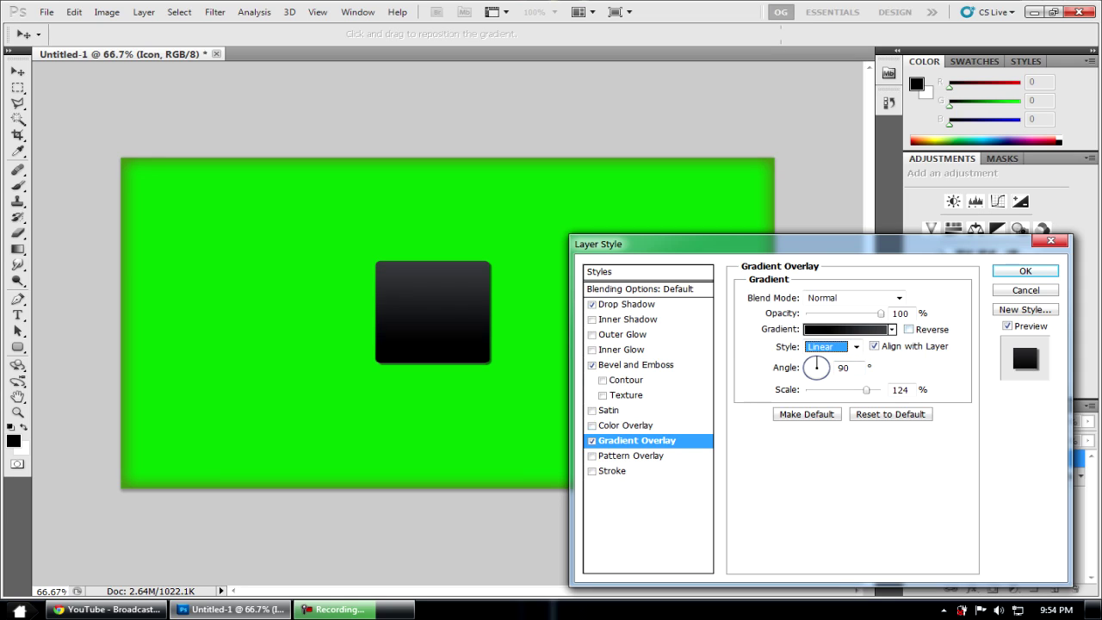
pyautogui.doubleClick(901, 390)
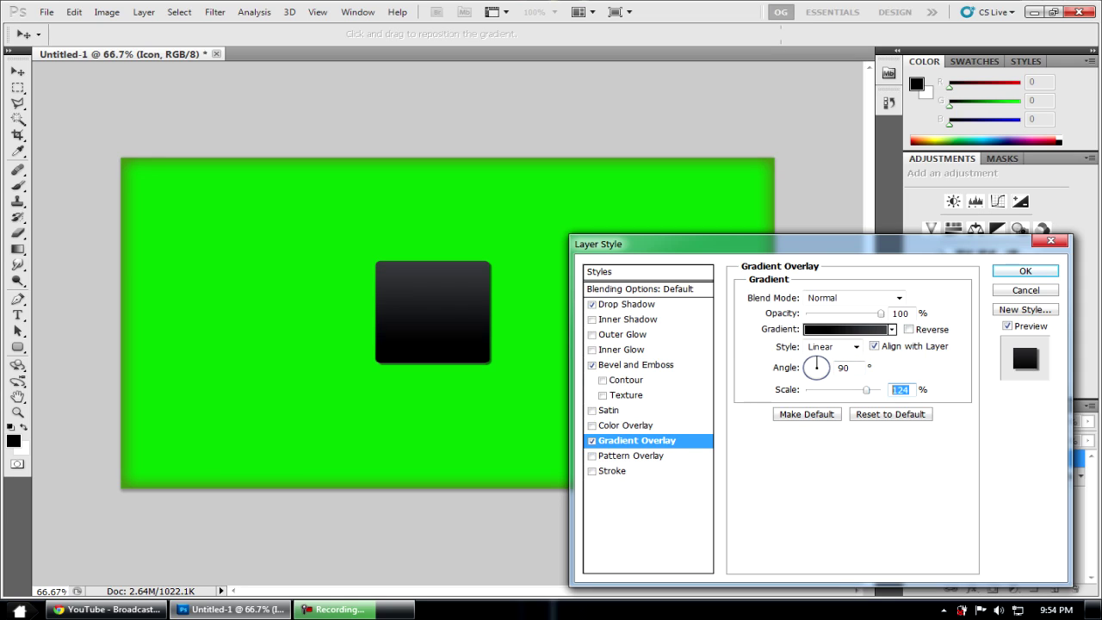
pyautogui.write('100')
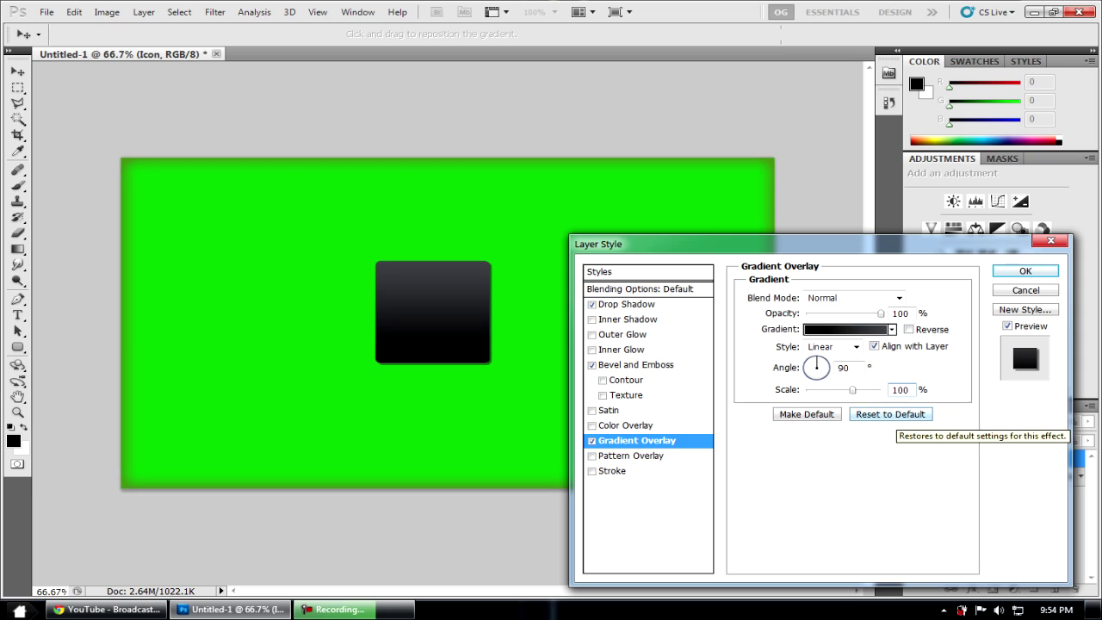
pyautogui.doubleClick(901, 390)
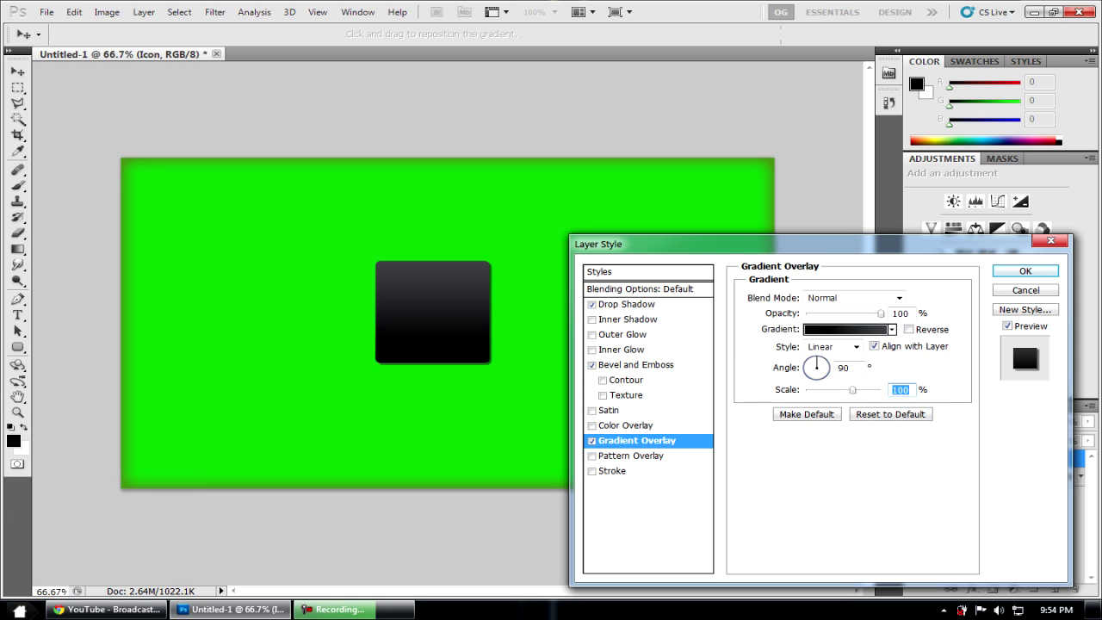
# Add a 1 px outside Stroke to the Icon layer with Gradient as its fill type
pyautogui.click(612, 471)
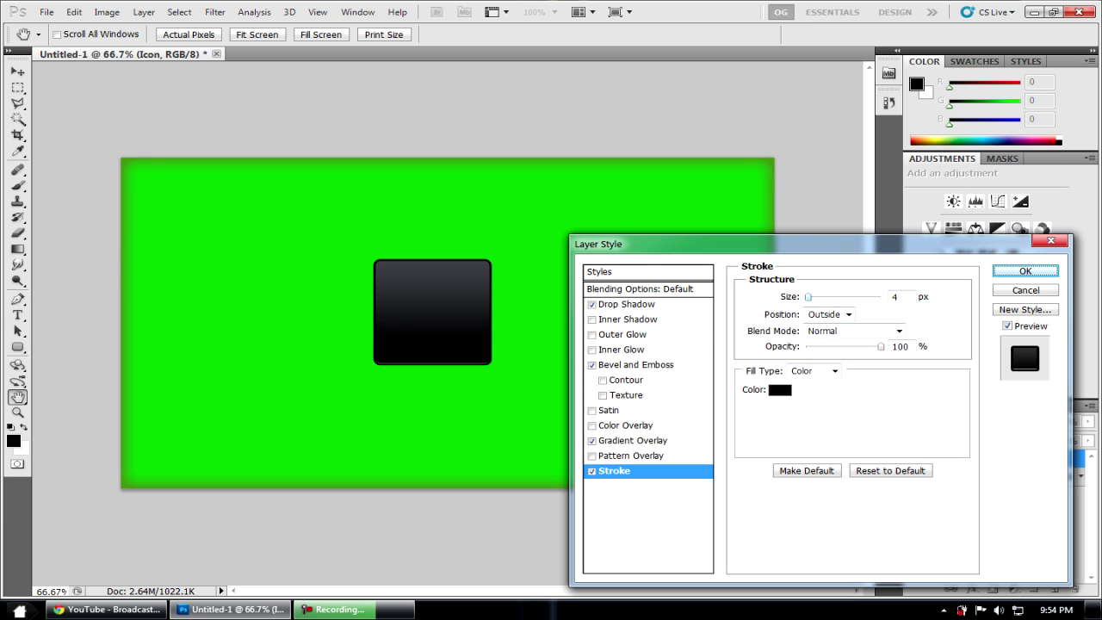
pyautogui.moveTo(808, 297); pyautogui.dragTo(807, 298)
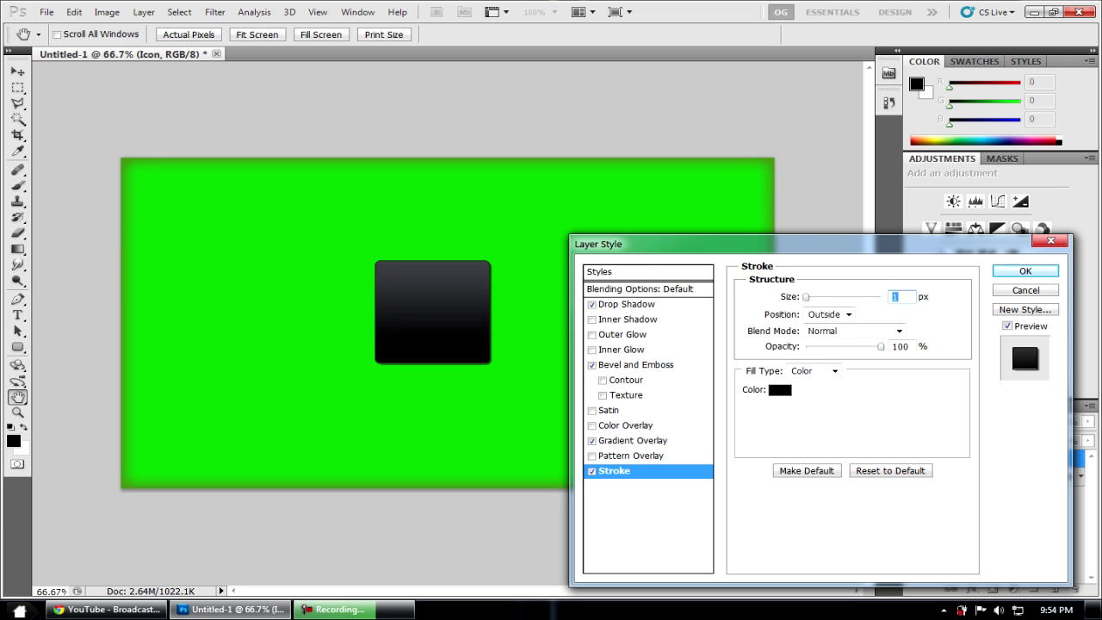
pyautogui.click(814, 370)
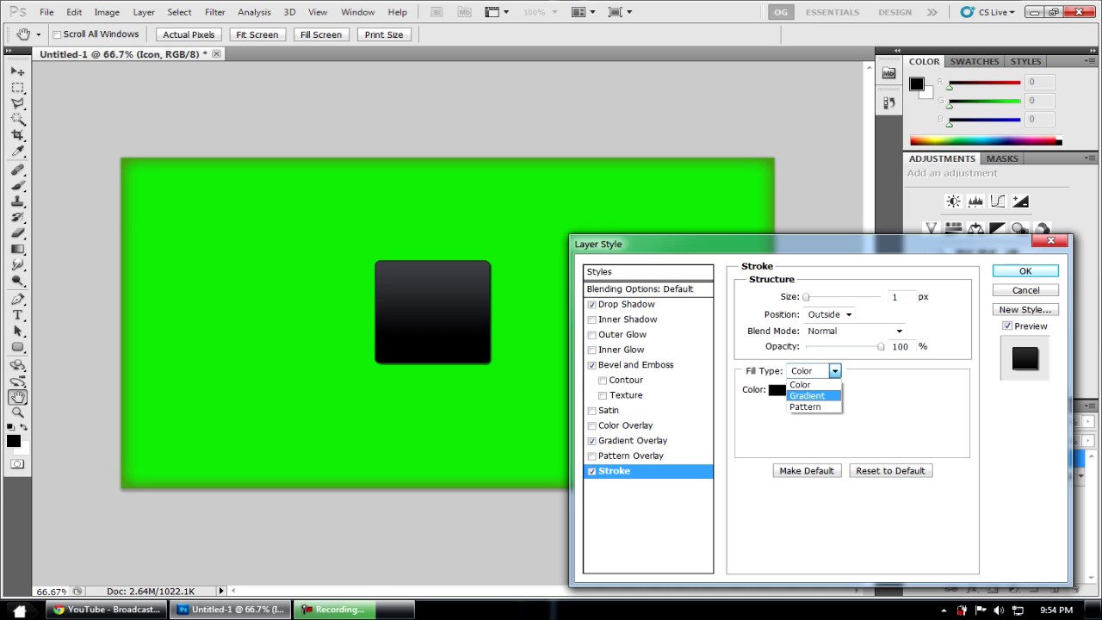
pyautogui.press('Return')
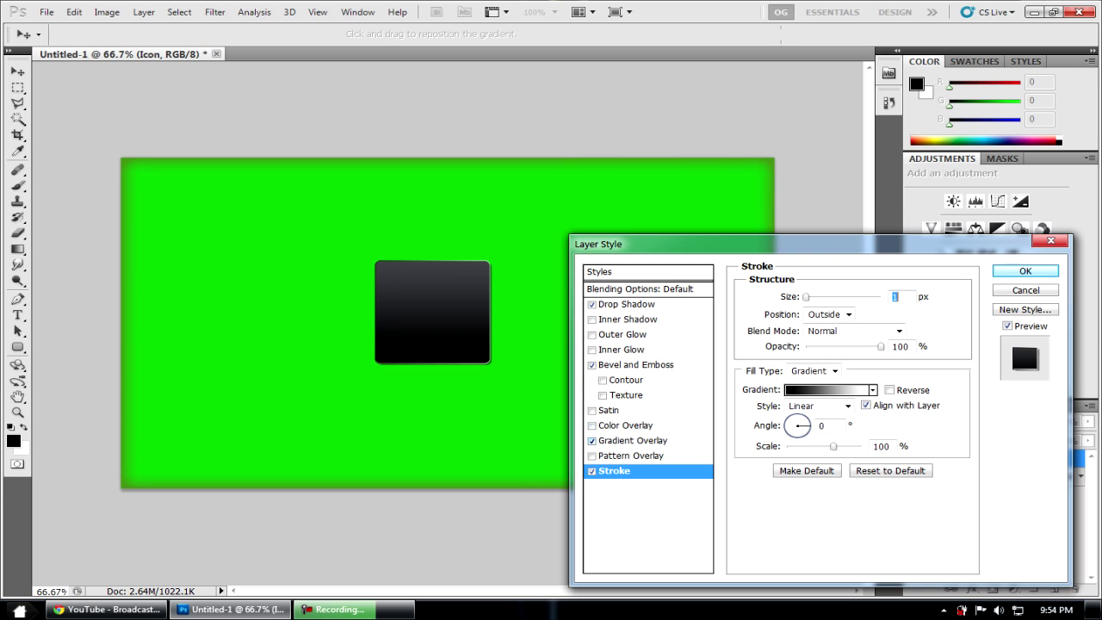
pyautogui.click(633, 441)
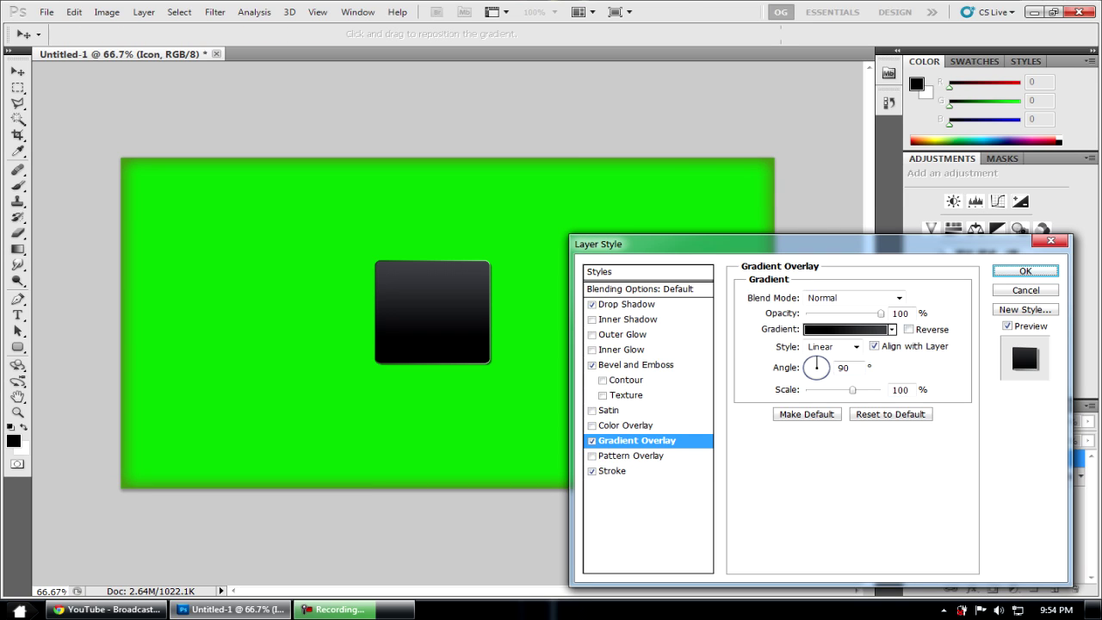
pyautogui.click(844, 329)
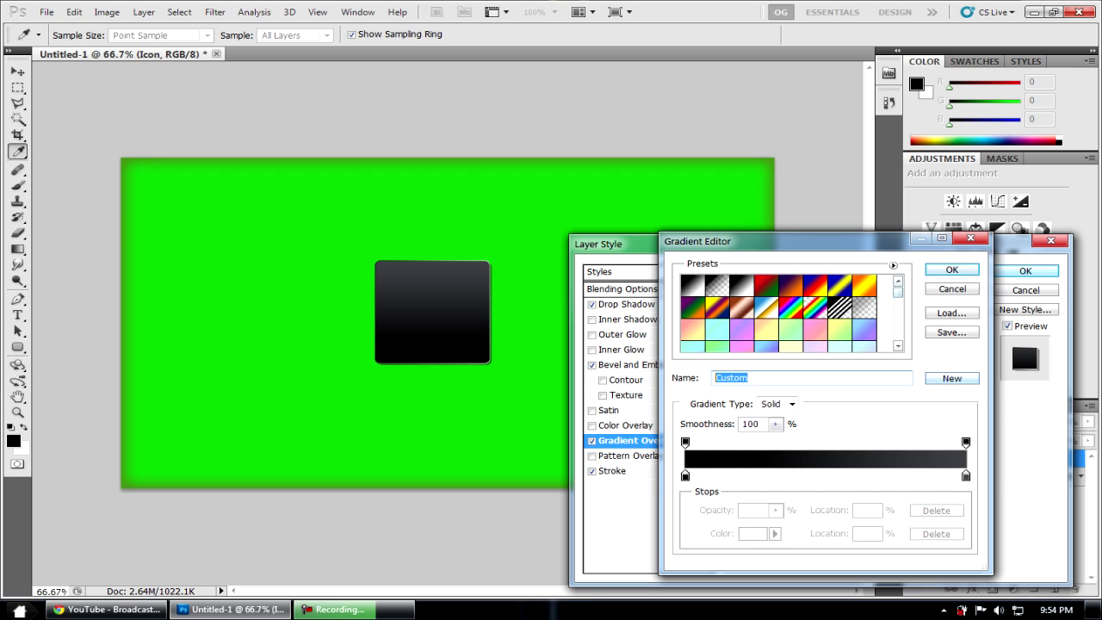
pyautogui.moveTo(898, 293); pyautogui.dragTo(898, 336)
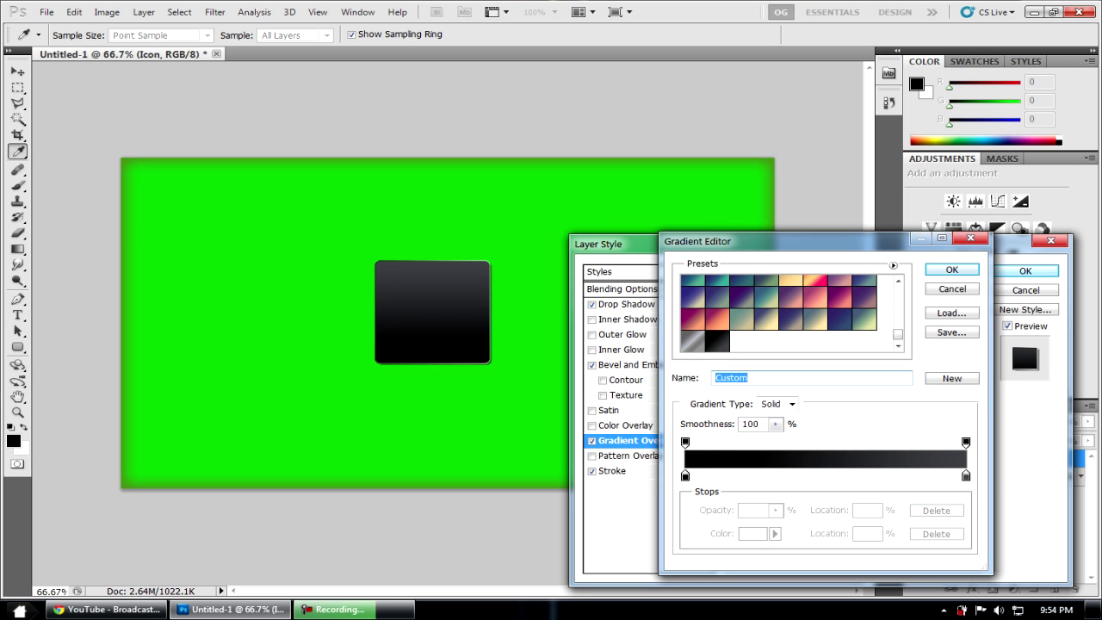
pyautogui.click(953, 270)
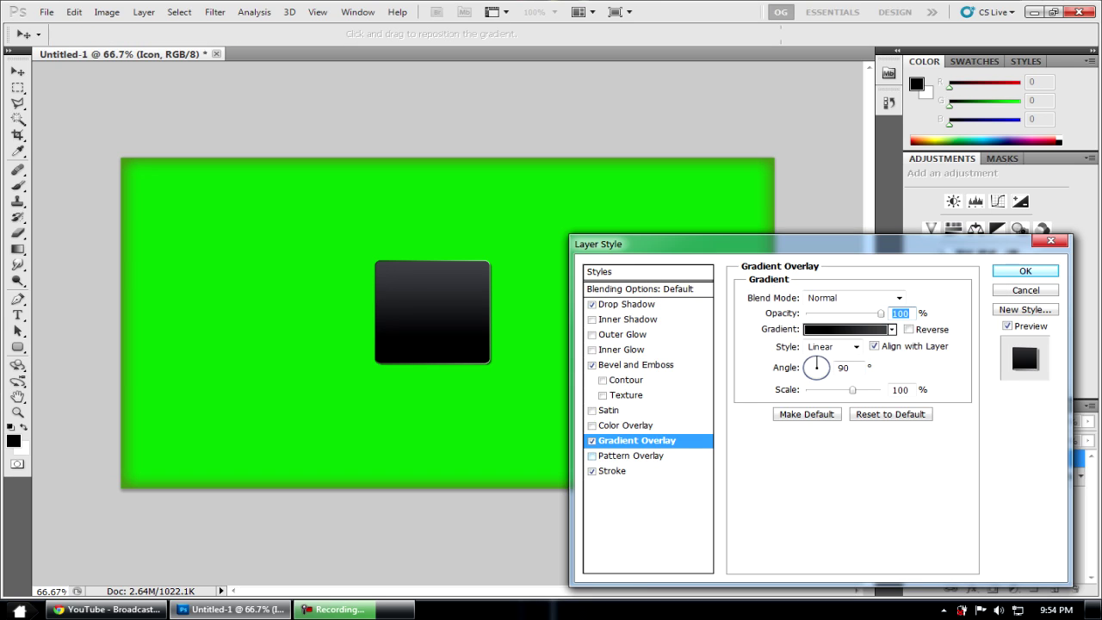
# Apply the BW Snap preset gradient to the Icon layer's Stroke
pyautogui.click(594, 471)
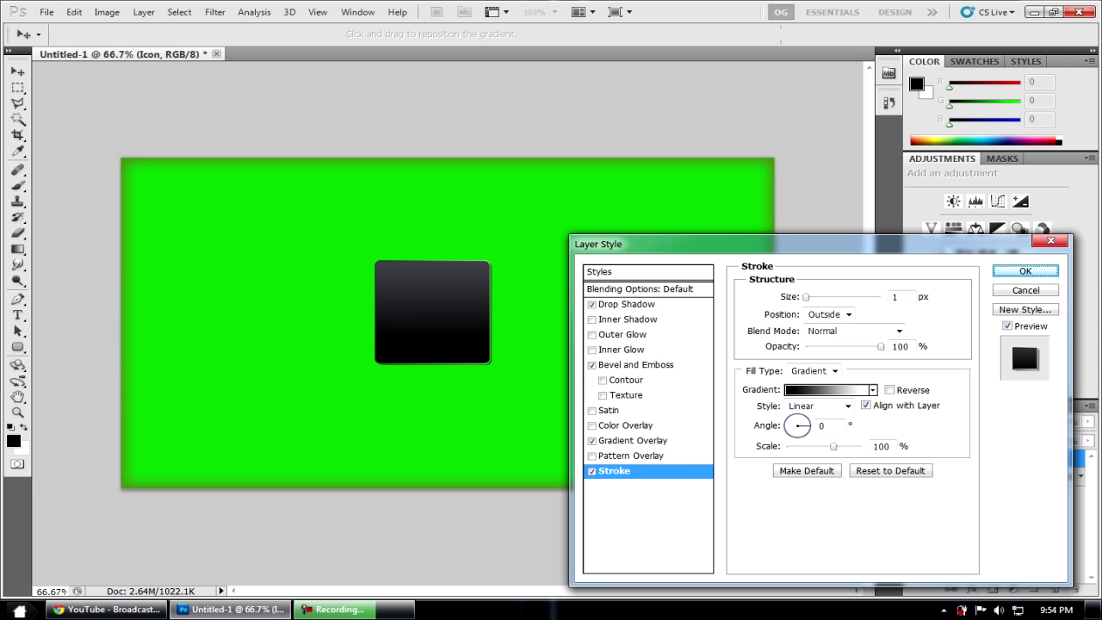
pyautogui.click(828, 389)
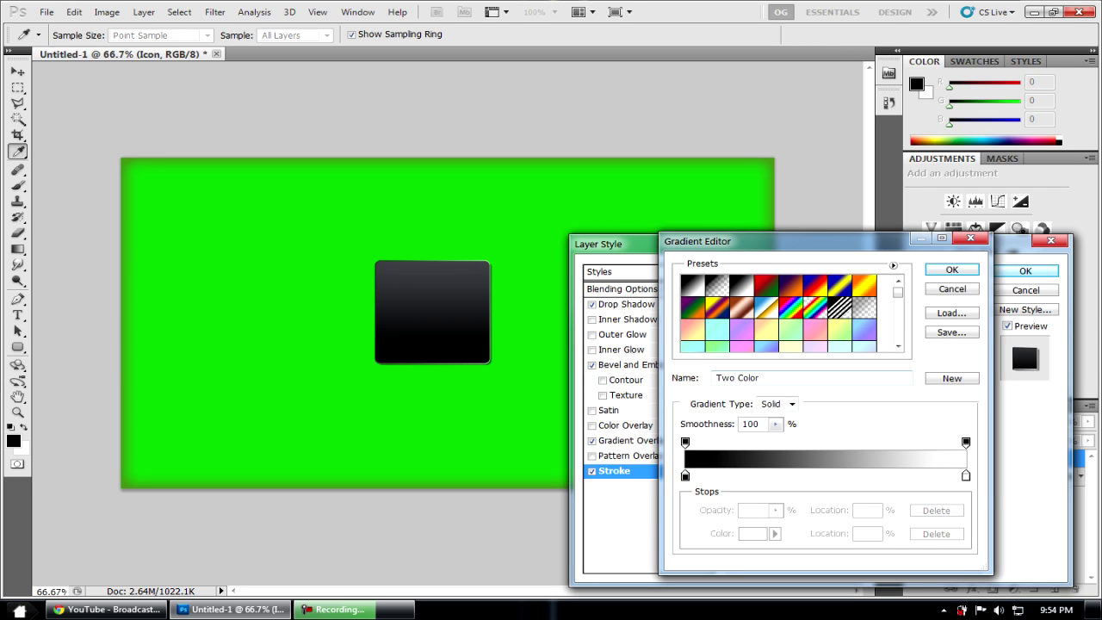
pyautogui.moveTo(898, 292); pyautogui.dragTo(899, 336)
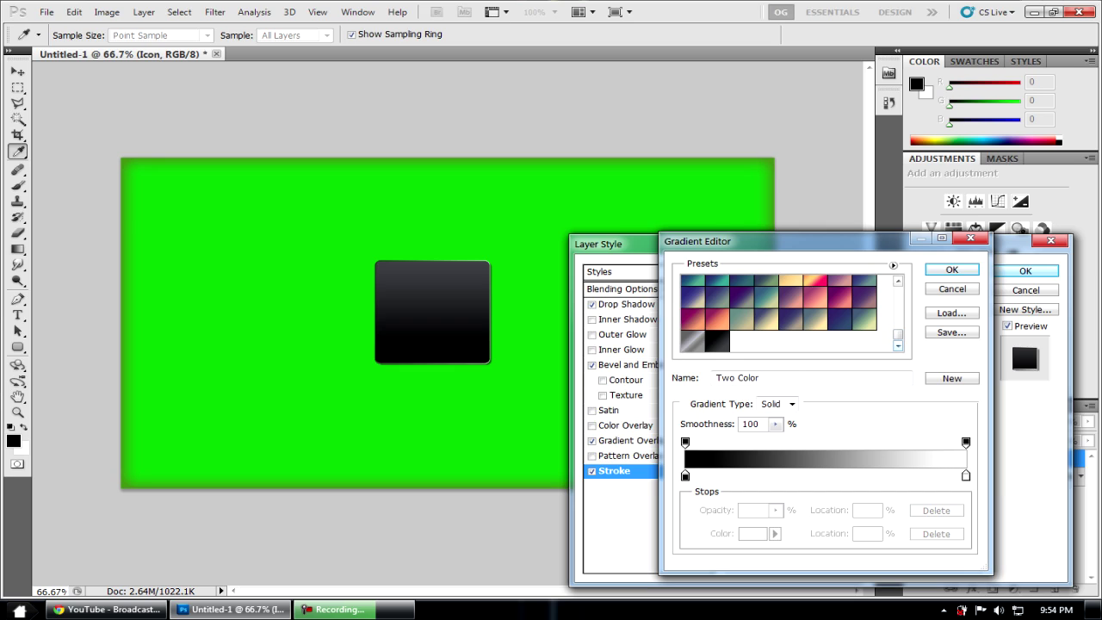
pyautogui.click(717, 341)
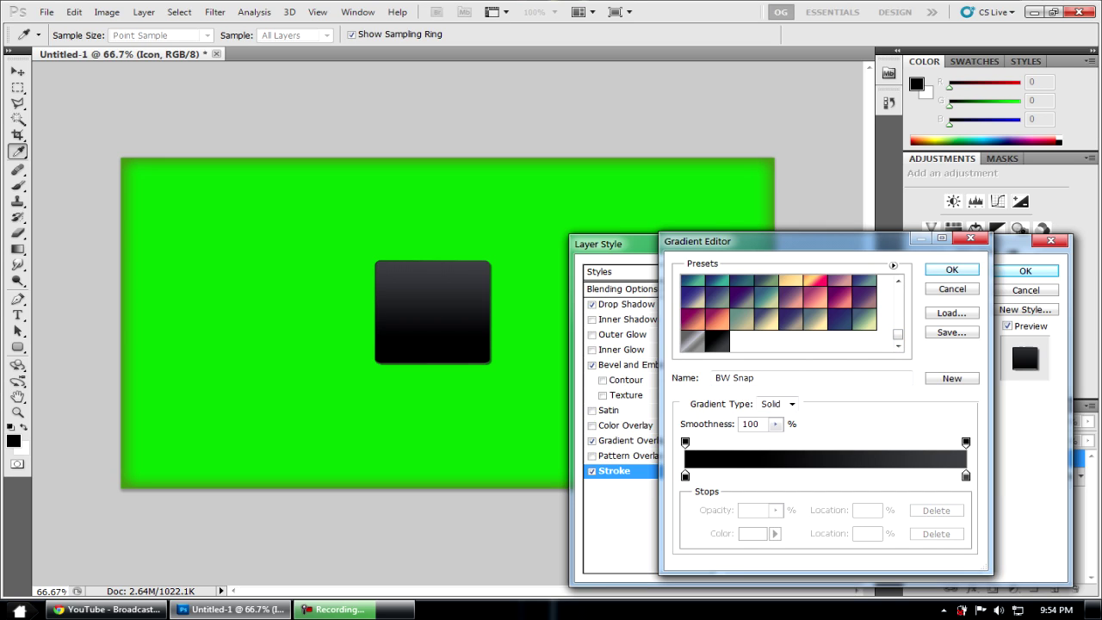
pyautogui.press('Return')
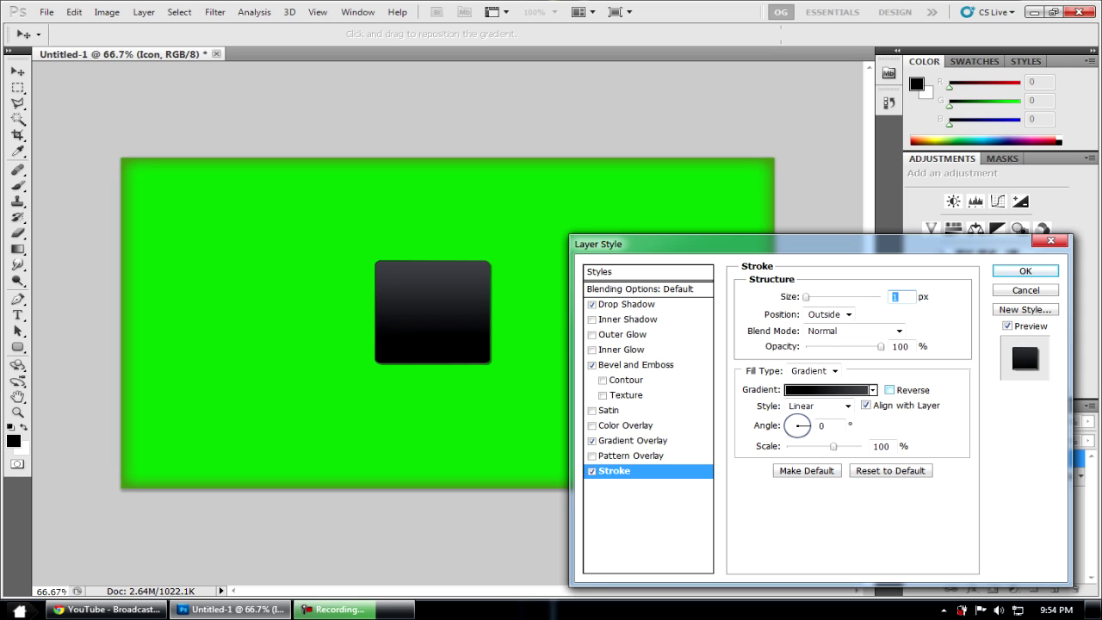
# Make the stroke gradient Reflected and reversed, and accept the Icon layer's styles
pyautogui.click(818, 405)
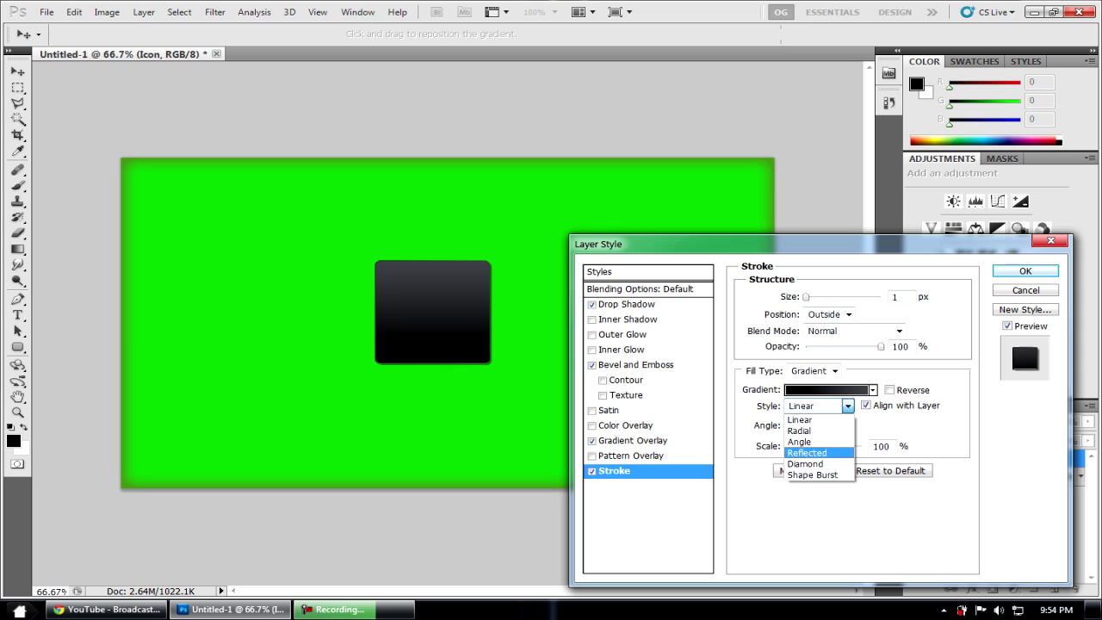
pyautogui.click(808, 453)
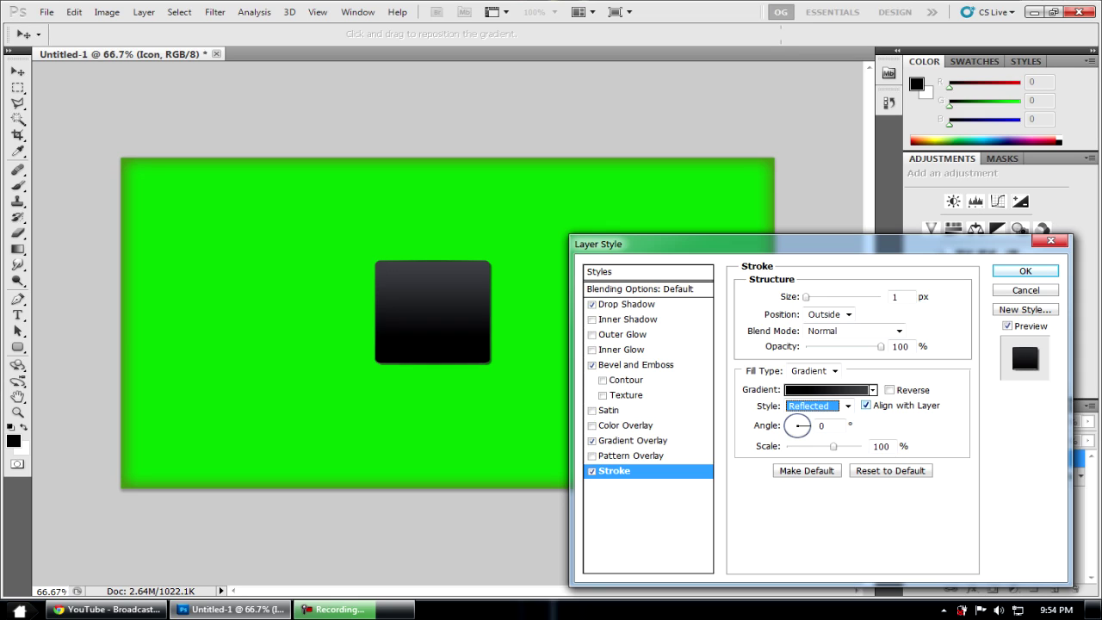
pyautogui.click(891, 390)
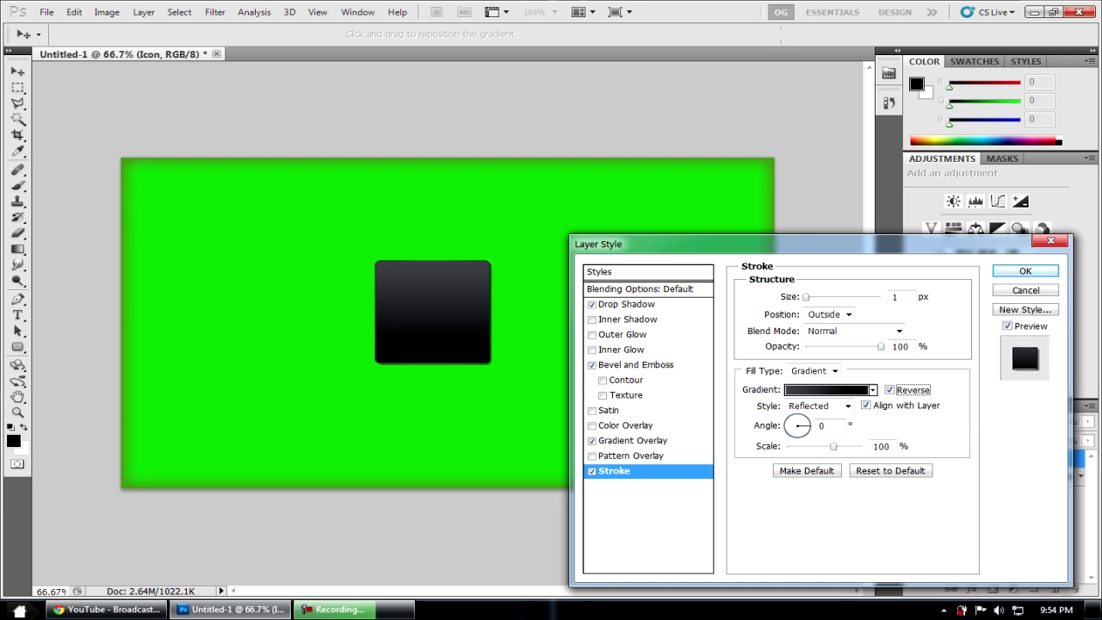
pyautogui.click(1026, 271)
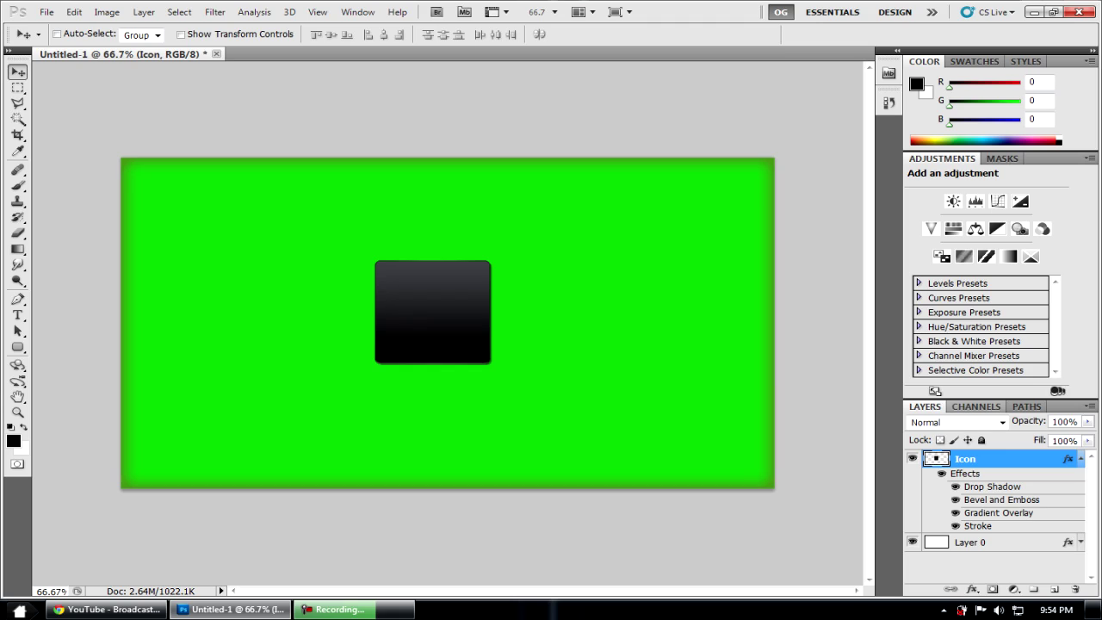
# Reposition the black icon at about the centre of the canvas and add a layer mask to the Icon layer
pyautogui.click(1081, 459)
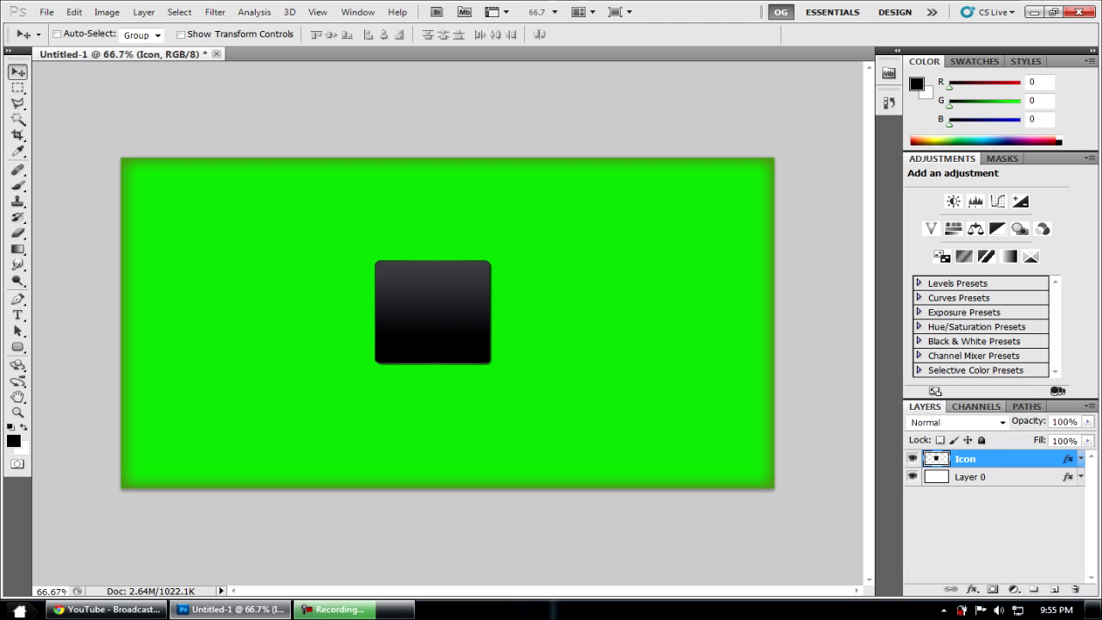
pyautogui.moveTo(433, 312); pyautogui.dragTo(445, 318)
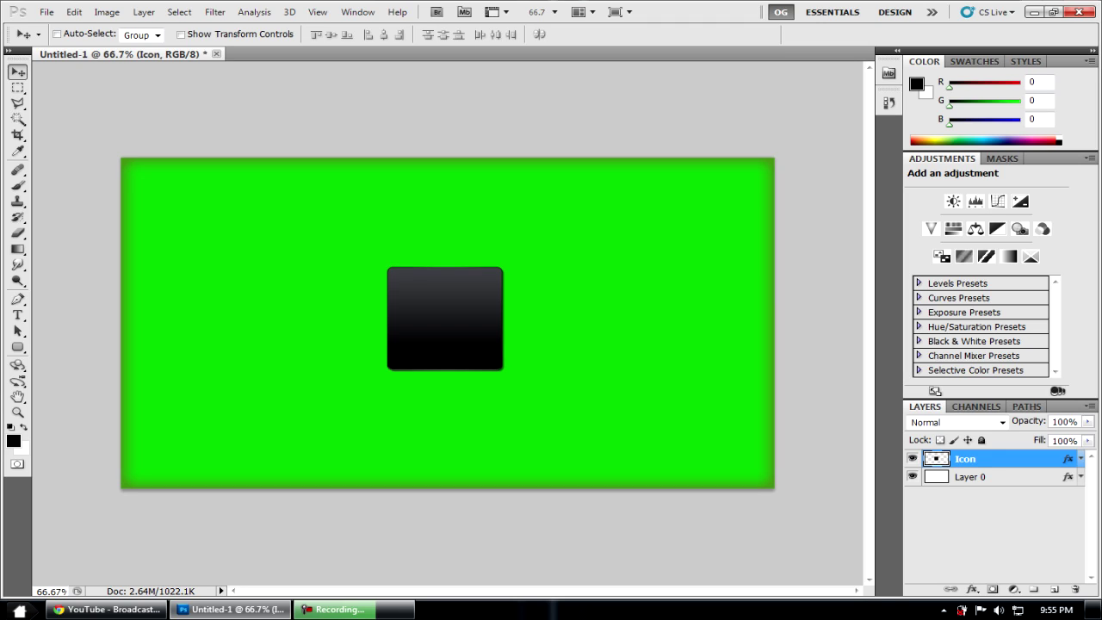
pyautogui.click(993, 590)
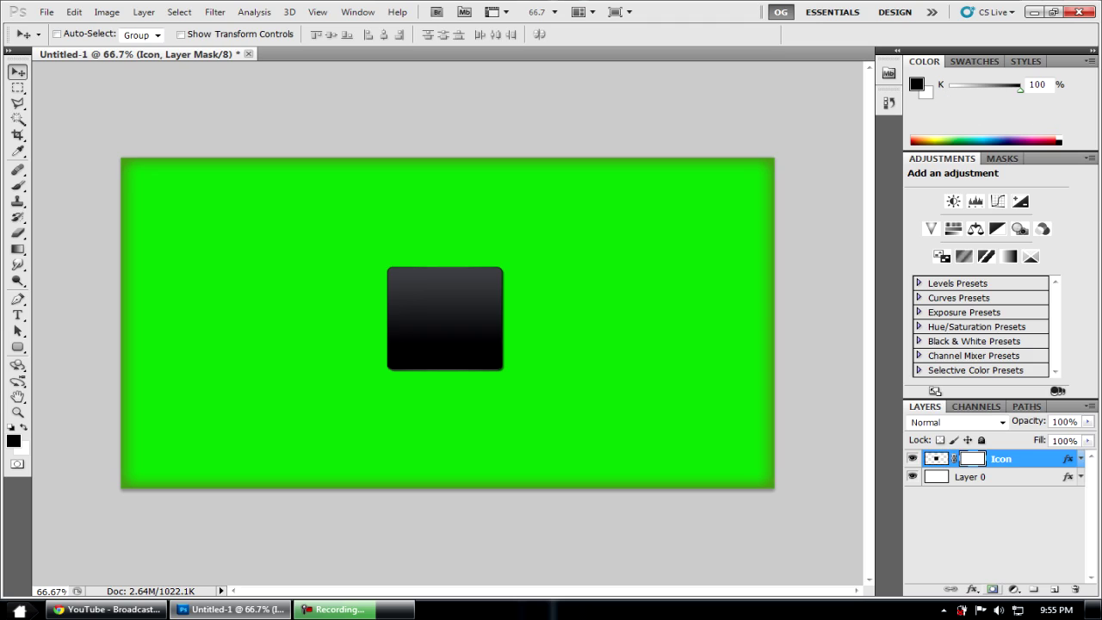
# Activate the Paint Bucket tool with Pattern as its fill source
pyautogui.press('e')
pyautogui.press('y')
pyautogui.click(17, 249)
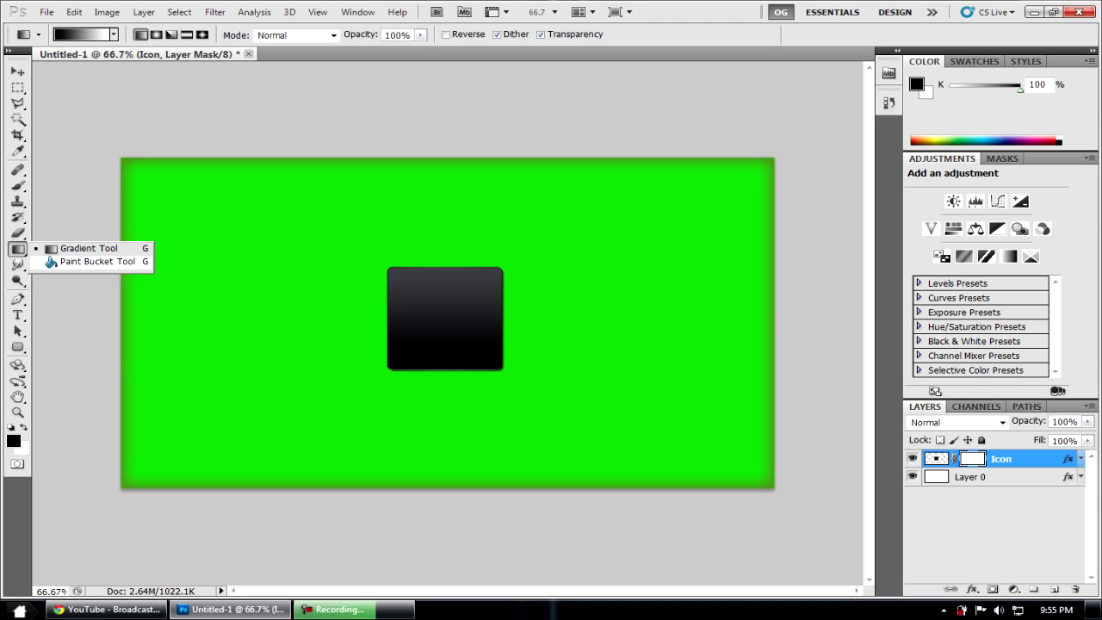
pyautogui.click(93, 261)
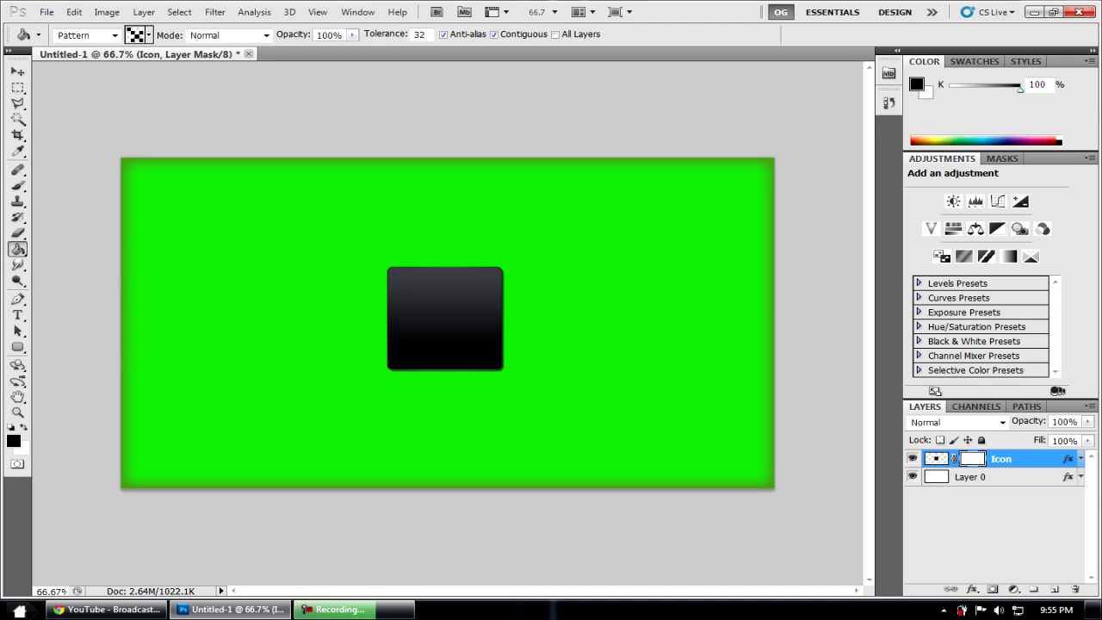
pyautogui.click(115, 35)
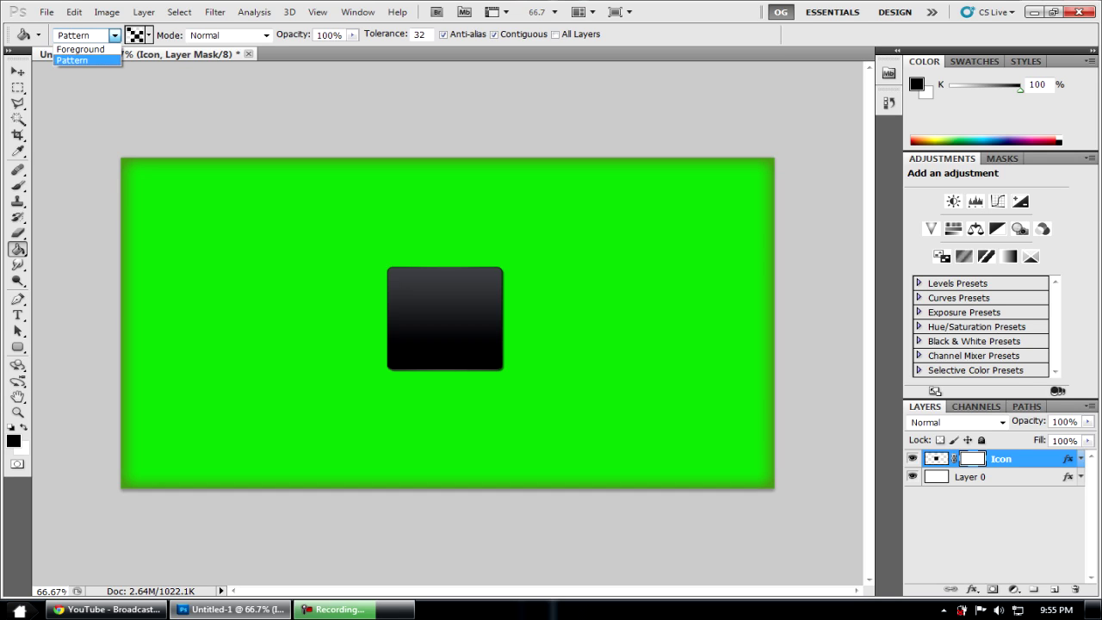
pyautogui.click(86, 59)
# Fill the Icon layer's mask with the first black-squares pattern from the loaded pixel patterns
pyautogui.click(149, 36)
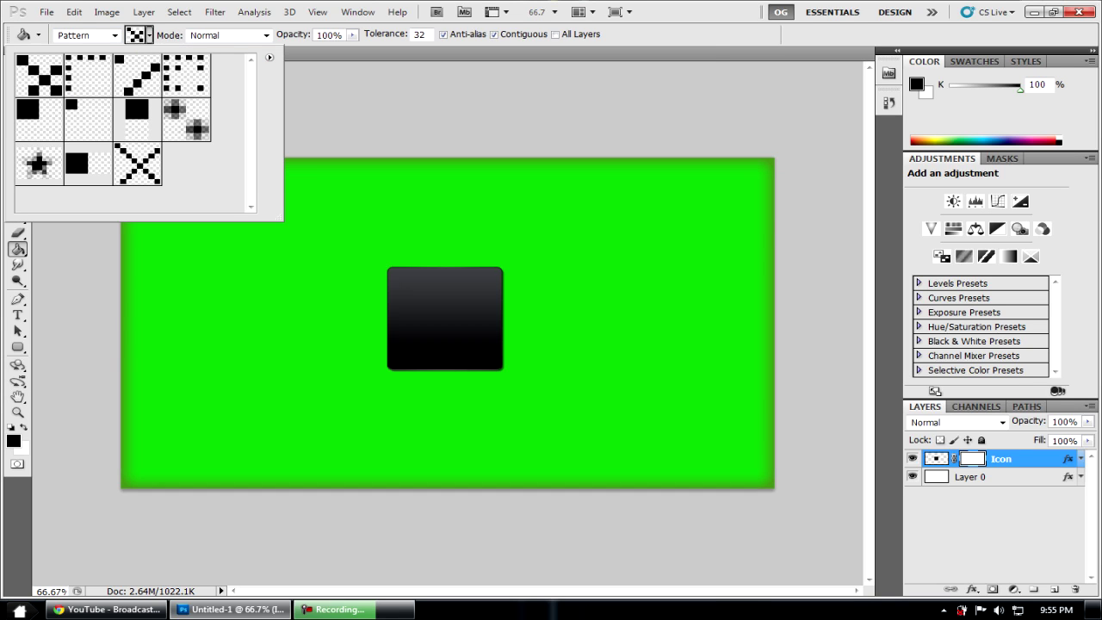
pyautogui.click(269, 57)
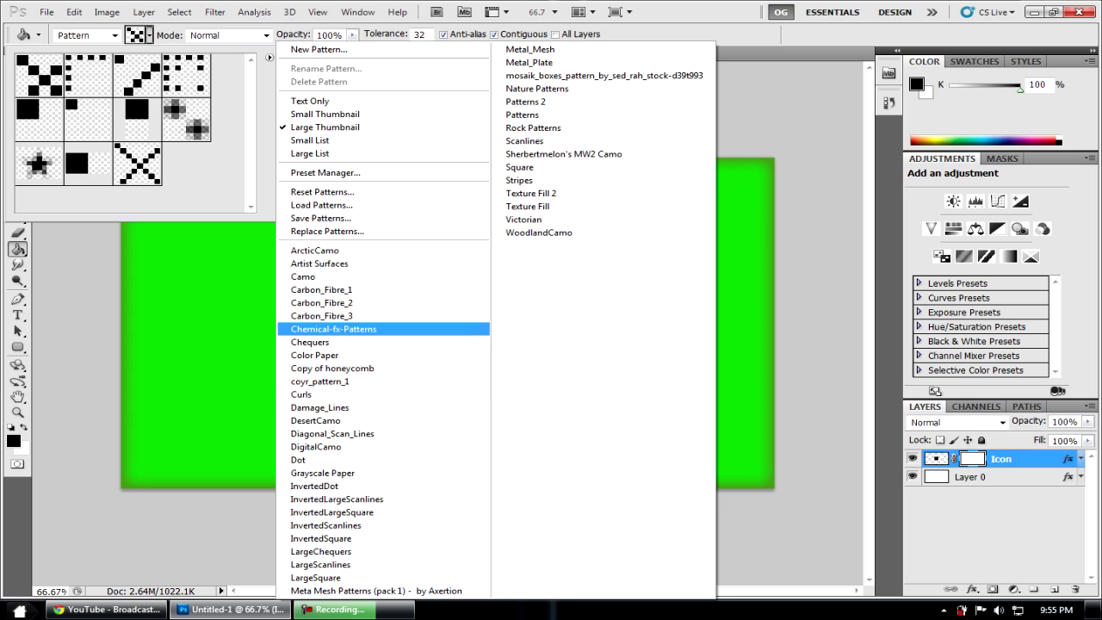
pyautogui.click(336, 329)
pyautogui.click(484, 236)
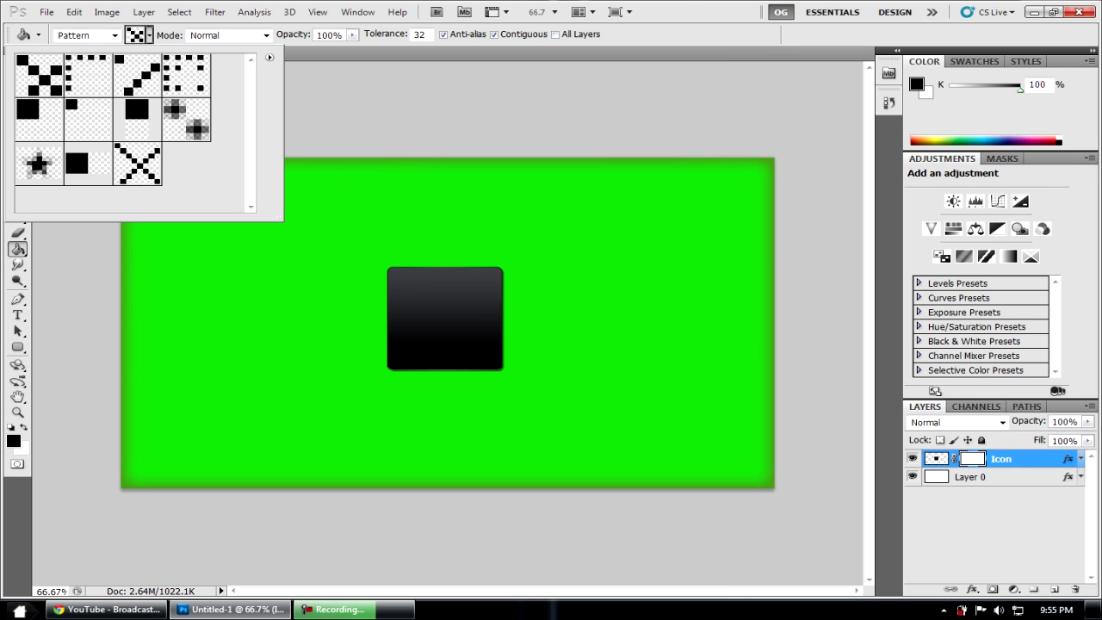
pyautogui.click(39, 76)
pyautogui.click(149, 35)
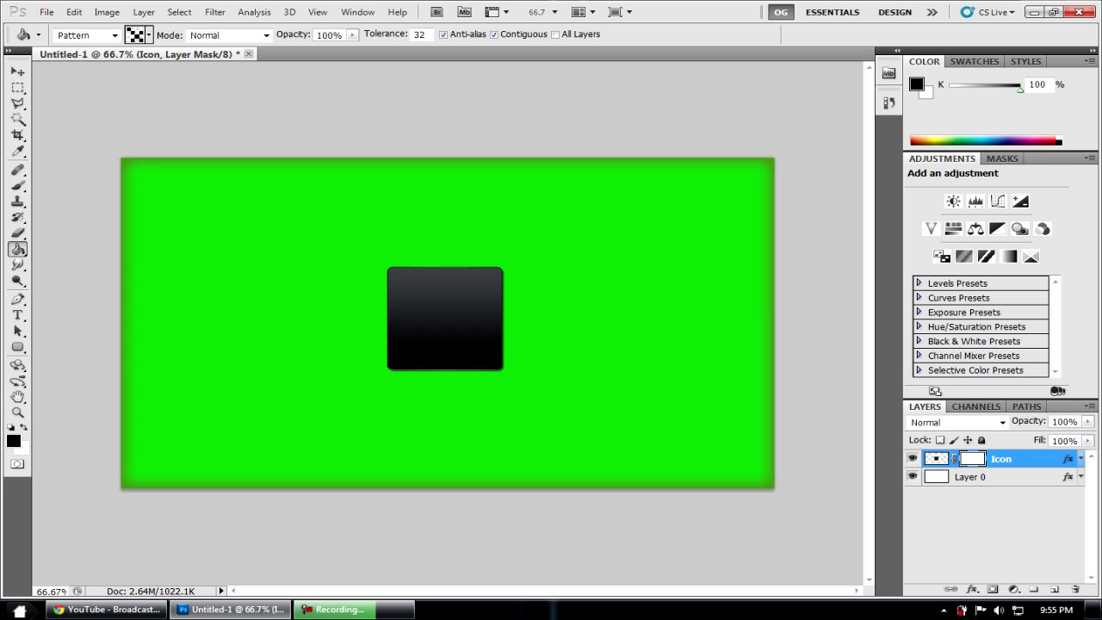
pyautogui.click(445, 319)
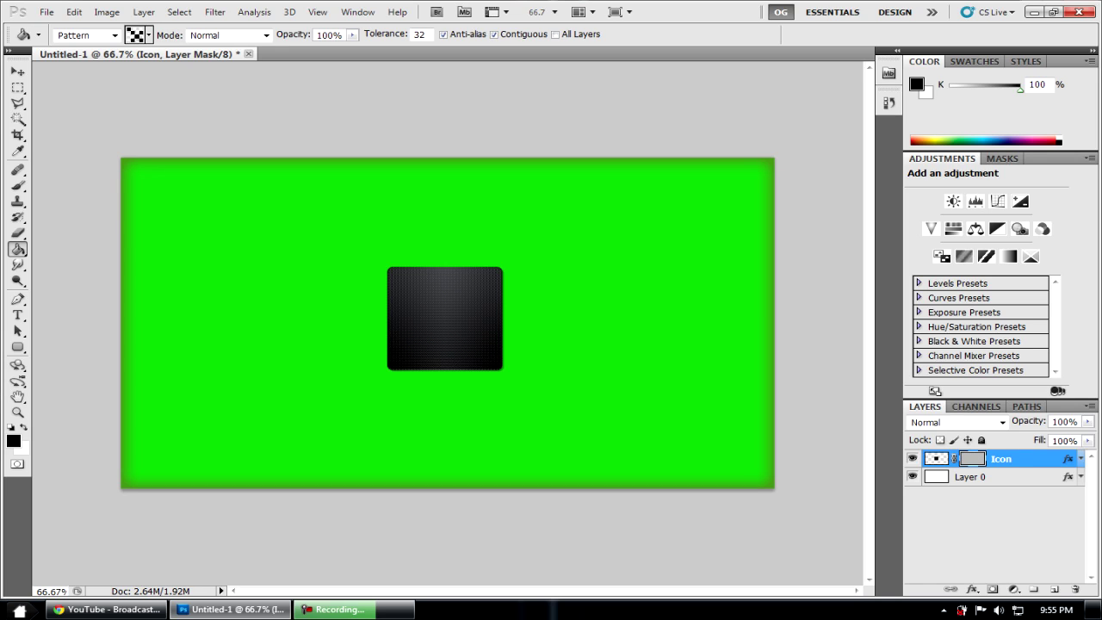
# Examine the icon's pattern texture up close, and return to the whole canvas fitted on screen with the Move tool
pyautogui.click(17, 413)
pyautogui.moveTo(394, 330); pyautogui.dragTo(517, 330)
pyautogui.rightClick(465, 344)
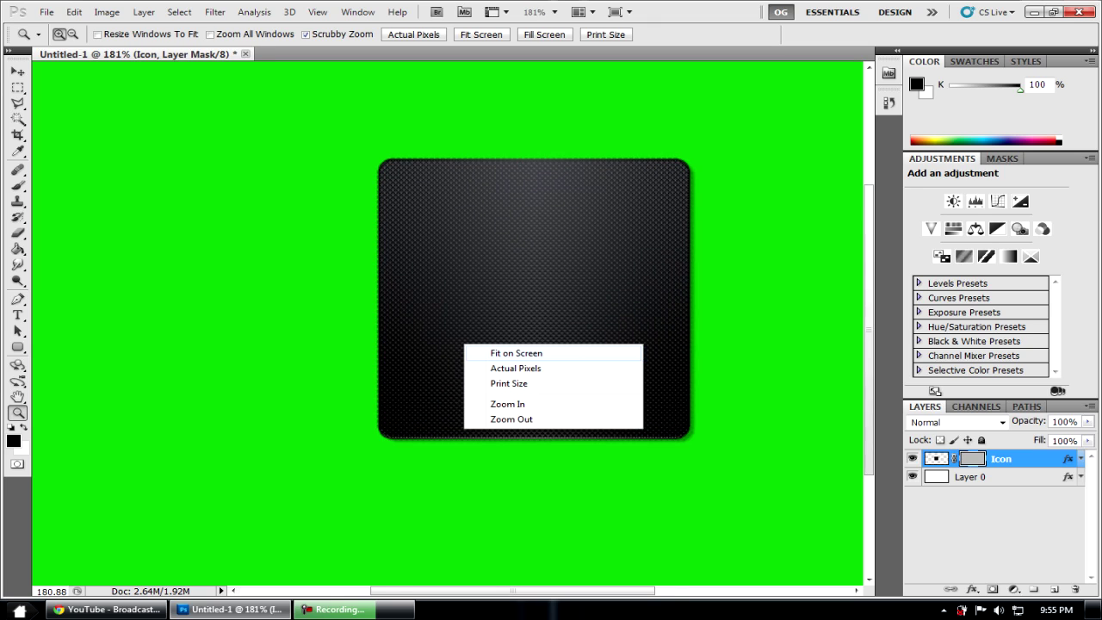
pyautogui.click(500, 355)
pyautogui.press('v')
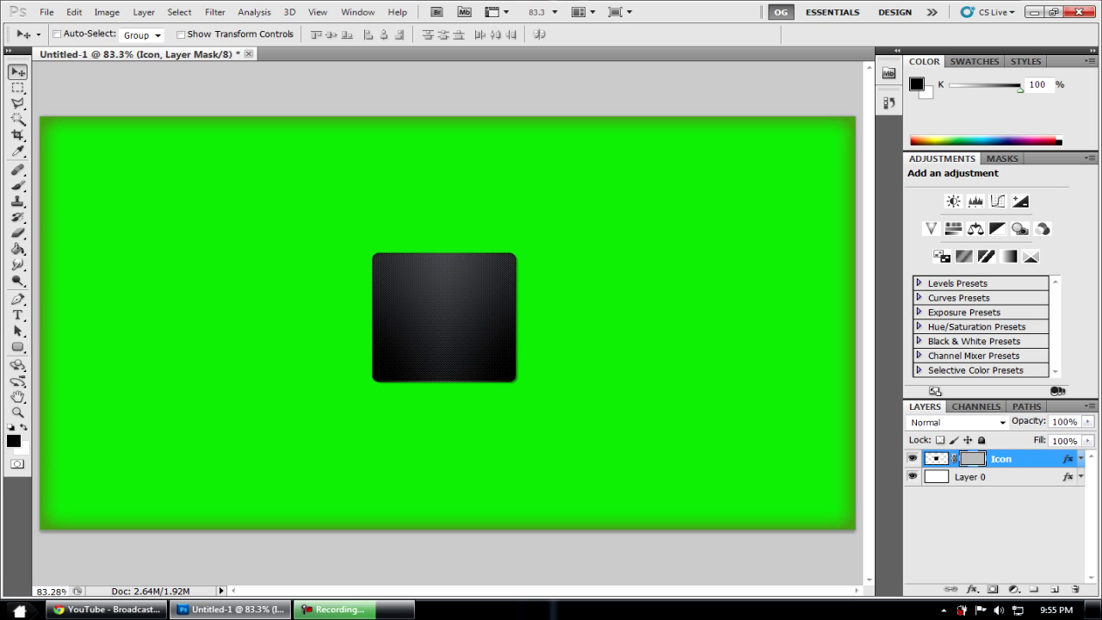
# Convert the Icon layer to a smart object and rasterize it, keeping the icon at about the canvas centre
pyautogui.moveTo(452, 280); pyautogui.dragTo(455, 298)
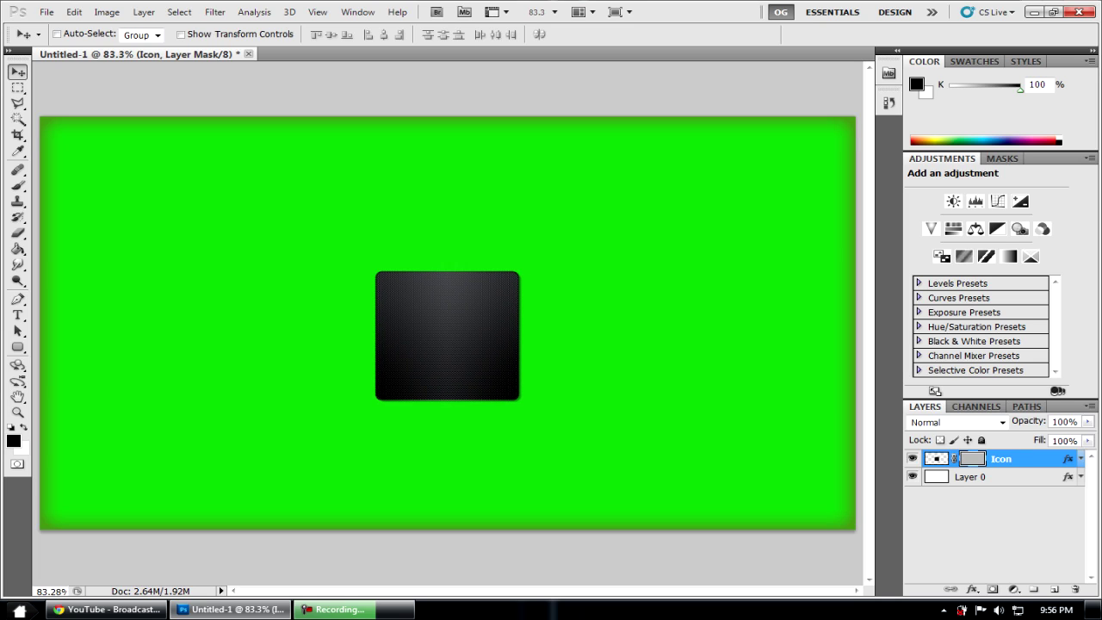
pyautogui.rightClick(1021, 456)
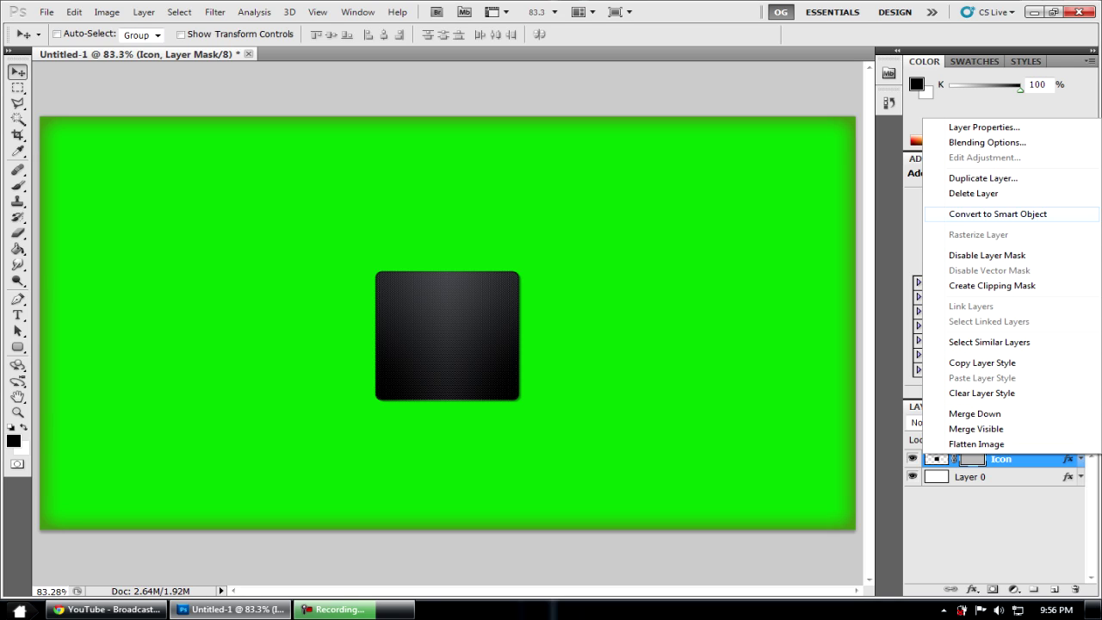
pyautogui.click(998, 214)
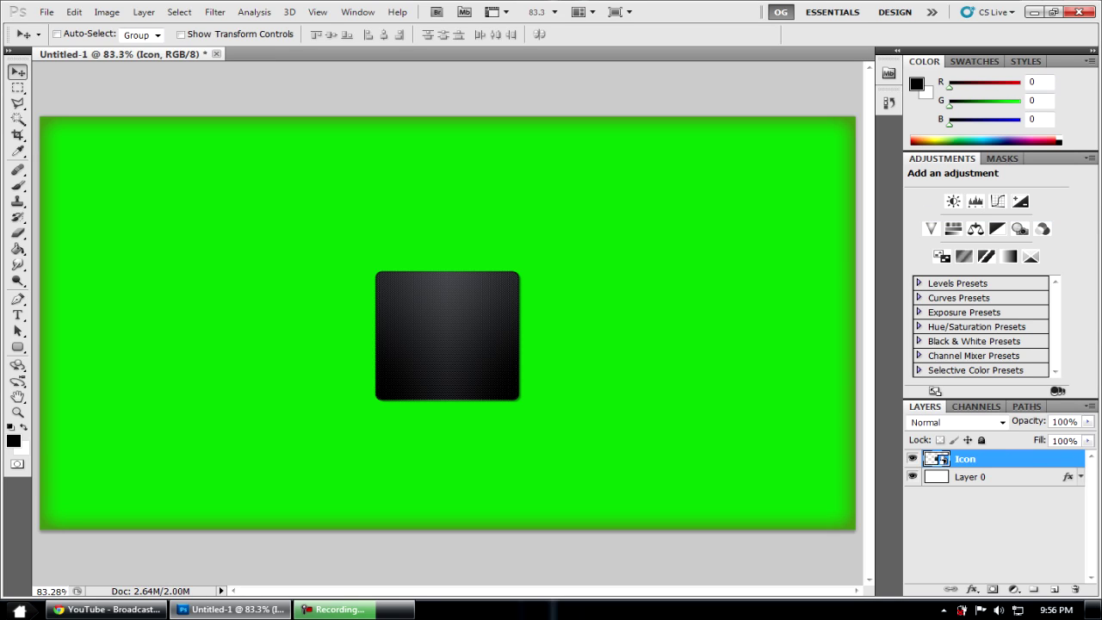
pyautogui.rightClick(1021, 460)
pyautogui.click(991, 240)
pyautogui.moveTo(447, 336); pyautogui.dragTo(440, 330)
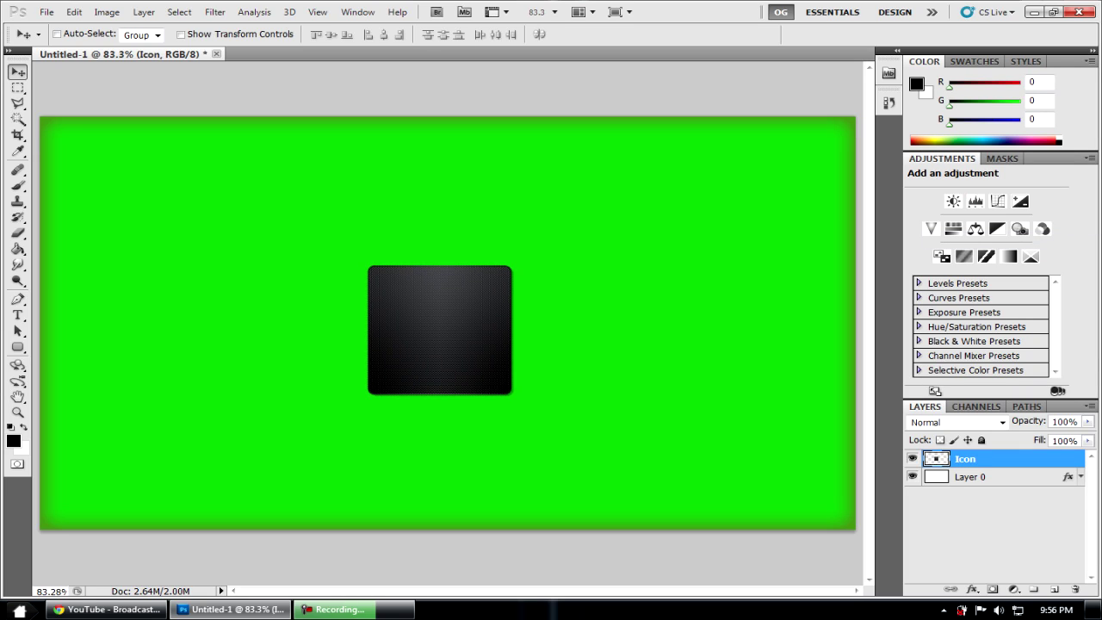
# Apply a linear black-to-white Gradient Overlay to the Icon layer with Overlay blend mode and 150% scale, and collapse its effects list
pyautogui.doubleClick(1018, 460)
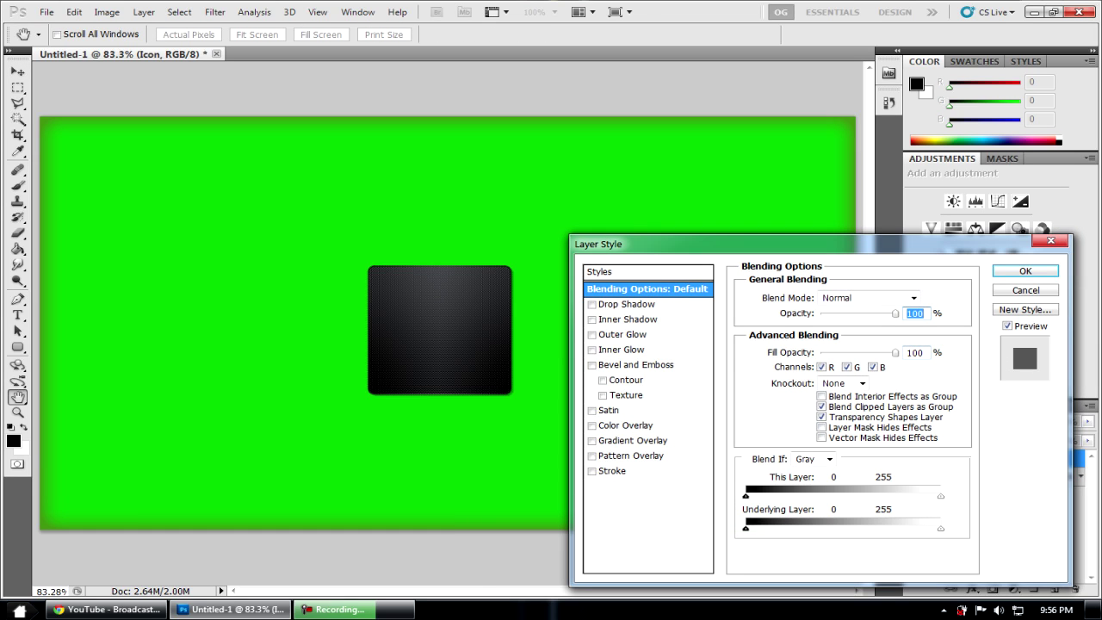
pyautogui.press('Return')
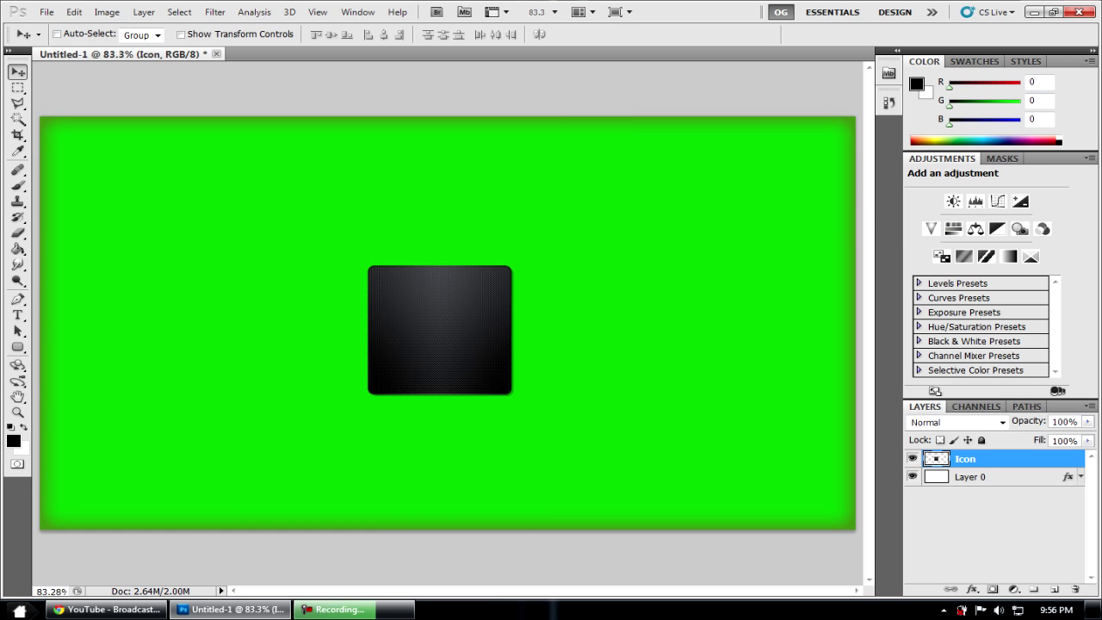
pyautogui.doubleClick(1018, 460)
pyautogui.click(592, 441)
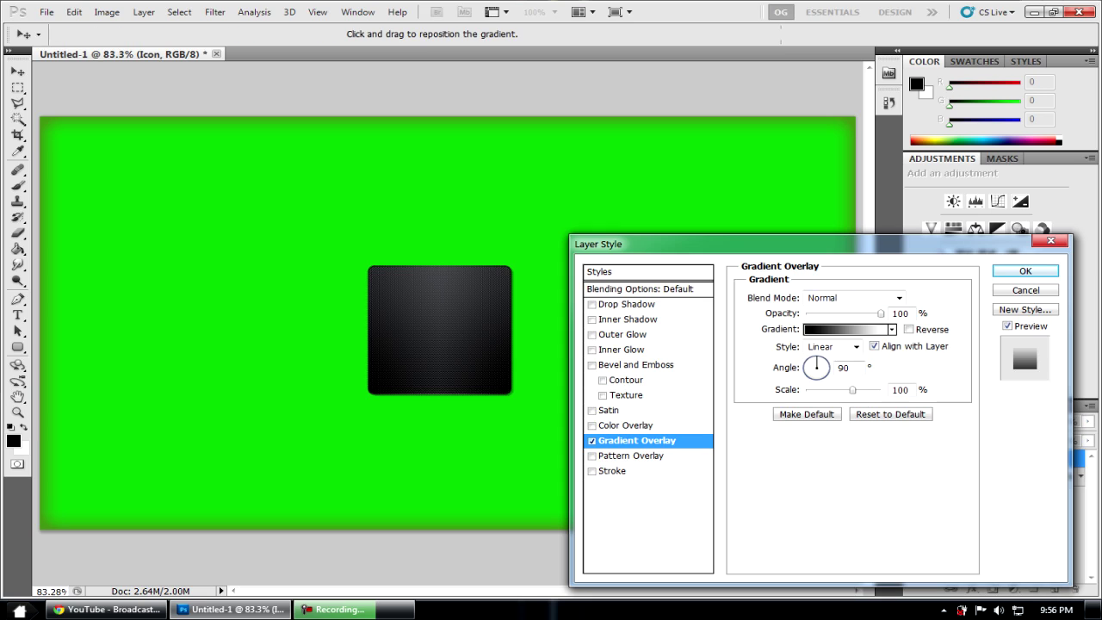
pyautogui.click(853, 297)
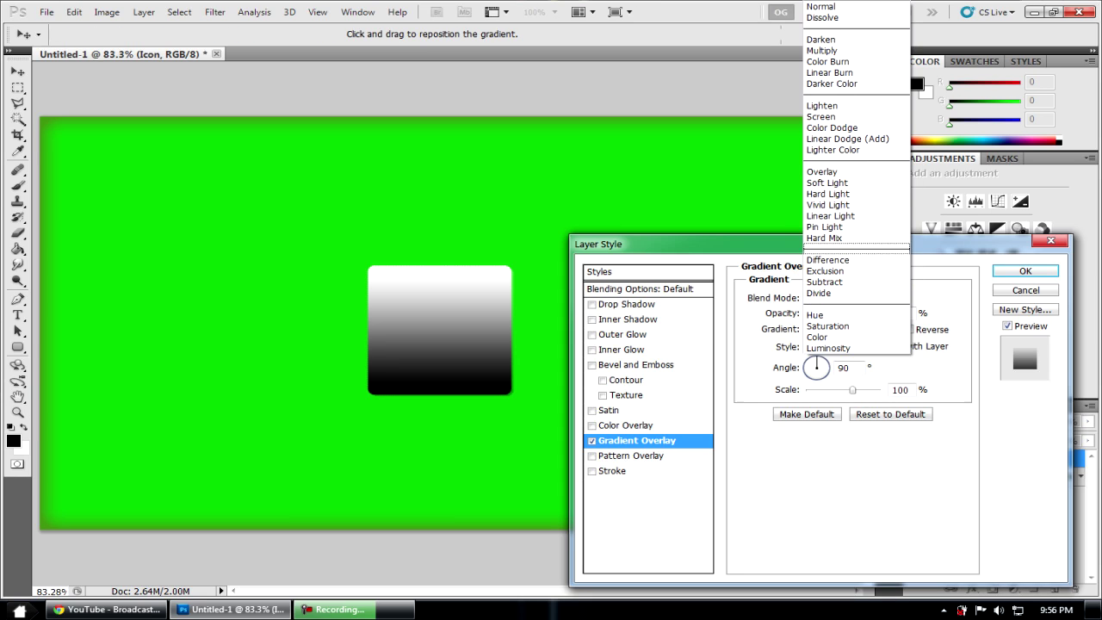
pyautogui.click(824, 172)
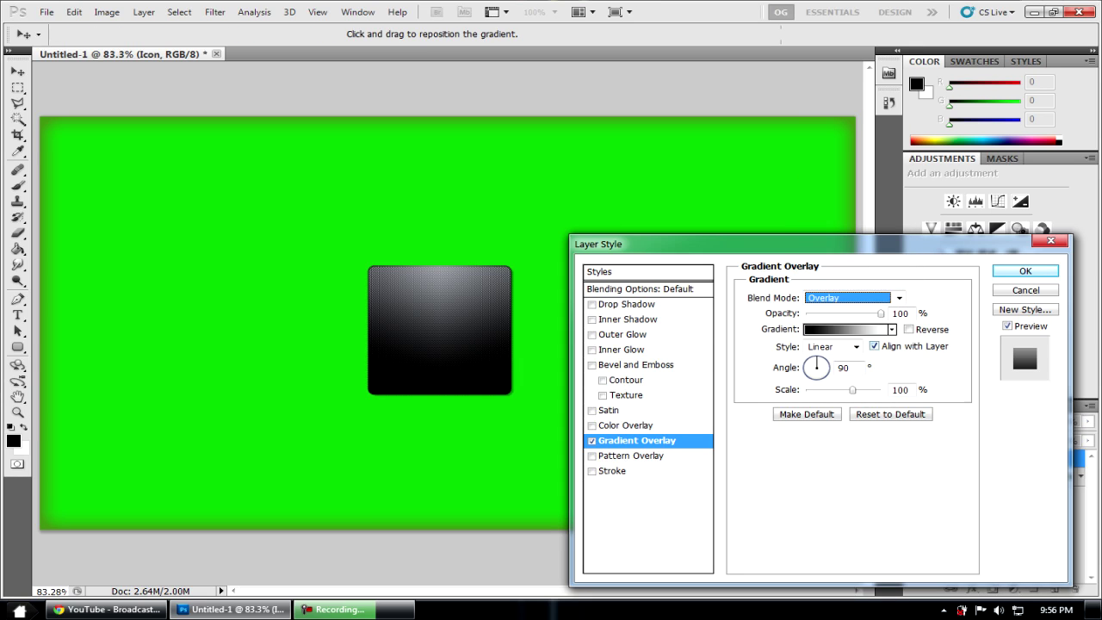
pyautogui.moveTo(853, 390); pyautogui.dragTo(881, 390)
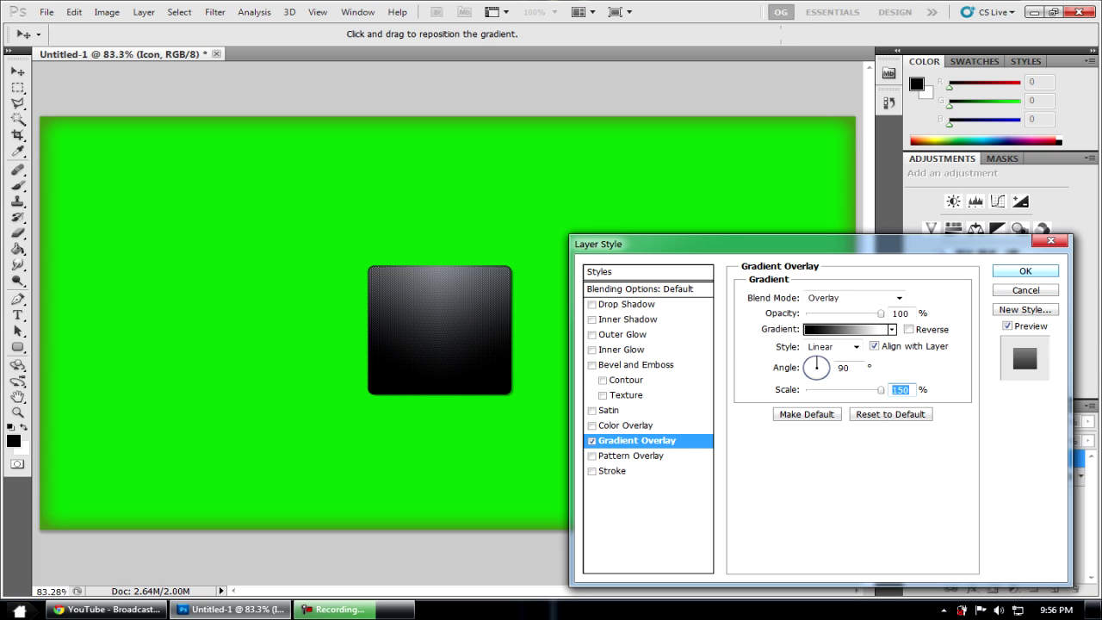
pyautogui.press('Return')
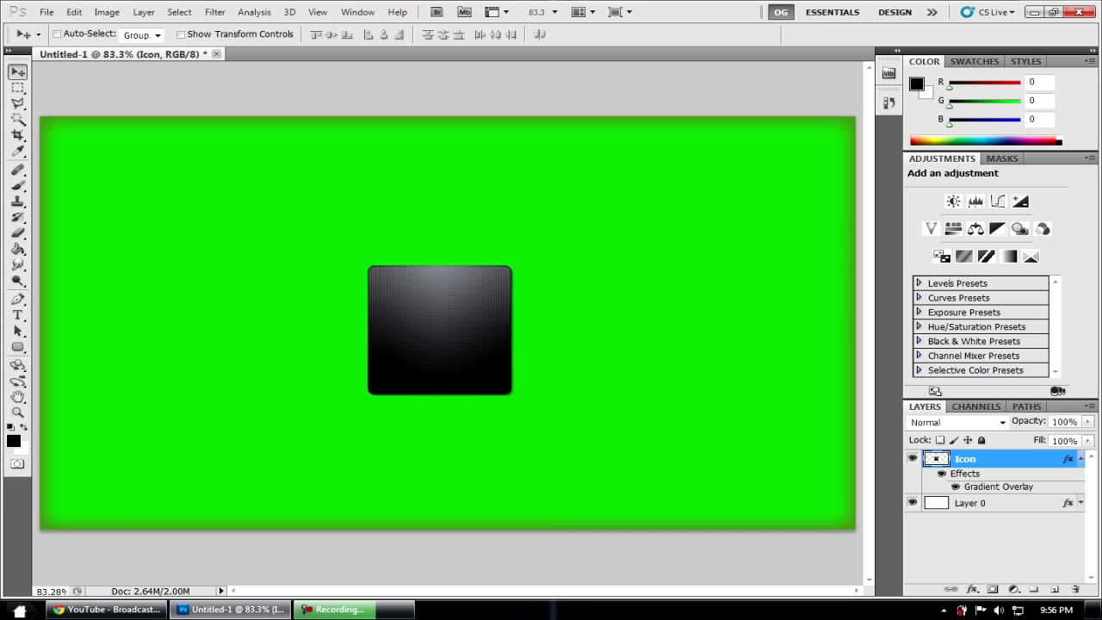
pyautogui.click(1082, 459)
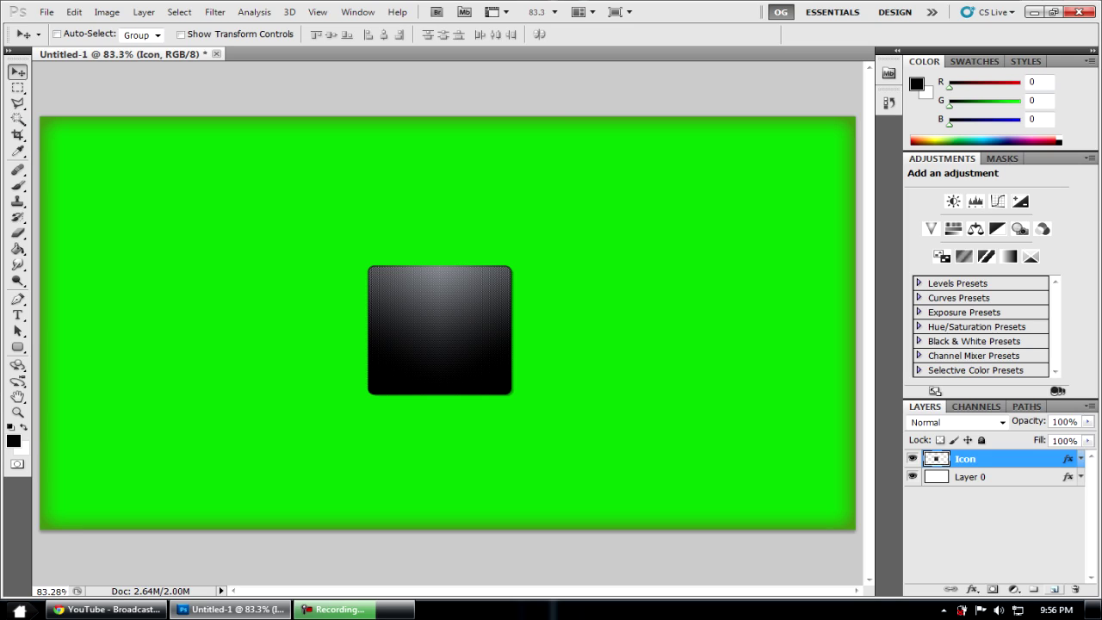
# Add a new layer above the Icon layer and activate the Pen tool
pyautogui.click(1055, 590)
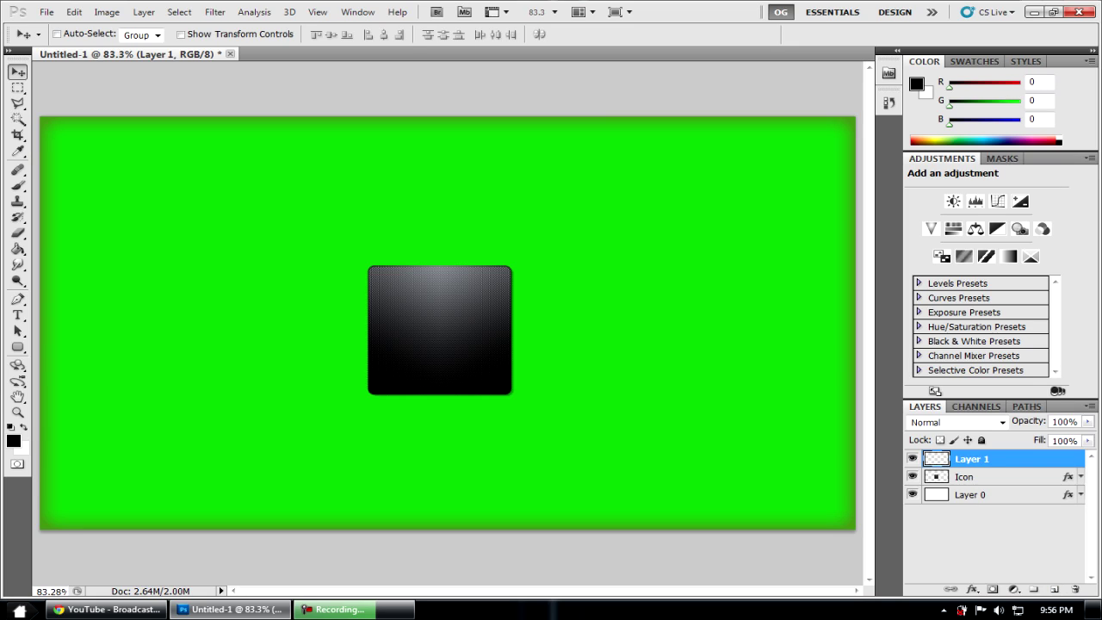
pyautogui.click(17, 299)
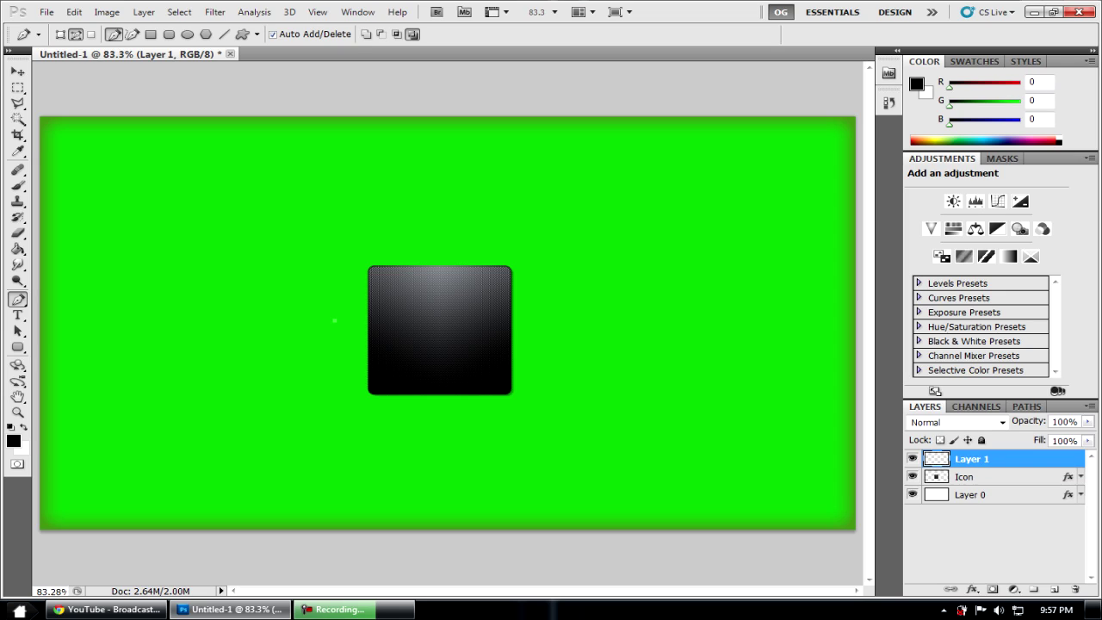
pyautogui.moveTo(437, 329); pyautogui.dragTo(447, 293)
pyautogui.moveTo(513, 341); pyautogui.dragTo(515, 365)
pyautogui.press('Escape')
pyautogui.moveTo(446, 329); pyautogui.dragTo(445, 410)
pyautogui.hotkey('ctrl', 'z')
pyautogui.moveTo(439, 337); pyautogui.dragTo(448, 315)
pyautogui.hotkey('ctrl', 'z')
pyautogui.moveTo(452, 328); pyautogui.dragTo(490, 266)
pyautogui.moveTo(520, 346); pyautogui.dragTo(518, 372)
pyautogui.hotkey('ctrl', 'z')
pyautogui.hotkey('ctrl', 'alt', 'z')
pyautogui.moveTo(437, 329); pyautogui.dragTo(421, 376)
pyautogui.moveTo(509, 324); pyautogui.dragTo(512, 322)
pyautogui.hotkey('ctrl', 'alt', 'z')
pyautogui.hotkey('ctrl', 'z')
pyautogui.hotkey('ctrl', 'z')
pyautogui.hotkey('ctrl', 'alt', 'z')
# Draw a closed Pen path whose lower edge waves across the icon's middle and whose remaining edges enclose the icon's upper half
pyautogui.moveTo(414, 328); pyautogui.dragTo(438, 358)
pyautogui.moveTo(496, 329); pyautogui.dragTo(510, 320)
pyautogui.click(315, 315)
pyautogui.click(333, 330)
# Turn the closed path into a new anti-aliased selection with a feather radius of 0 pixels
pyautogui.rightClick(415, 290)
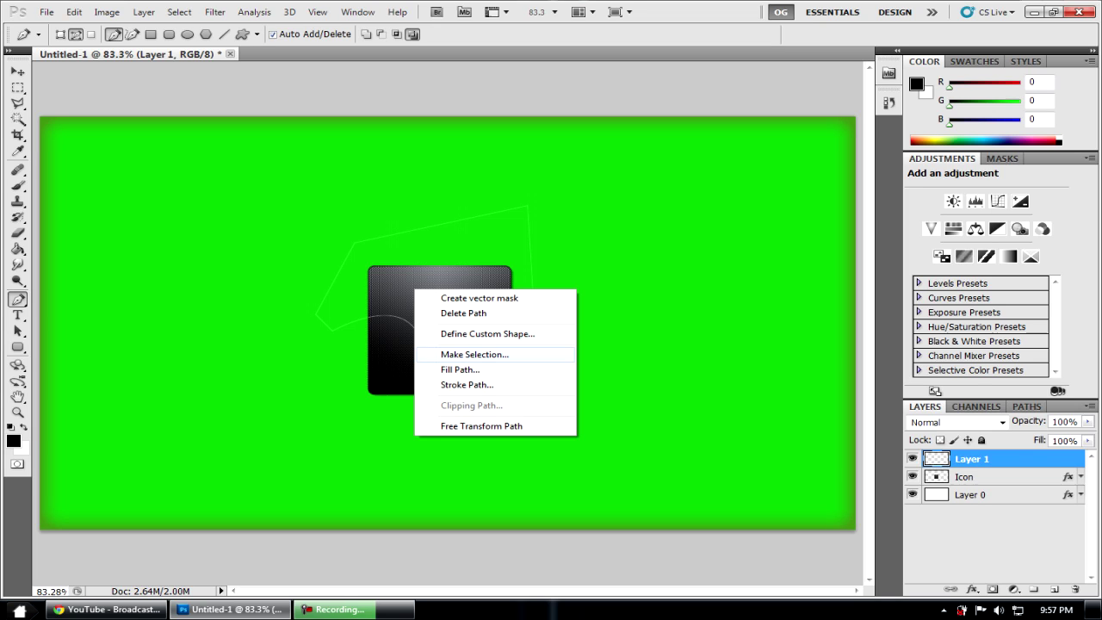
pyautogui.rightClick(396, 283)
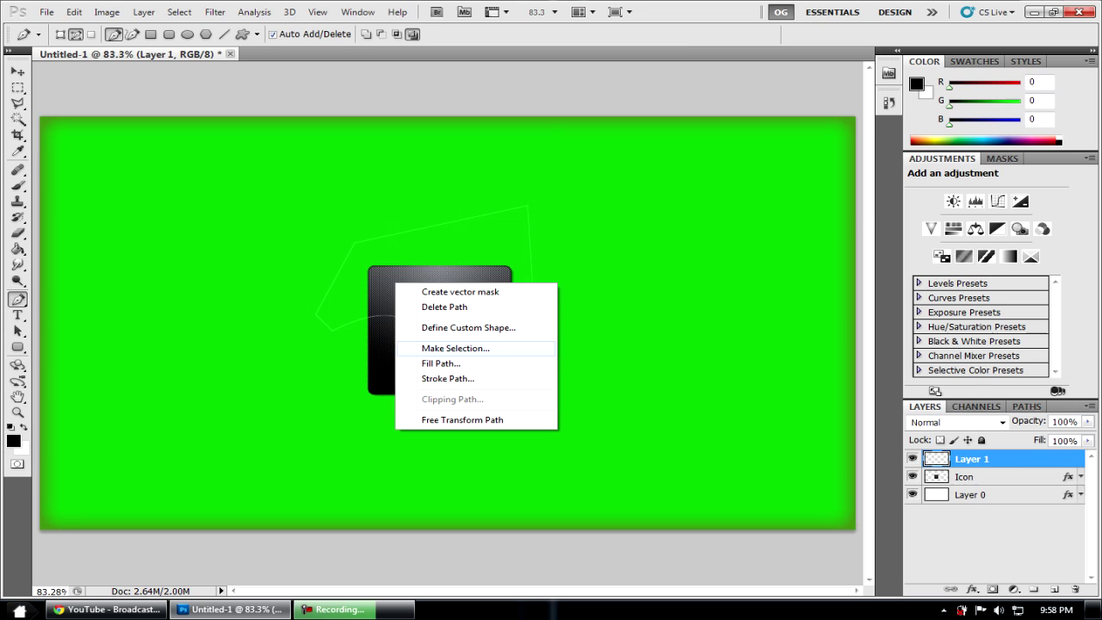
pyautogui.click(455, 348)
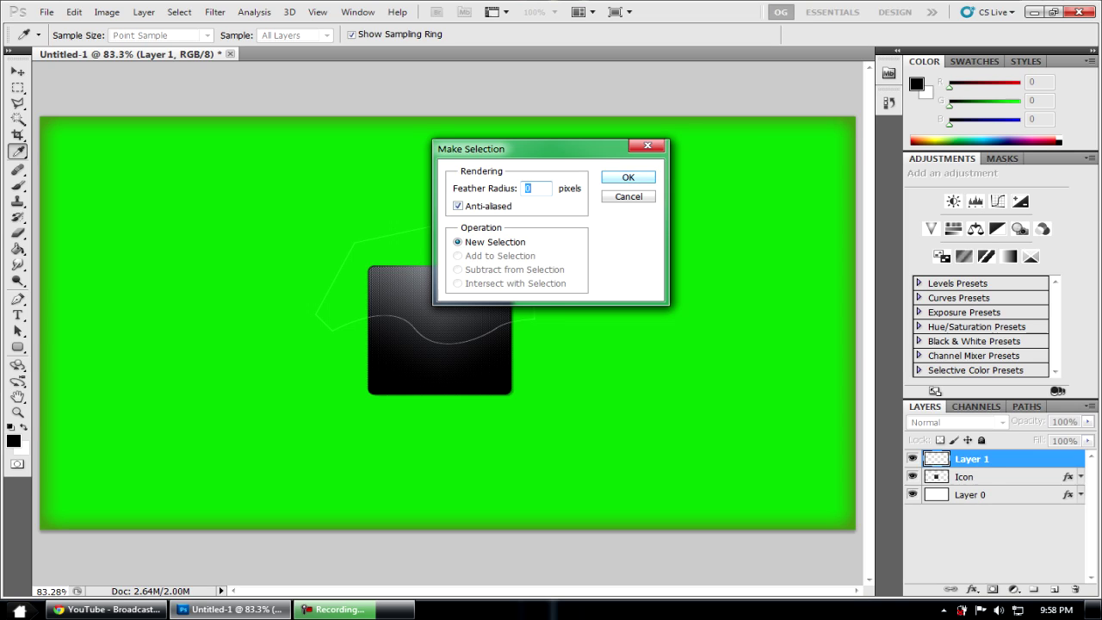
pyautogui.press('Return')
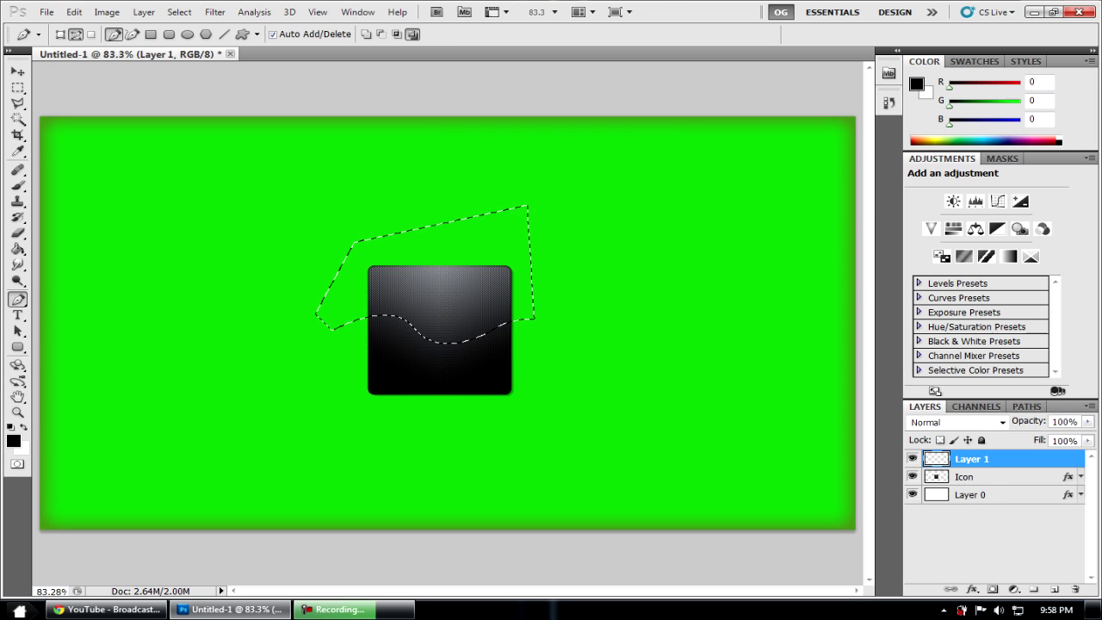
# Fill the wavy selection on Layer 1 with white at 100% opacity, deselect it, and return to the Move tool
pyautogui.click(74, 12)
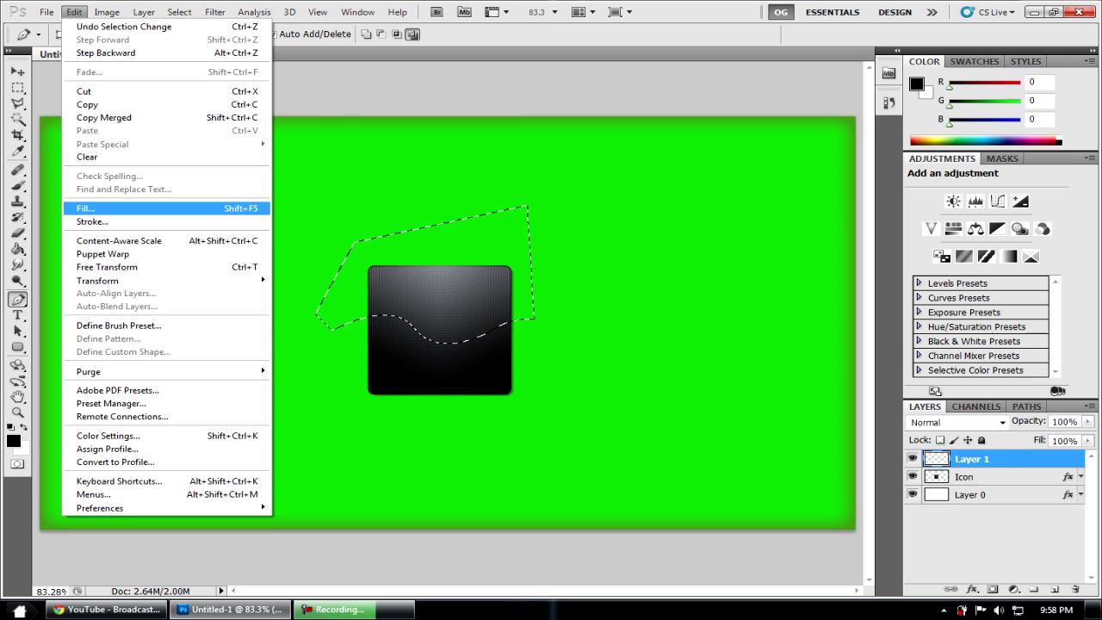
pyautogui.click(86, 209)
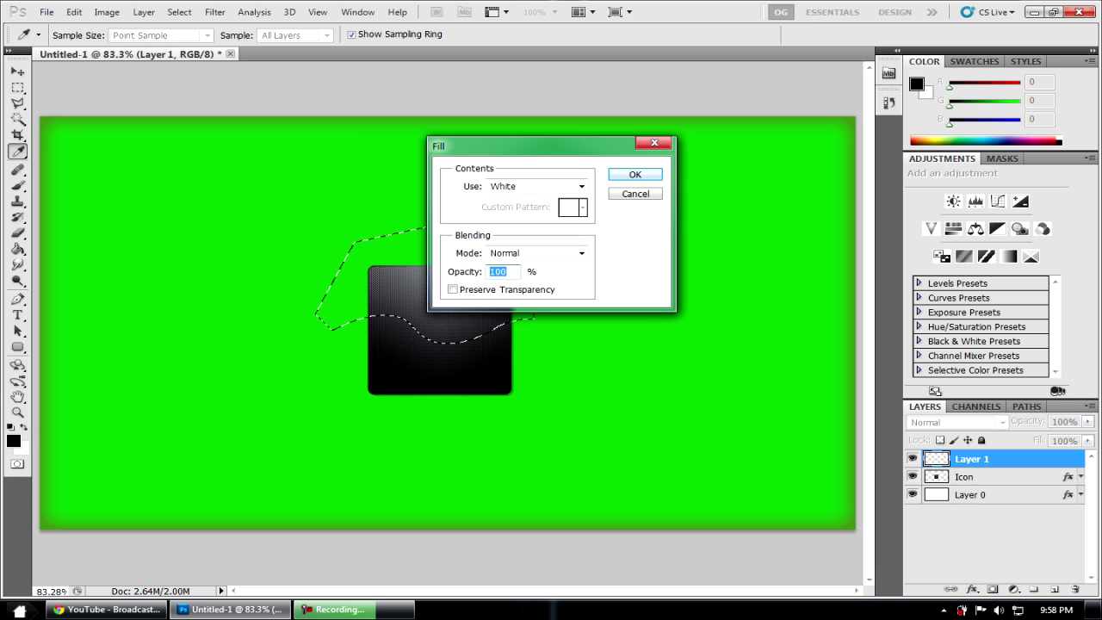
pyautogui.press('Return')
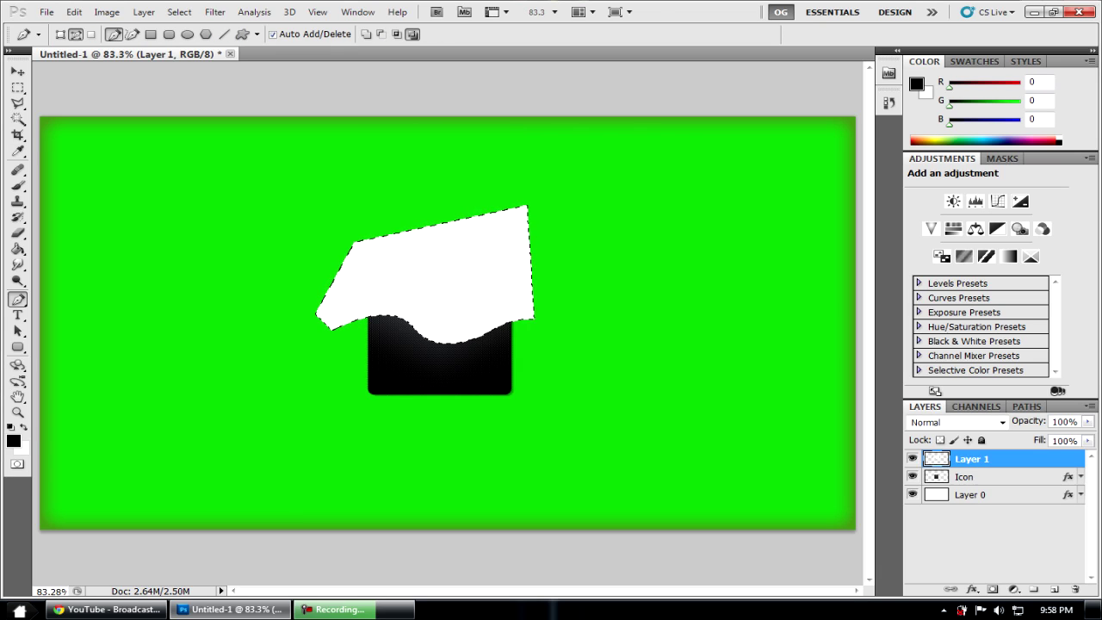
pyautogui.hotkey('ctrl', 'd')
pyautogui.press('v')
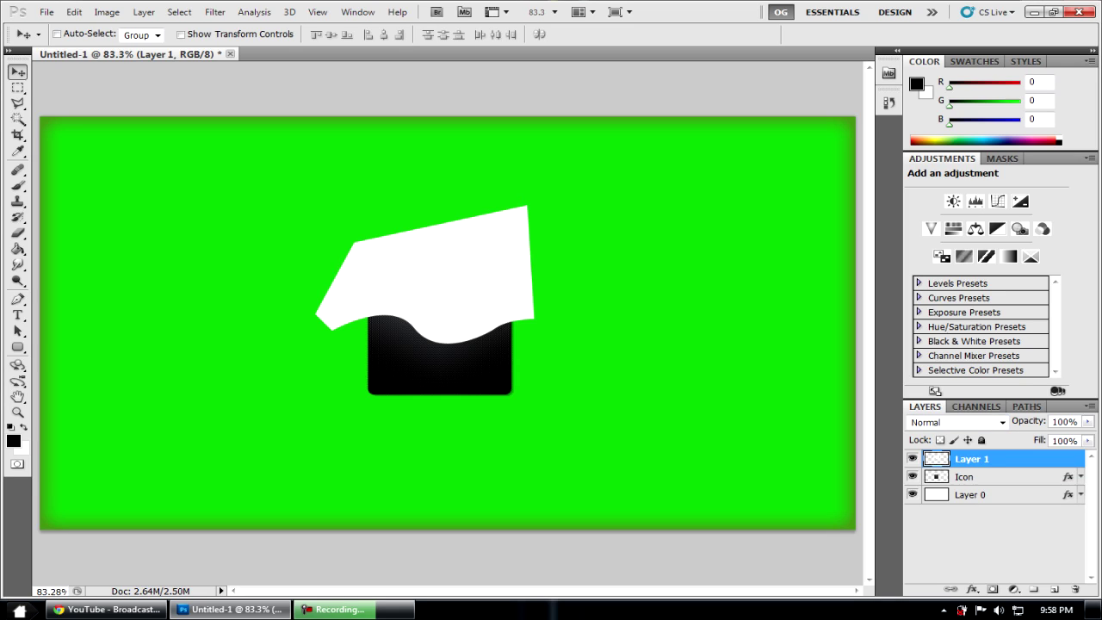
# Clip Layer 1 to the Icon layer and set Layer 1's opacity to 5%
pyautogui.rightClick(973, 459)
pyautogui.click(992, 286)
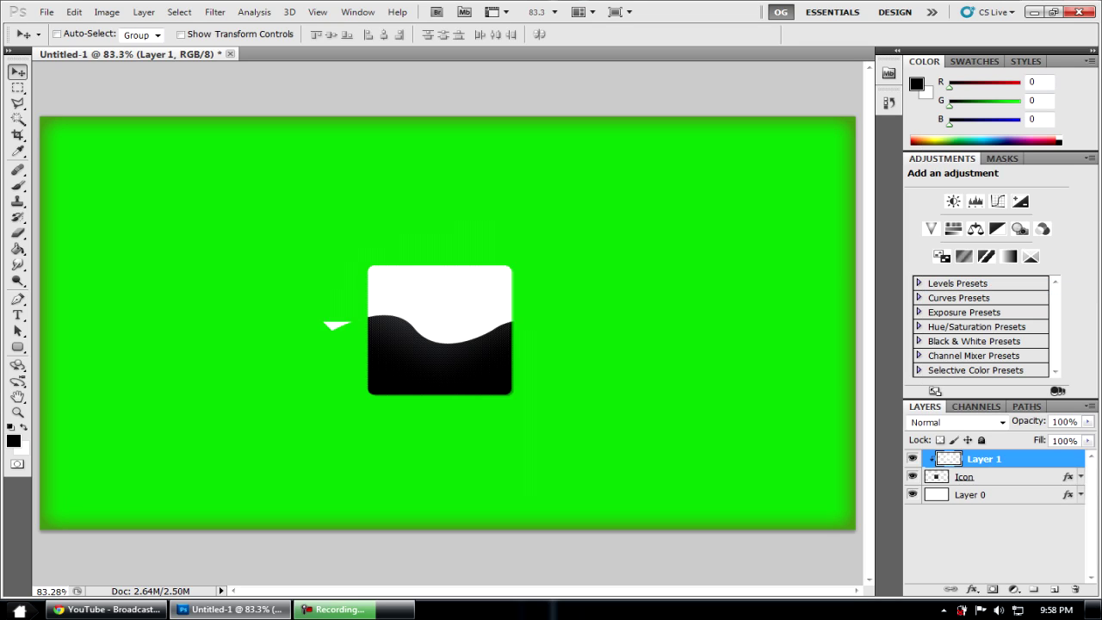
pyautogui.click(1066, 422)
pyautogui.write('5')
pyautogui.press('Return')
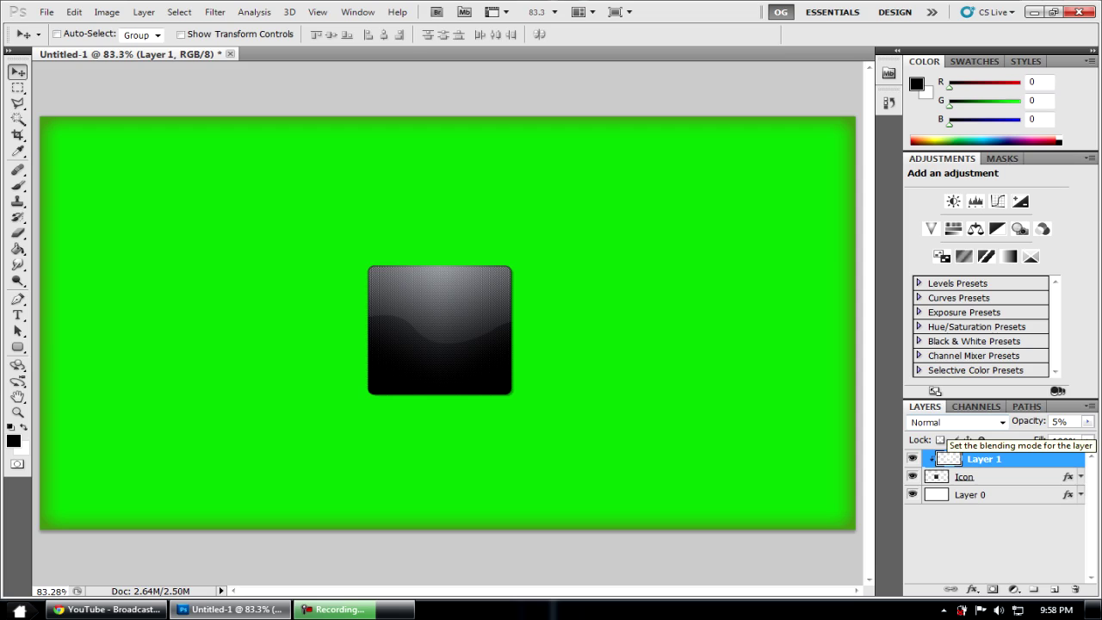
# Reposition the gloss shape on Layer 1 over the icon and widen it to 118.50% with Free Transform
pyautogui.moveTo(431, 331); pyautogui.dragTo(472, 323)
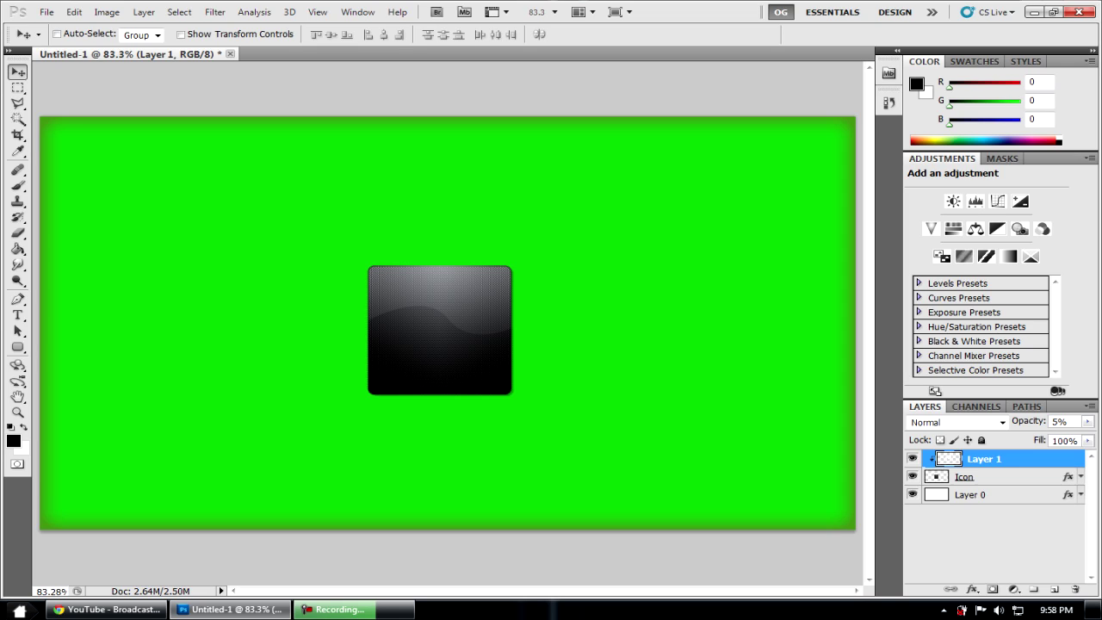
pyautogui.hotkey('ctrl', 't')
pyautogui.moveTo(568, 265); pyautogui.dragTo(609, 265)
pyautogui.moveTo(534, 284); pyautogui.dragTo(496, 285)
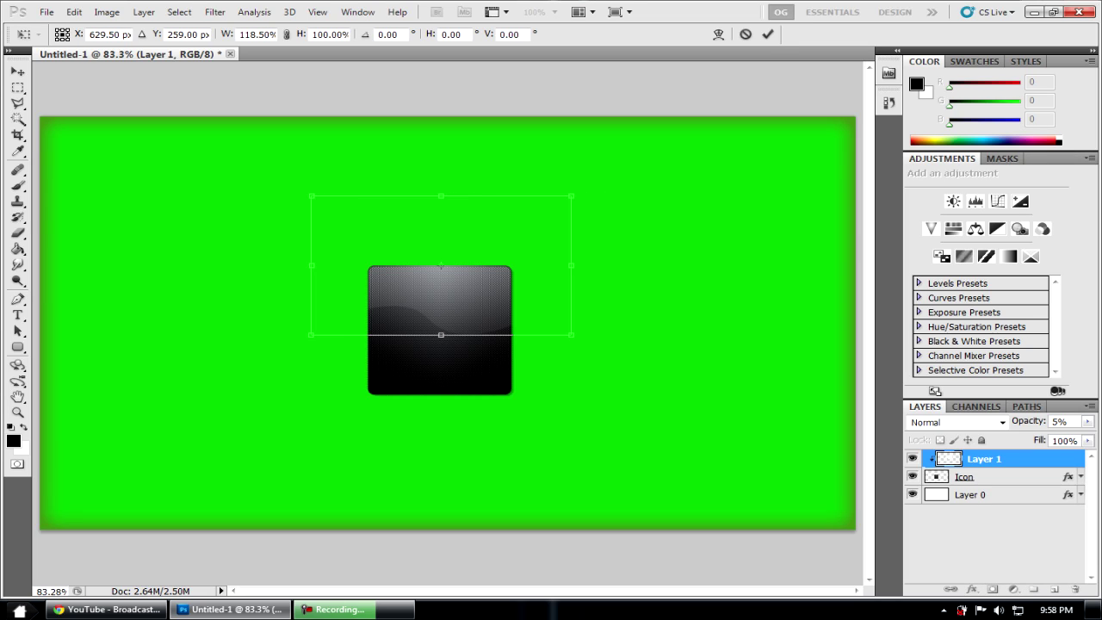
pyautogui.press('Return')
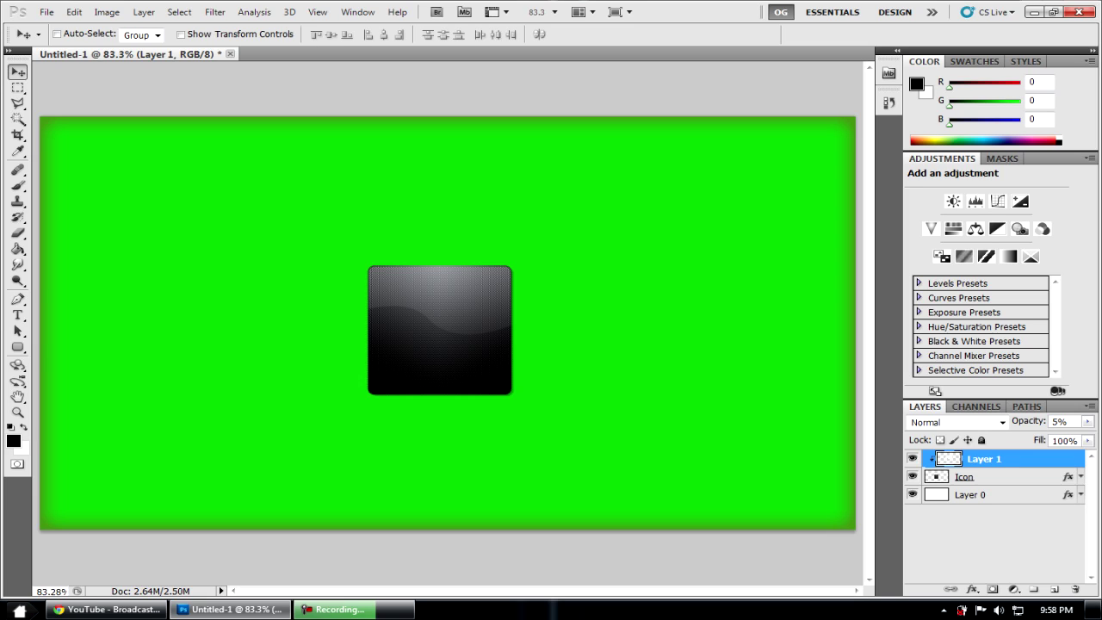
# Rotate the gloss shape on Layer 1 by about -7.5° with Free Transform
pyautogui.hotkey('ctrl', 't')
pyautogui.moveTo(590, 265); pyautogui.dragTo(589, 245)
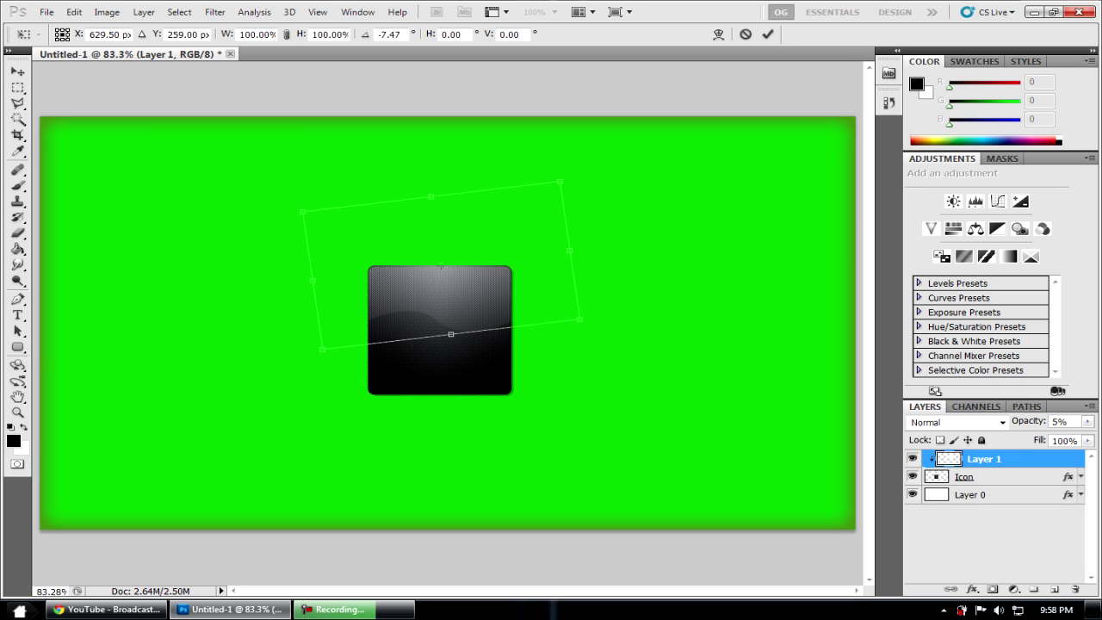
pyautogui.press('Return')
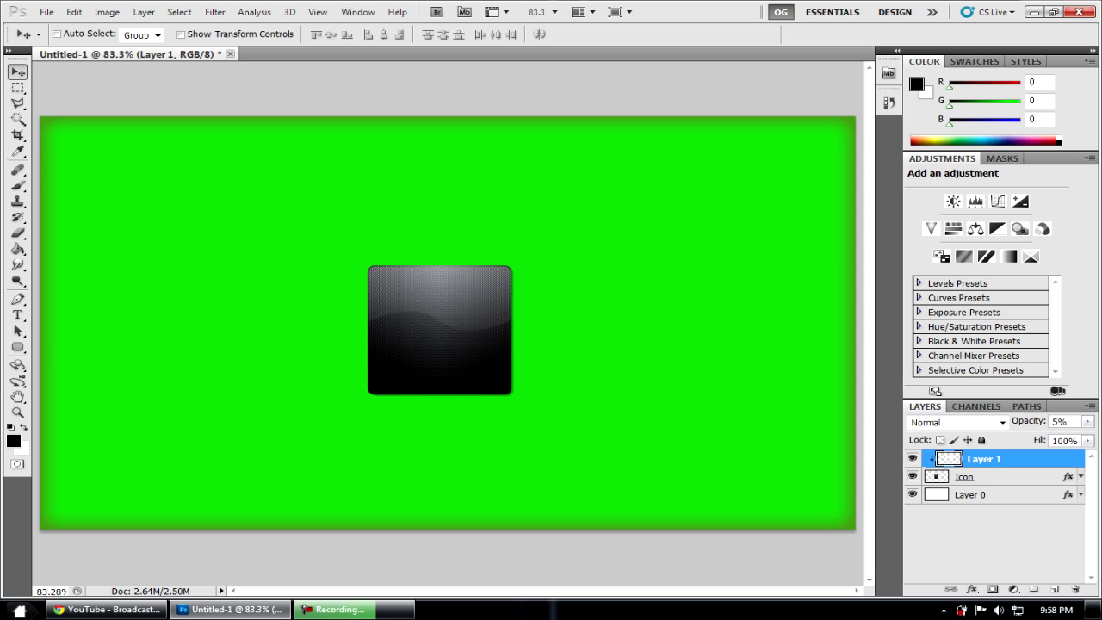
# Nudge the gloss shape about 10 px upward so its wave crosses the icon slightly above the middle
pyautogui.hotkey('shift', 'Down')
pyautogui.hotkey('shift', 'Up')
pyautogui.hotkey('shift', 'Up')
pyautogui.hotkey('shift', 'Right')
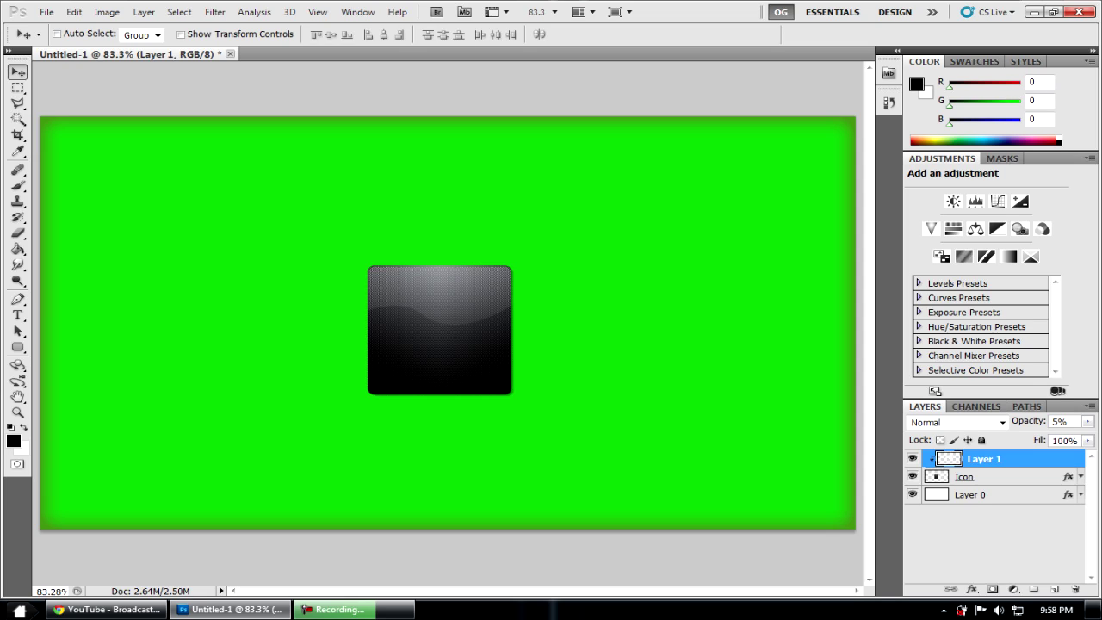
pyautogui.hotkey('shift', 'Left')
pyautogui.hotkey('shift', 'Right')
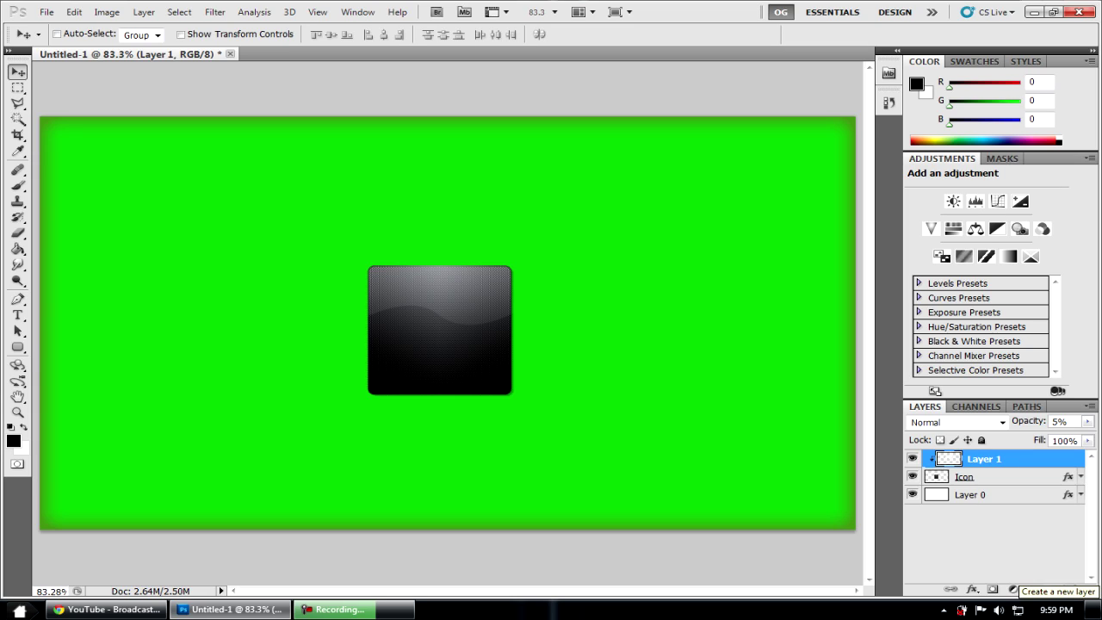
# Add a new layer above Layer 1 and make a thin rectangular marquee selection spanning the icon's width near its lower edge
pyautogui.click(1055, 590)
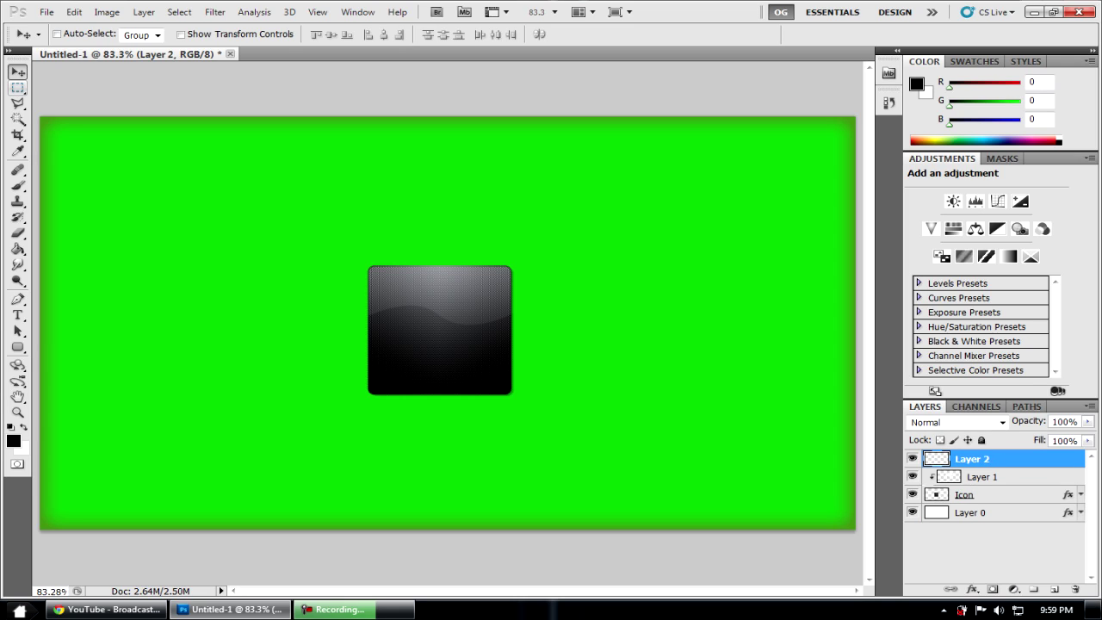
pyautogui.click(17, 87)
pyautogui.rightClick(17, 88)
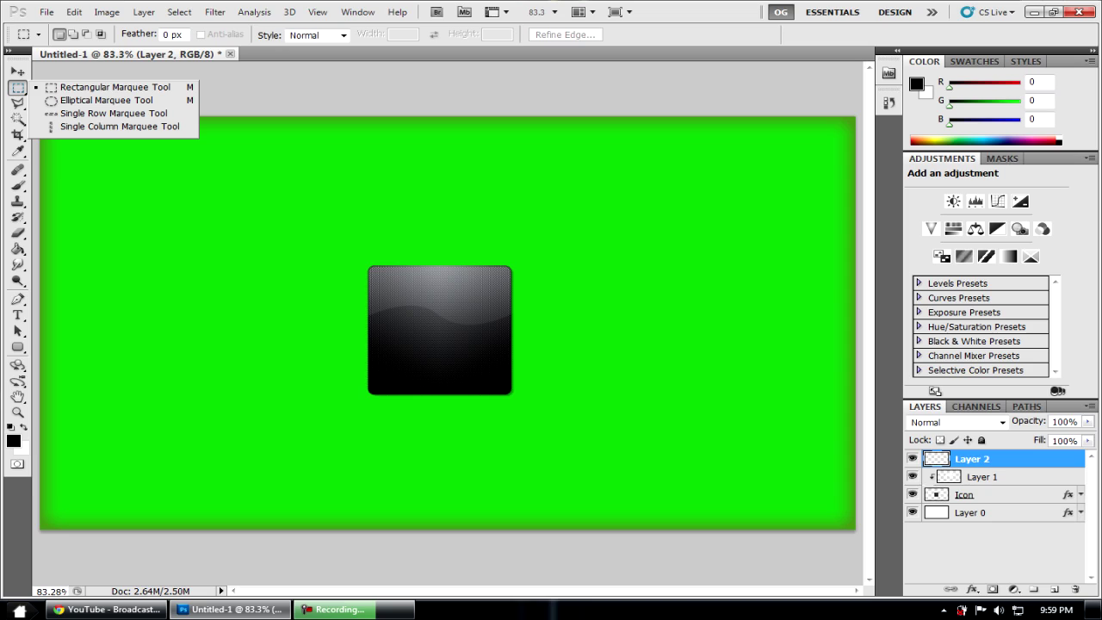
pyautogui.click(114, 88)
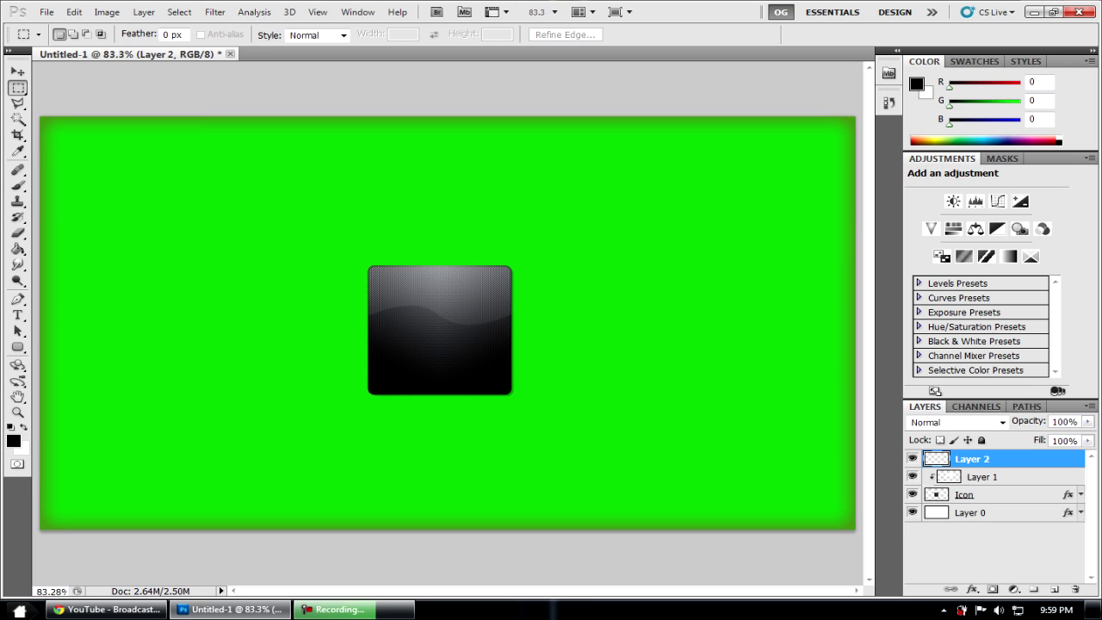
pyautogui.moveTo(356, 364); pyautogui.dragTo(526, 381)
pyautogui.hotkey('ctrl', 'd')
pyautogui.hotkey('ctrl', 'z')
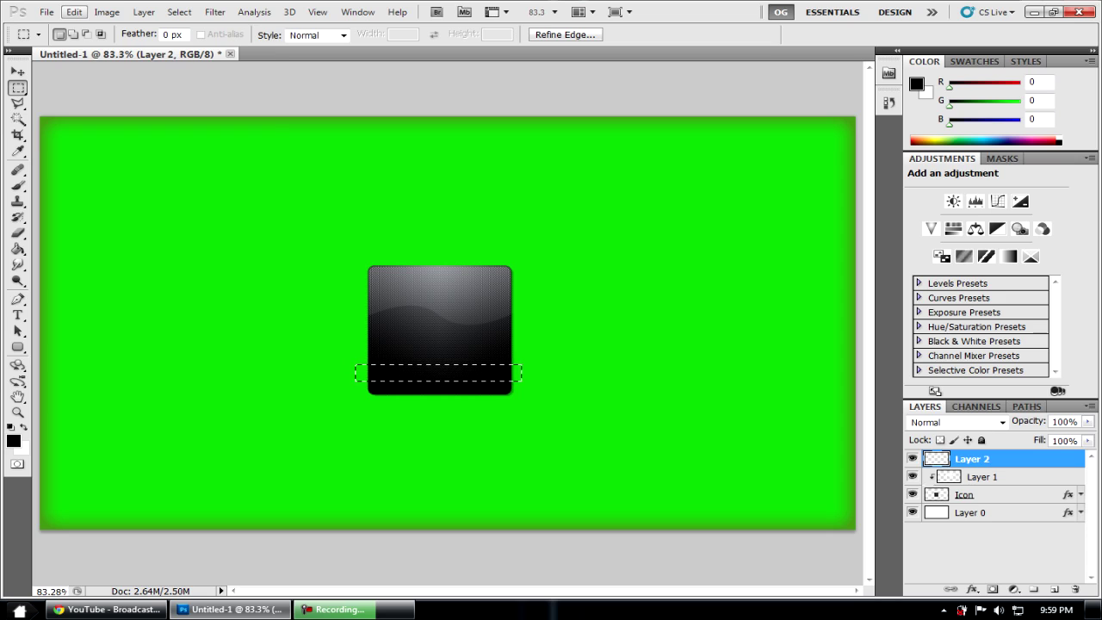
# Fill the thin rectangular selection on Layer 2 with black and remove the selection
pyautogui.click(74, 12)
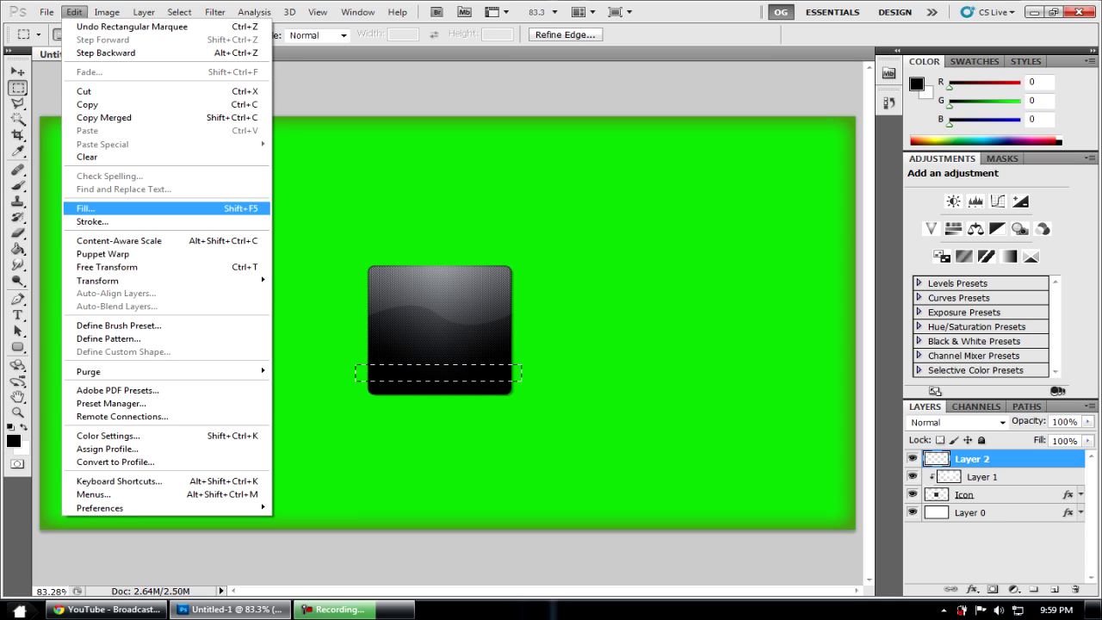
pyautogui.click(84, 207)
pyautogui.click(534, 186)
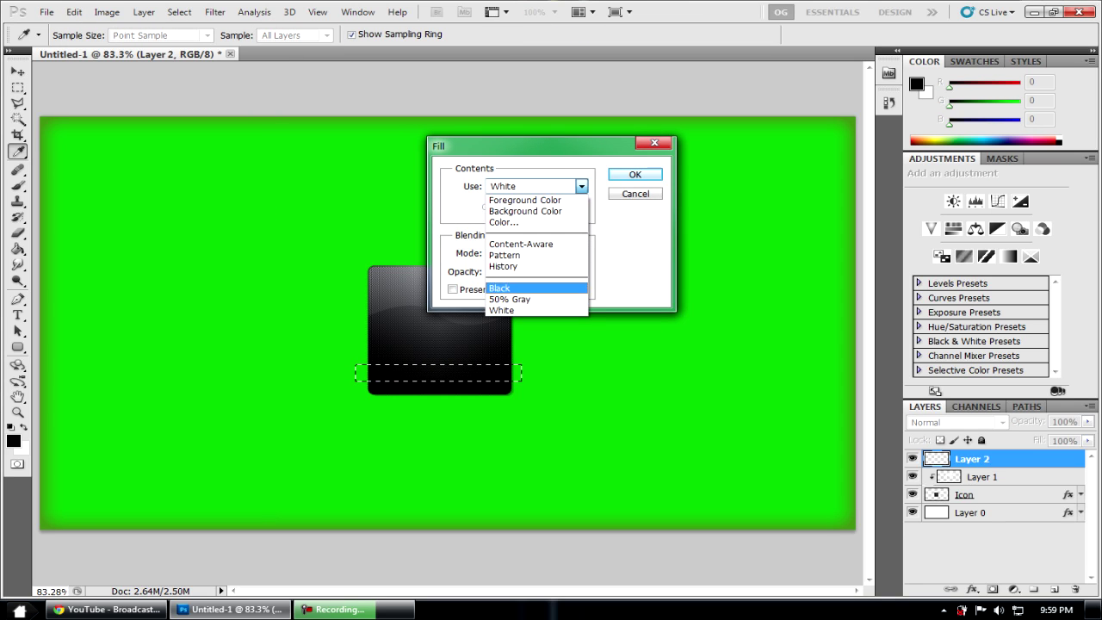
pyautogui.click(500, 288)
pyautogui.click(635, 174)
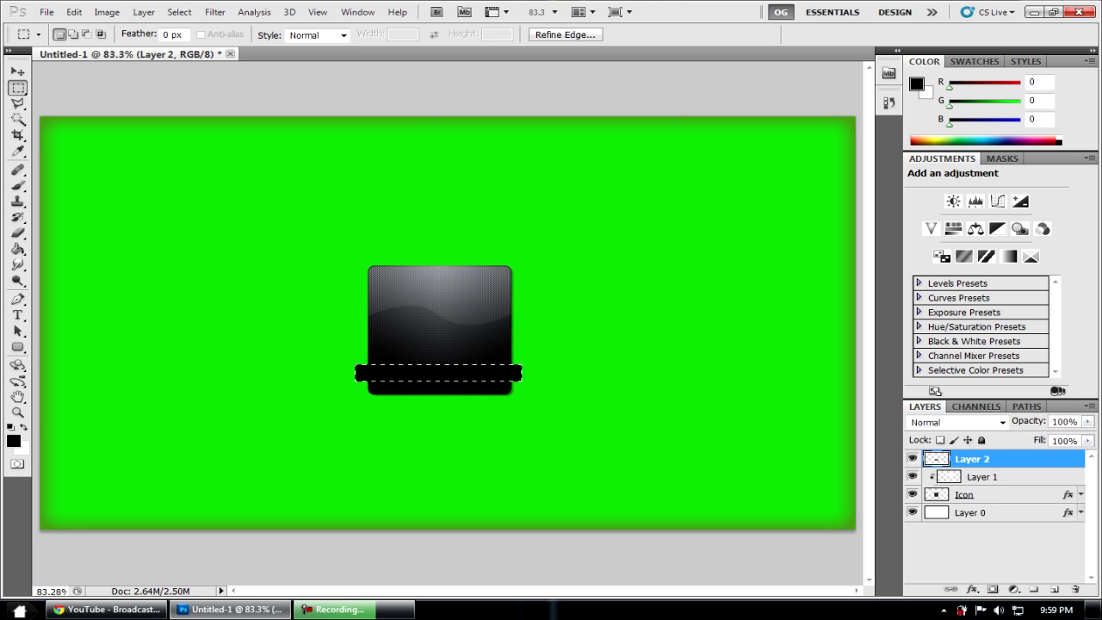
pyautogui.hotkey('ctrl', 'd')
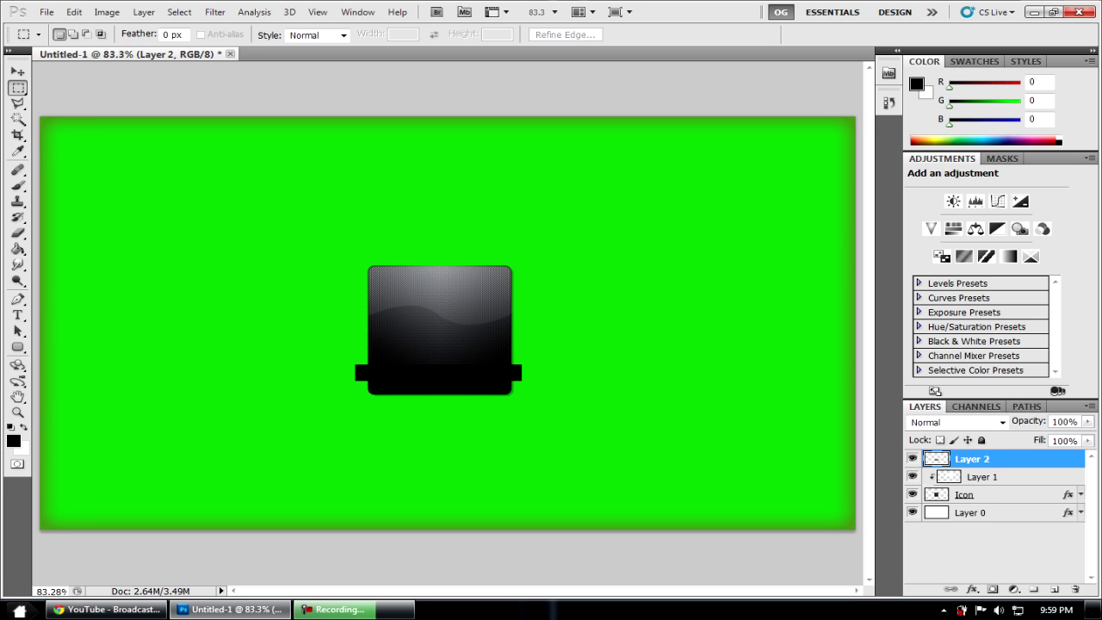
# Draw a small triangular Pen path between the black band's upper-left corner and the icon's edge, and make it a selection with 0 px feather
pyautogui.press('z')
pyautogui.moveTo(395, 362); pyautogui.dragTo(495, 363)
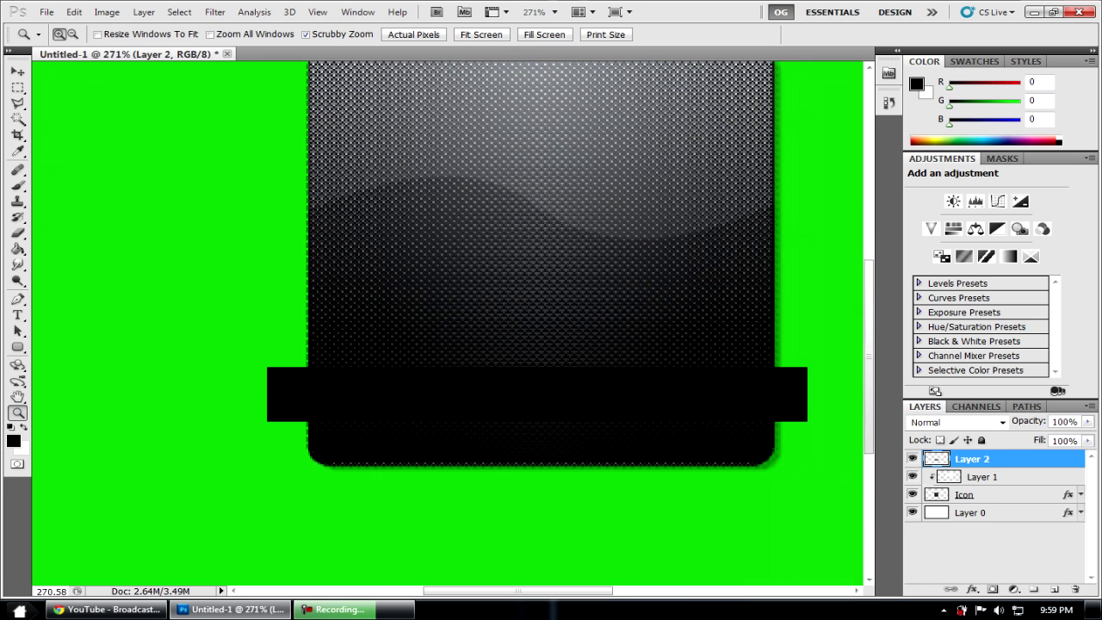
pyautogui.press('p')
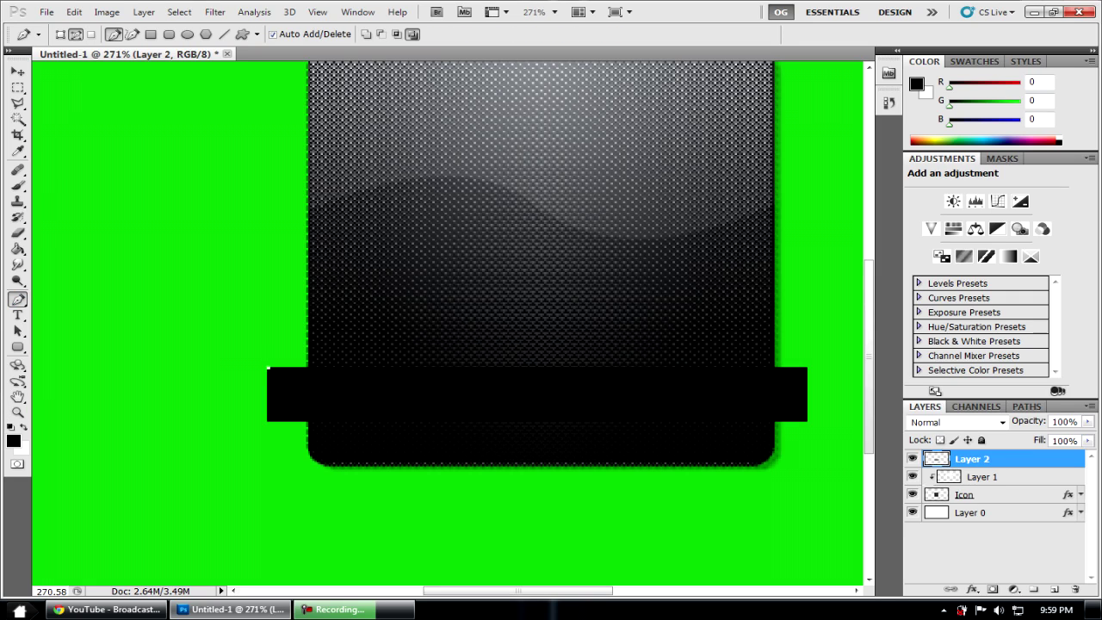
pyautogui.click(322, 344)
pyautogui.click(330, 366)
pyautogui.rightClick(334, 359)
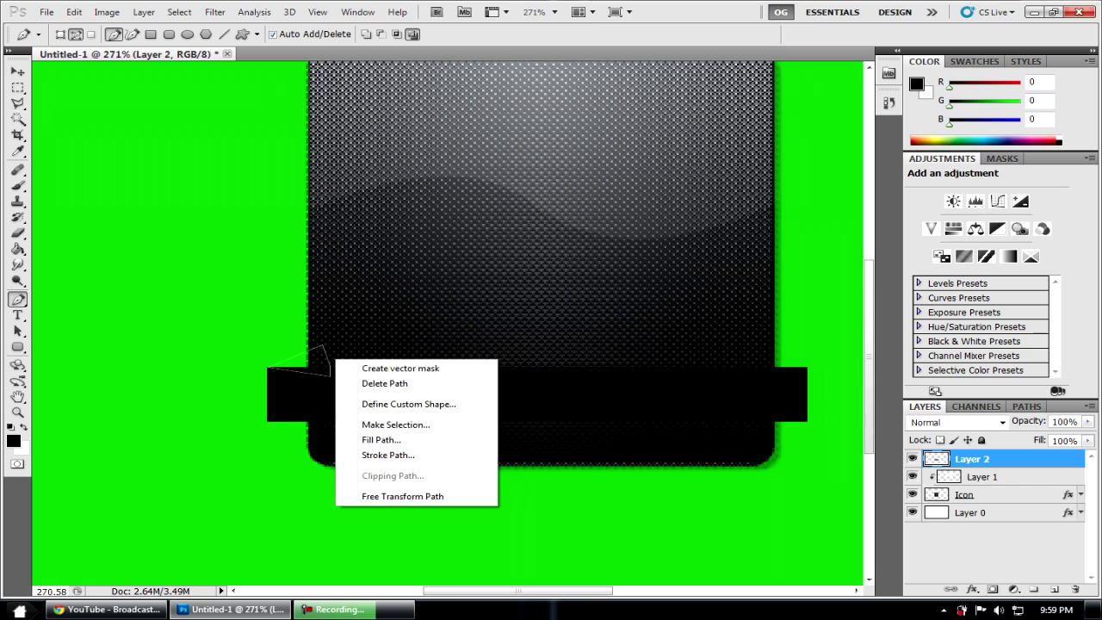
pyautogui.rightClick(311, 362)
pyautogui.click(371, 428)
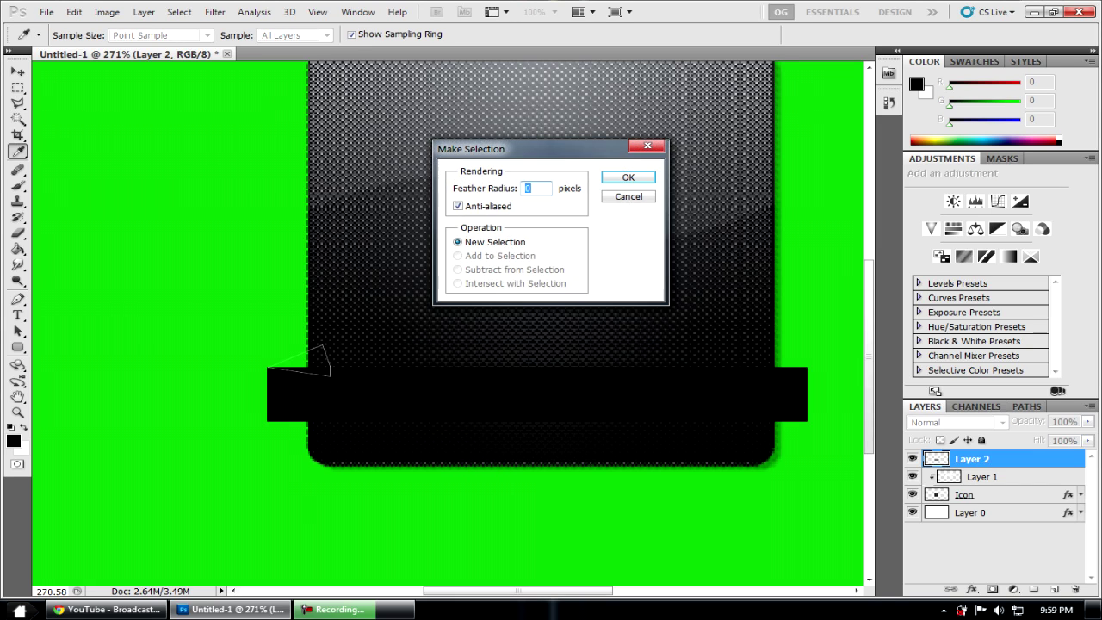
pyautogui.press('Return')
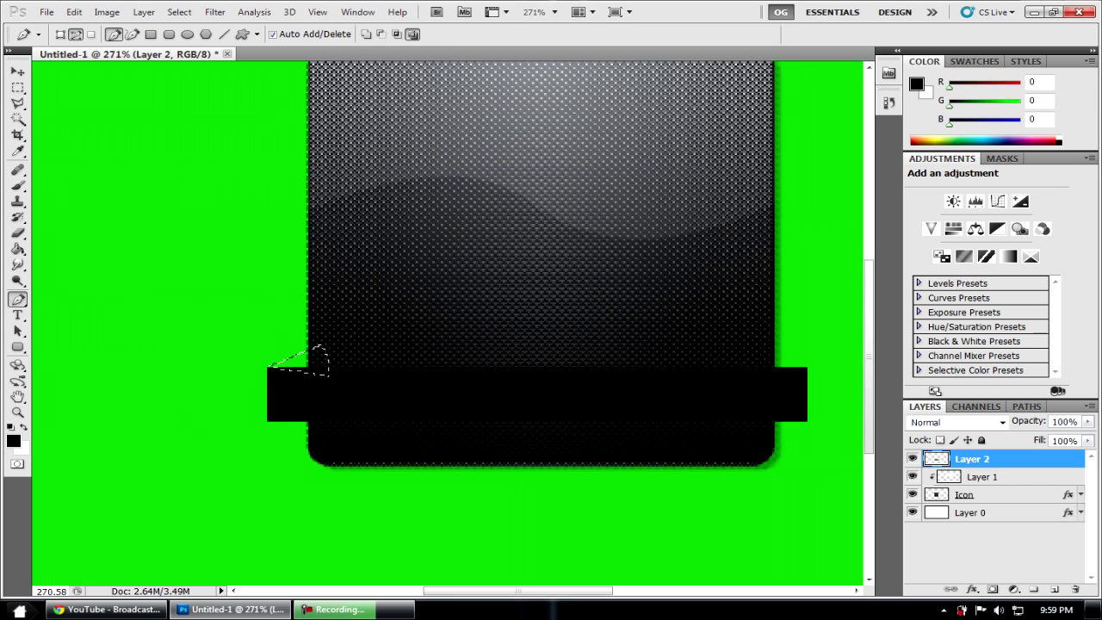
pyautogui.hotkey('alt', 'e')
pyautogui.press('l')
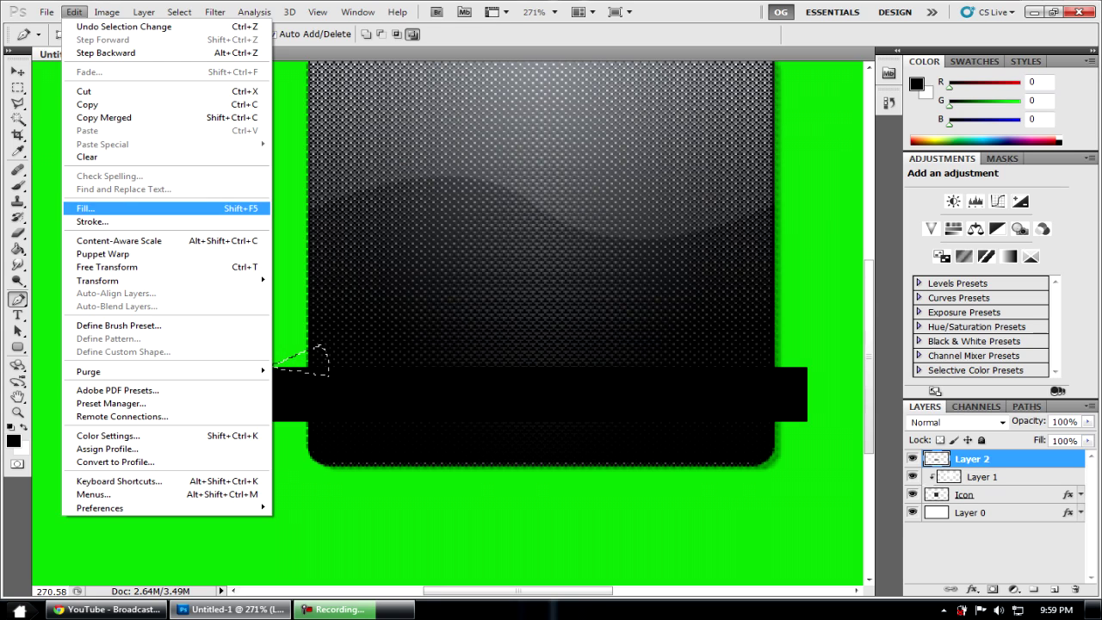
pyautogui.press('Return')
pyautogui.press('Return')
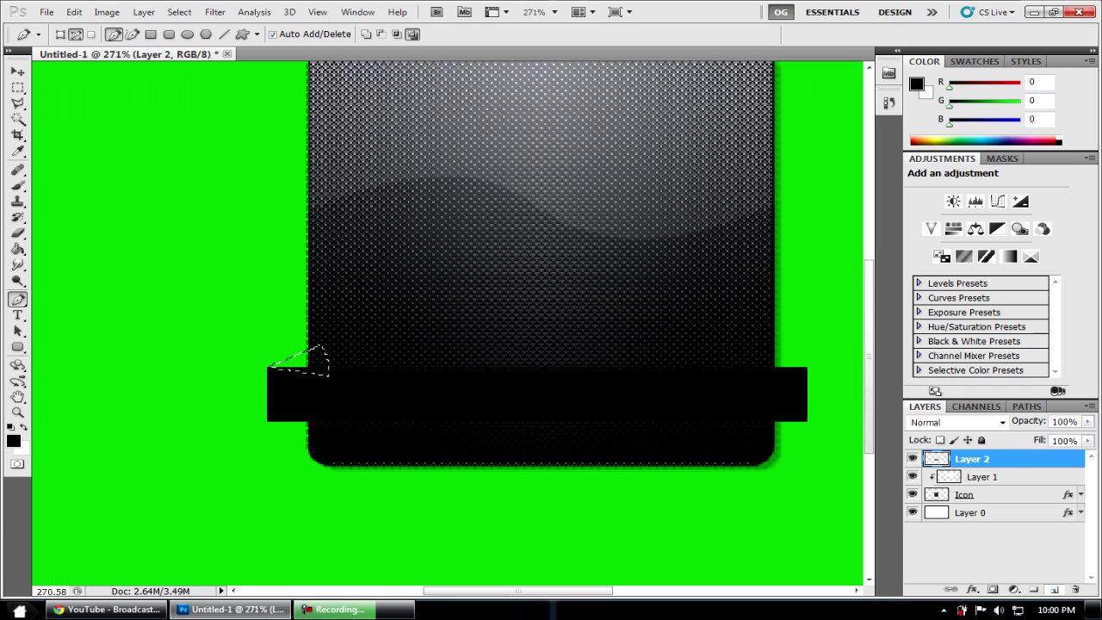
# Create a new layer above Layer 2, fill the triangular selection with black and deselect
pyautogui.click(1055, 590)
pyautogui.rightClick(303, 360)
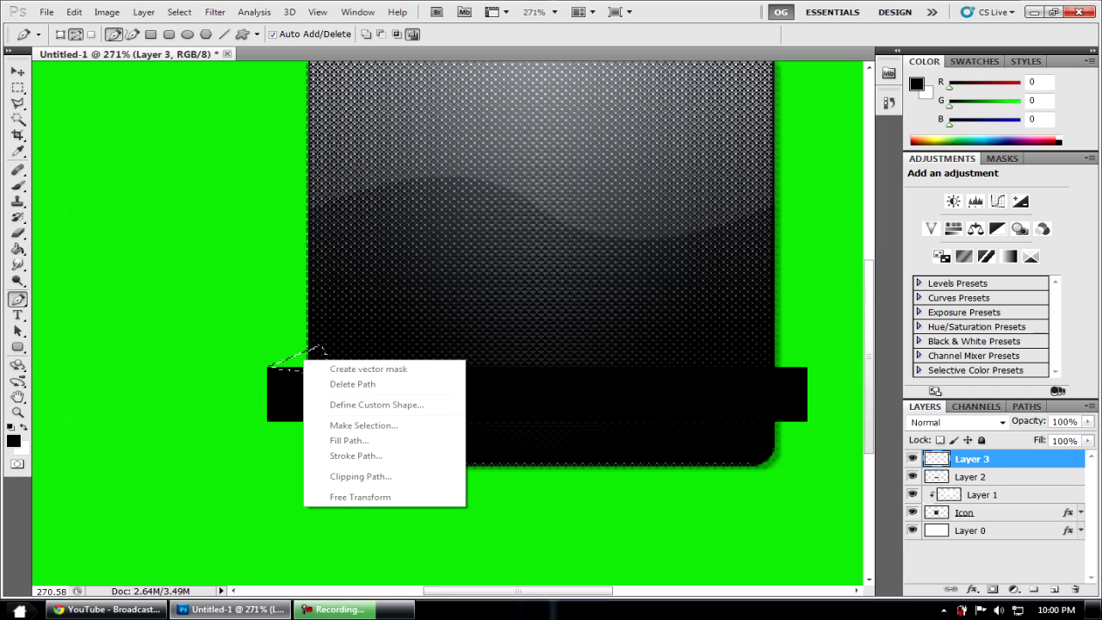
pyautogui.press('Escape')
pyautogui.click(74, 12)
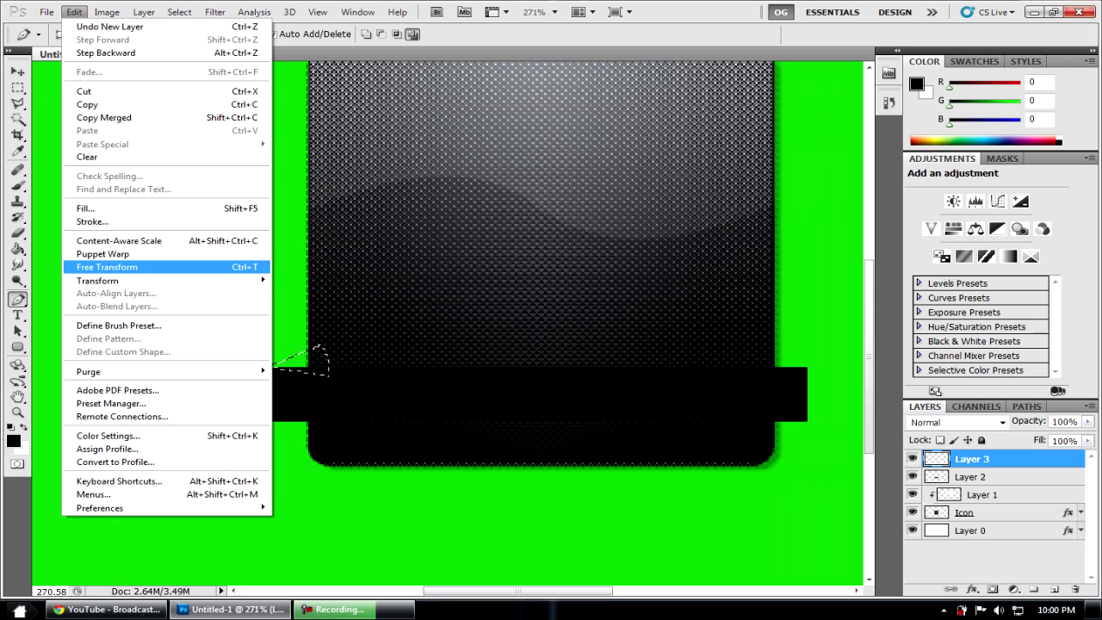
pyautogui.click(95, 209)
pyautogui.press('Return')
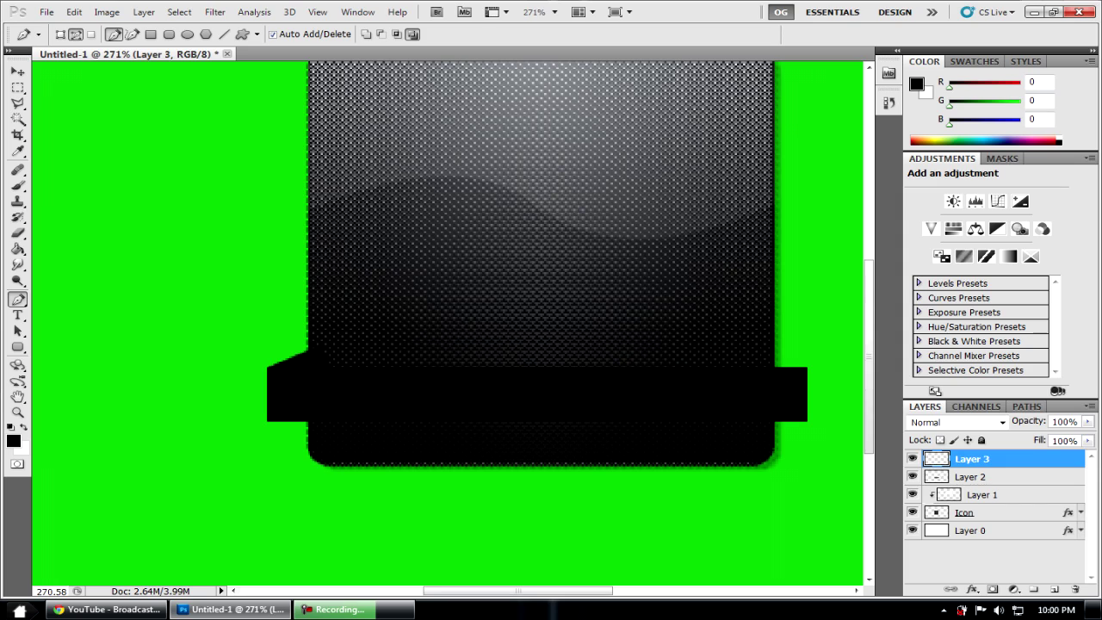
# Move Layer 3 below the Icon layer so the fold sits behind the icon
pyautogui.moveTo(973, 459); pyautogui.dragTo(973, 523)
pyautogui.hotkey('ctrl', '[')
pyautogui.hotkey('ctrl', '[')
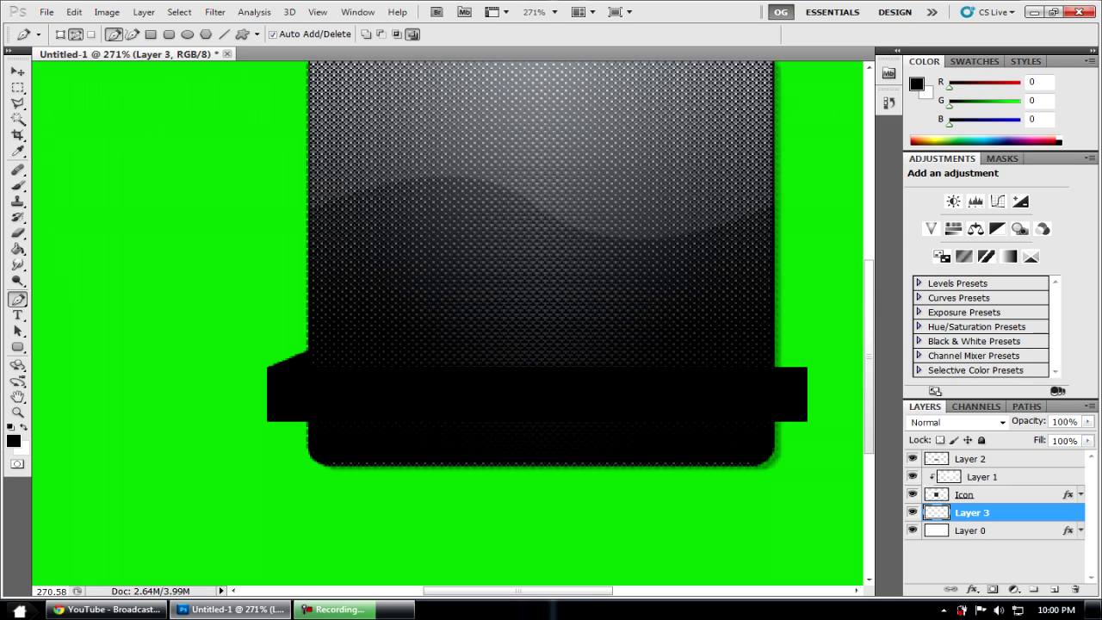
# Duplicate Layer 3, flip the copy horizontally and place it at the band's right end as a matching fold
pyautogui.hotkey('ctrl', 'j')
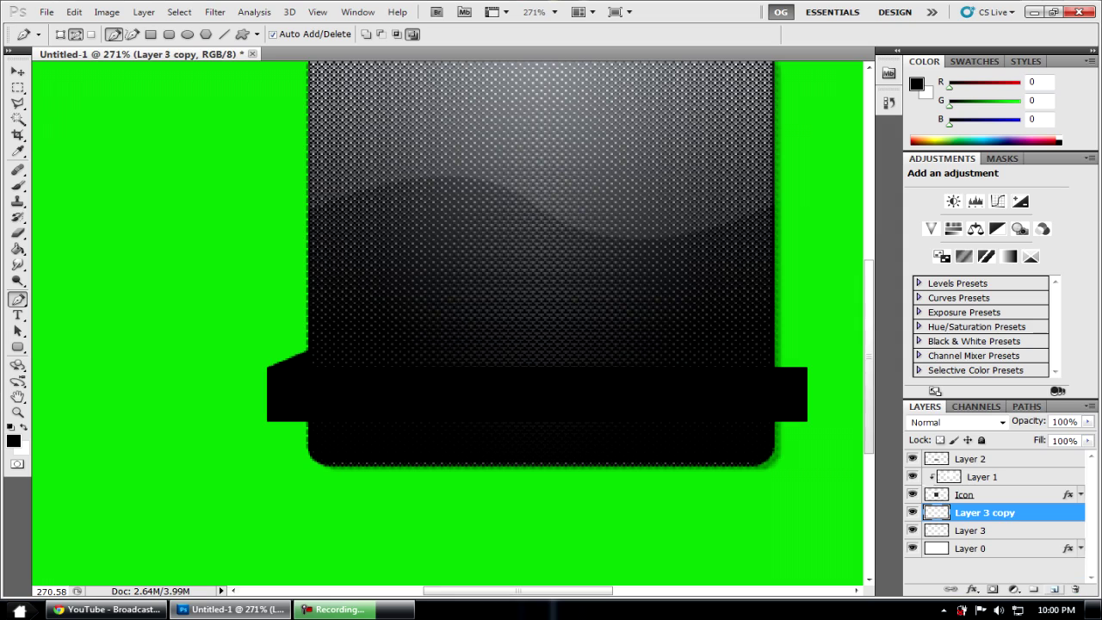
pyautogui.press('v')
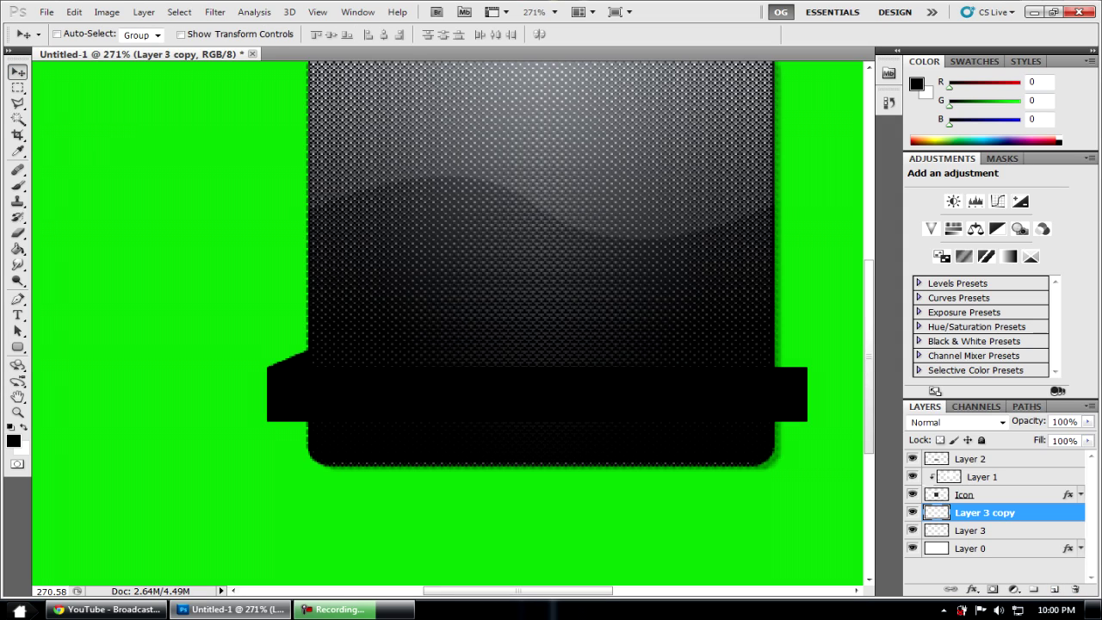
pyautogui.click(74, 12)
pyautogui.moveTo(164, 281)
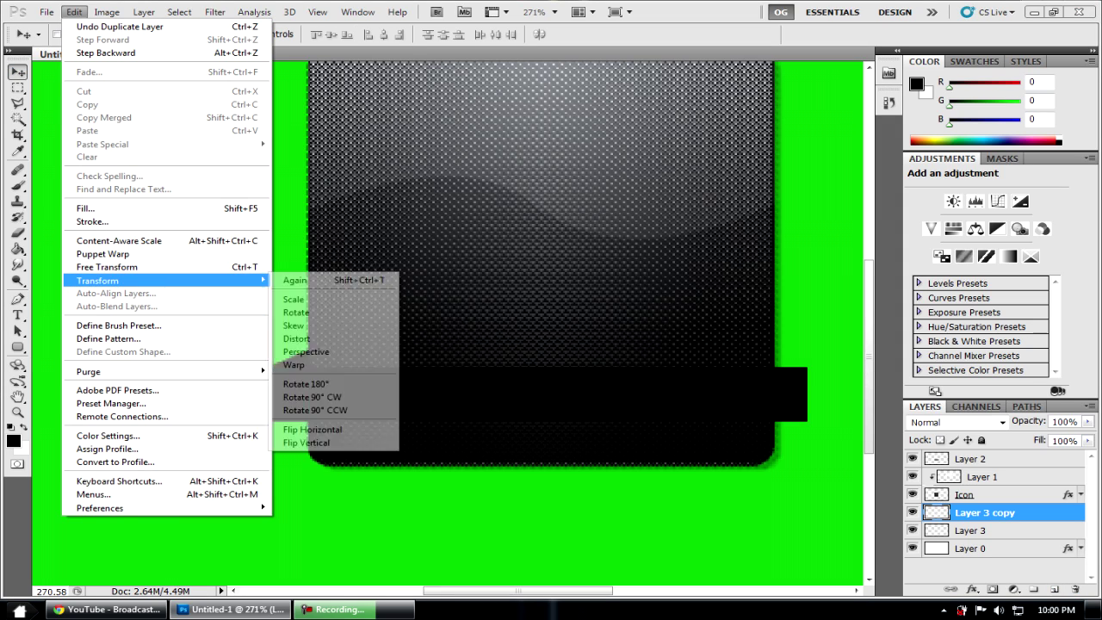
pyautogui.click(312, 430)
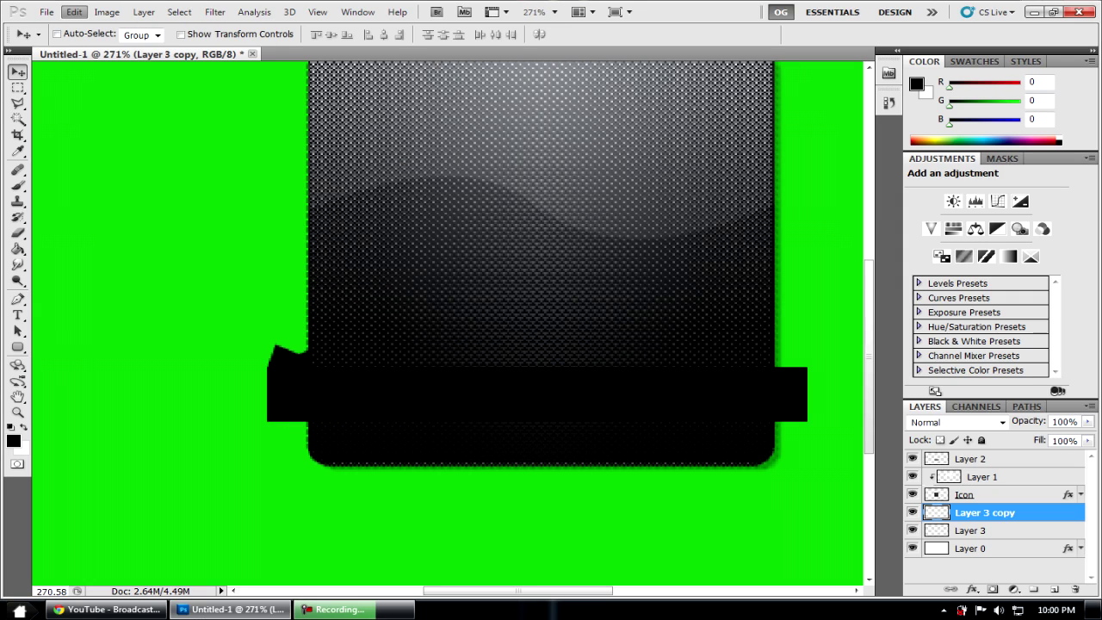
pyautogui.moveTo(289, 358); pyautogui.dragTo(770, 360)
# Try to merge Layer 2, Layer 3 copy and Layer 3 into one layer
pyautogui.press('z')
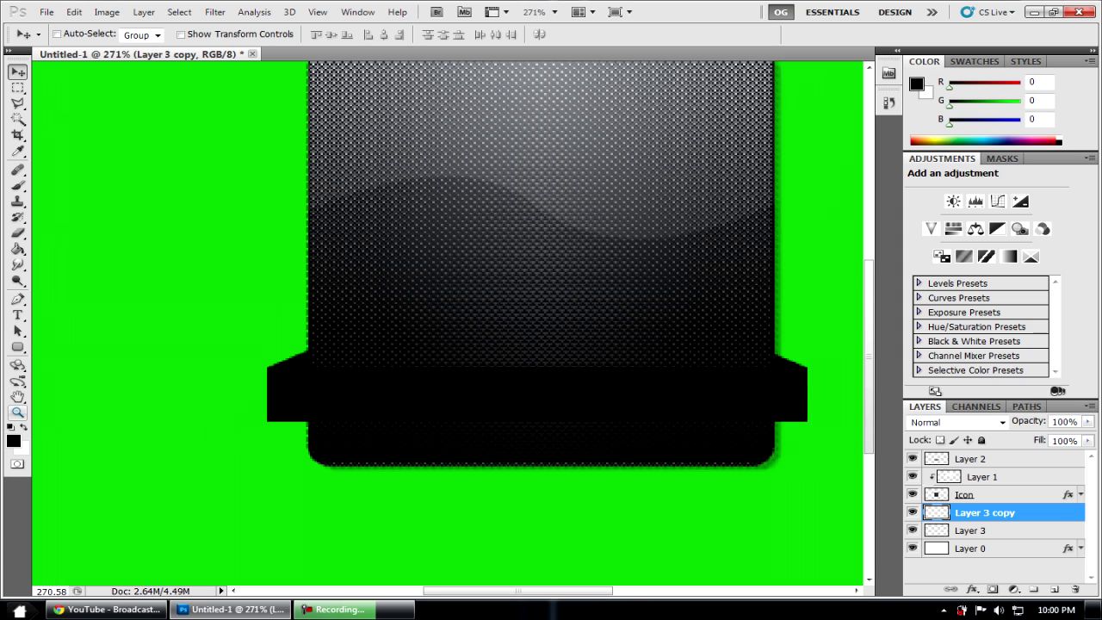
pyautogui.rightClick(395, 396)
pyautogui.click(431, 402)
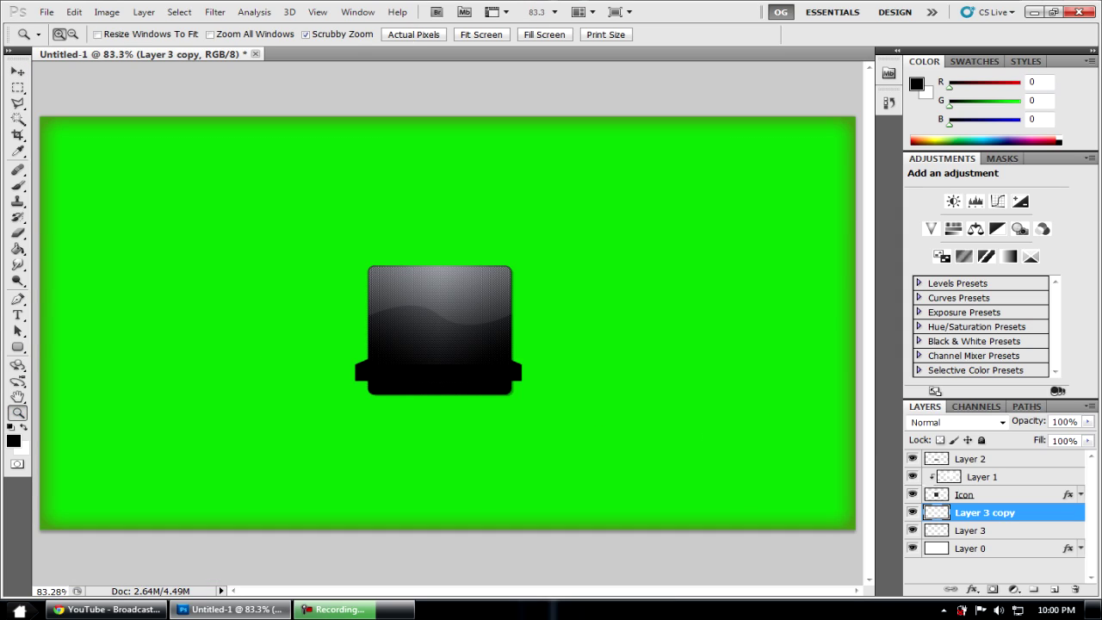
pyautogui.moveTo(435, 340); pyautogui.dragTo(486, 340)
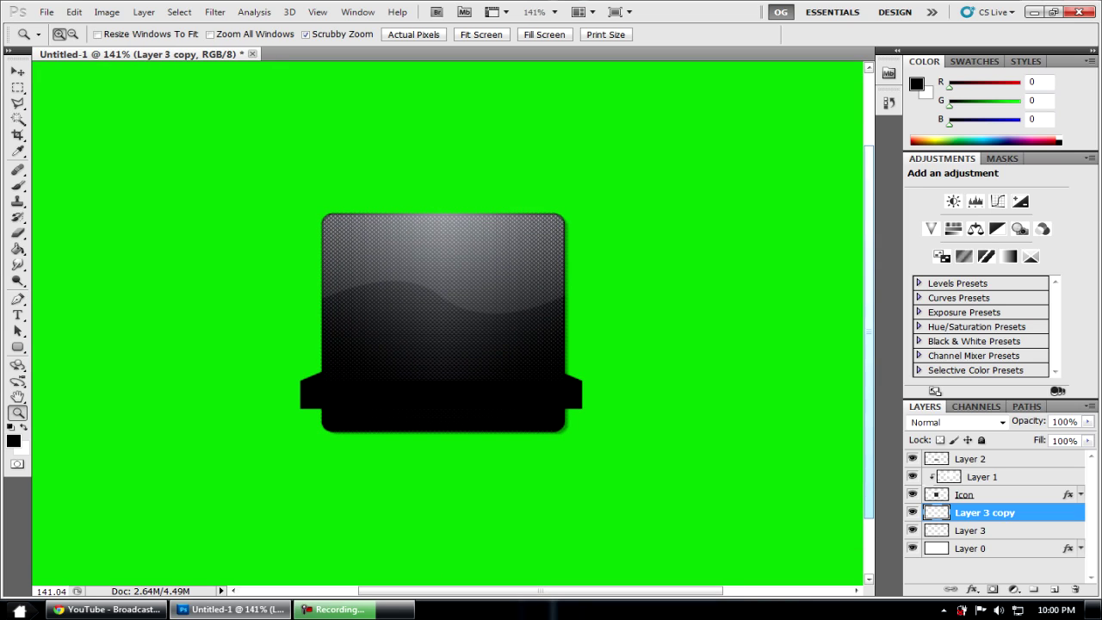
pyautogui.click(972, 530)
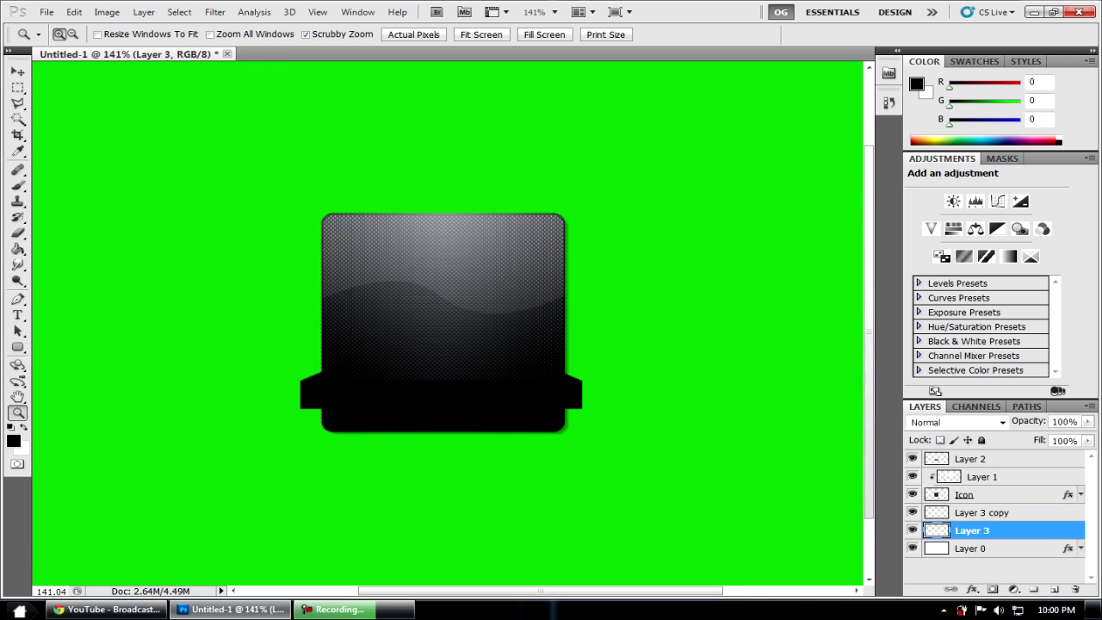
pyautogui.keyDown('ctrl'); pyautogui.click(985, 513); pyautogui.keyUp('ctrl')
pyautogui.keyDown('ctrl'); pyautogui.click(971, 459); pyautogui.keyUp('ctrl')
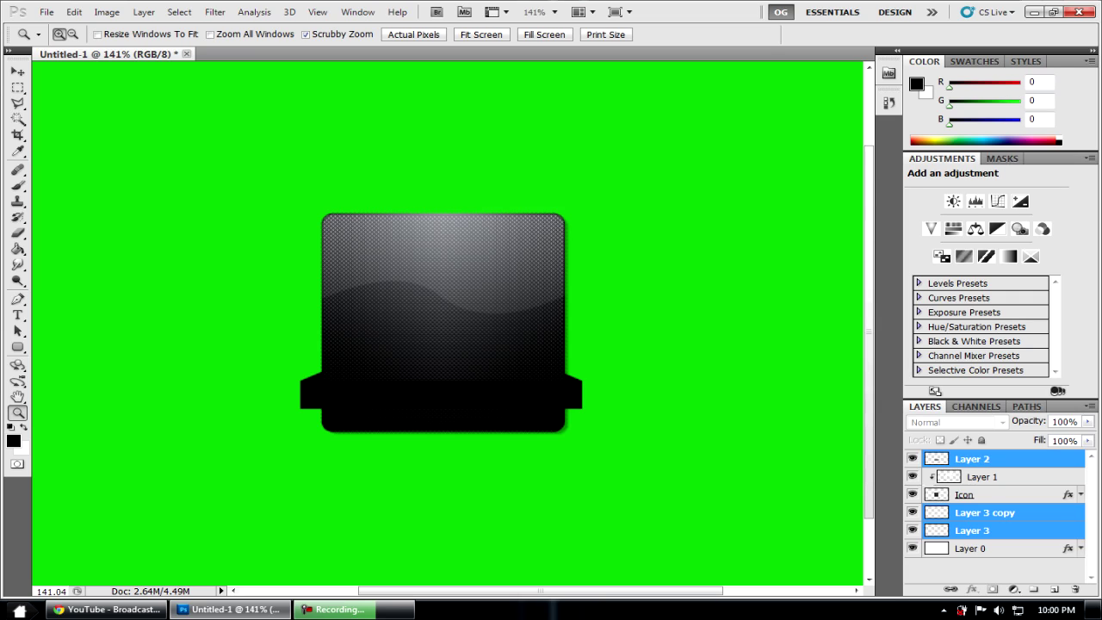
pyautogui.rightClick(982, 461)
pyautogui.click(956, 418)
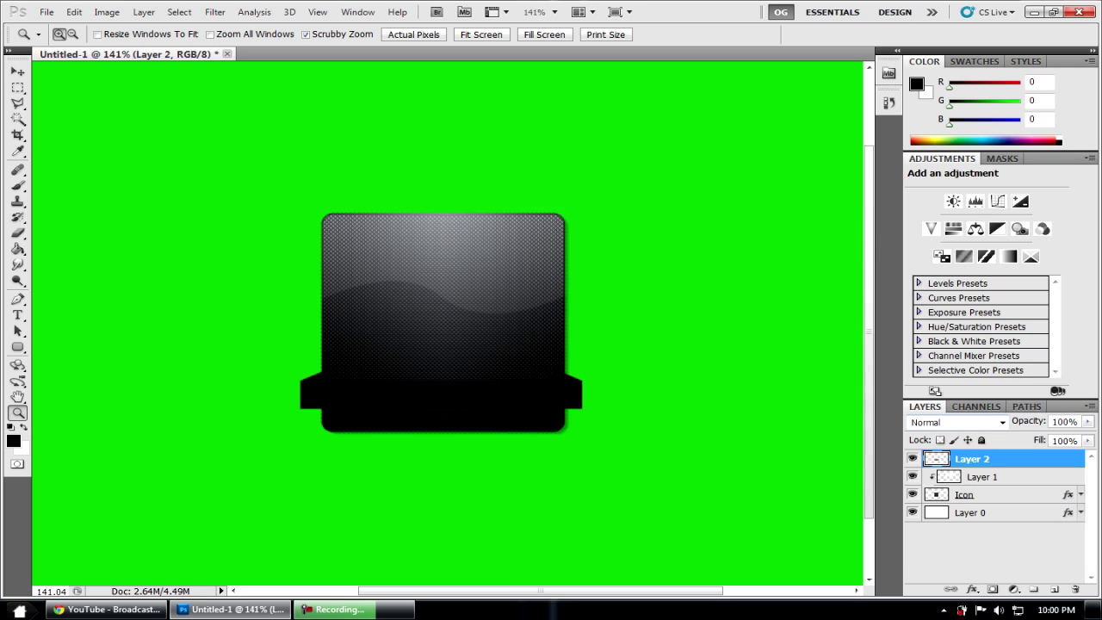
pyautogui.hotkey('ctrl', 'z')
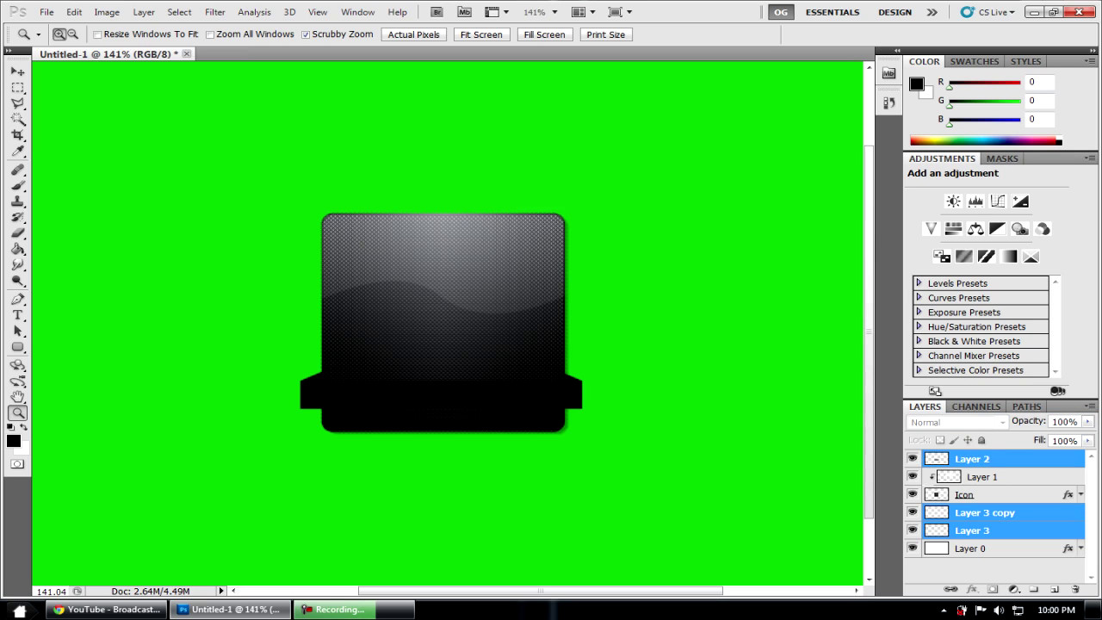
# Add a Gradient Overlay to the band on Layer 2 using the black-to-dark-gray preset
pyautogui.click(981, 530)
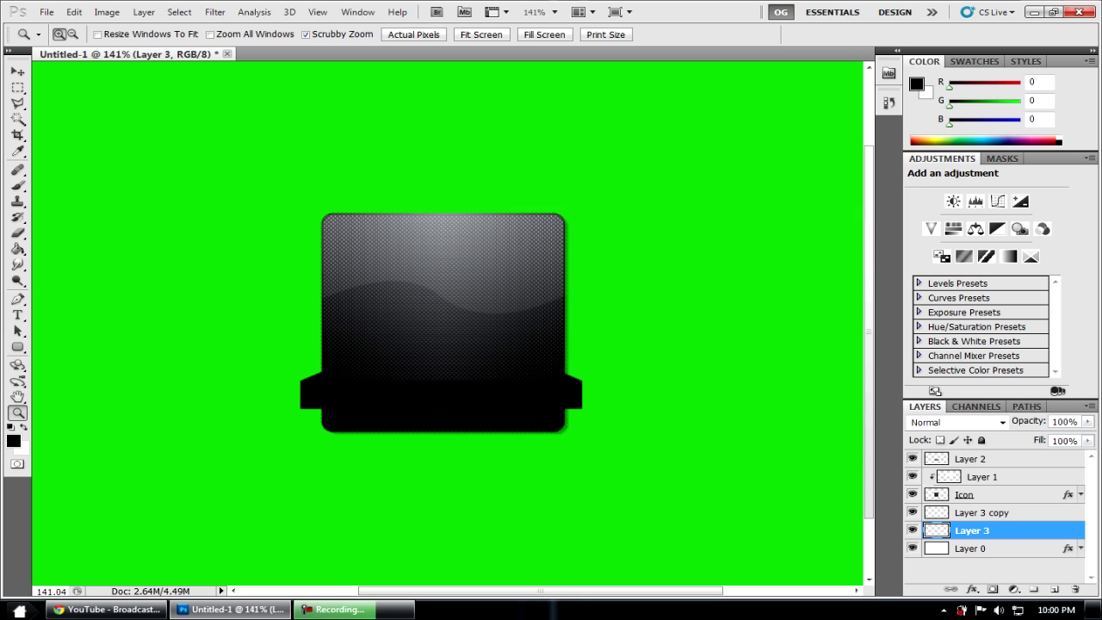
pyautogui.doubleClick(1020, 459)
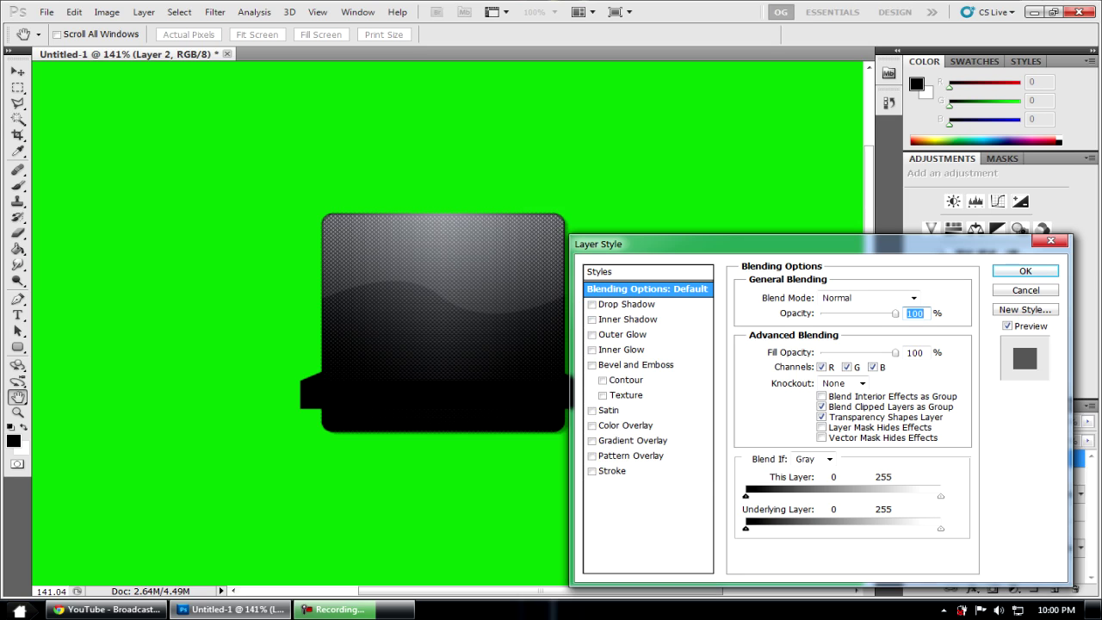
pyautogui.moveTo(689, 244); pyautogui.dragTo(713, 211)
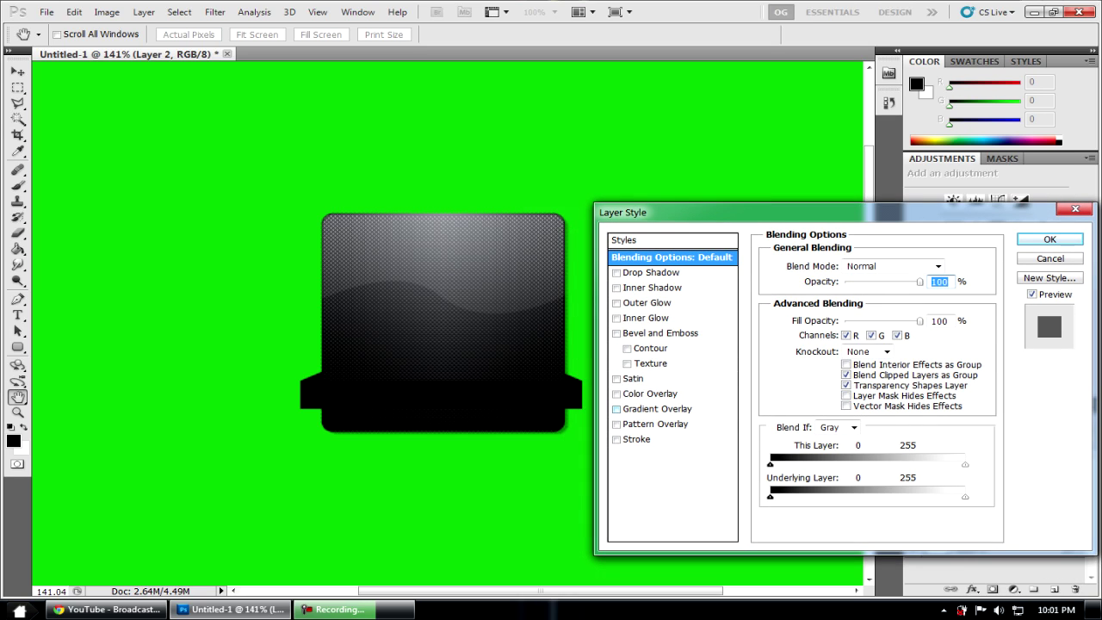
pyautogui.click(617, 409)
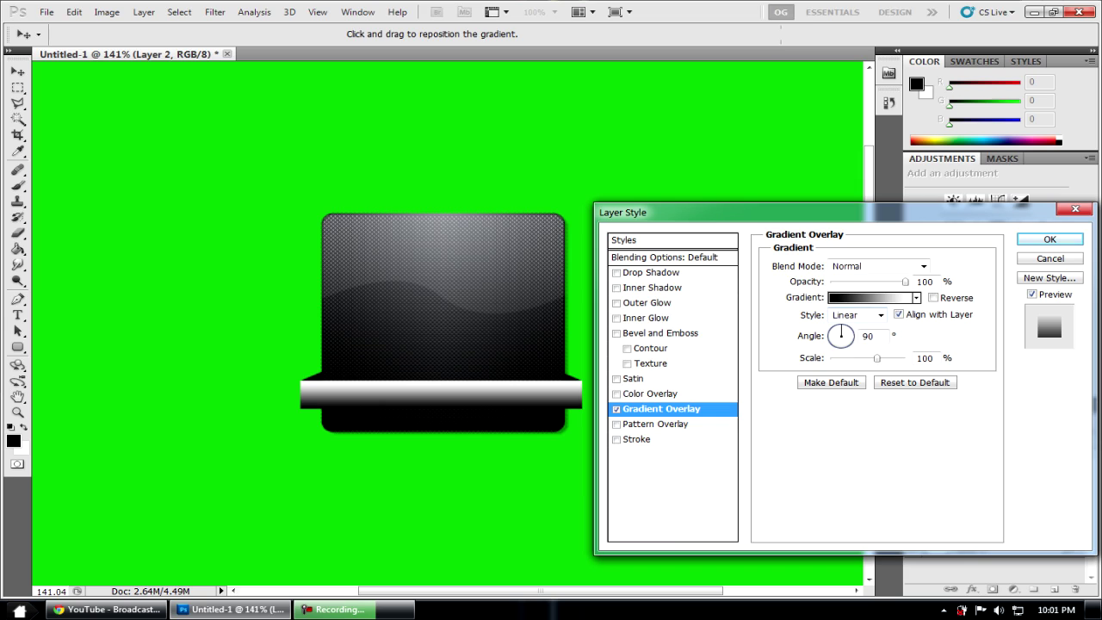
pyautogui.click(858, 300)
pyautogui.moveTo(898, 293); pyautogui.dragTo(898, 336)
pyautogui.click(717, 342)
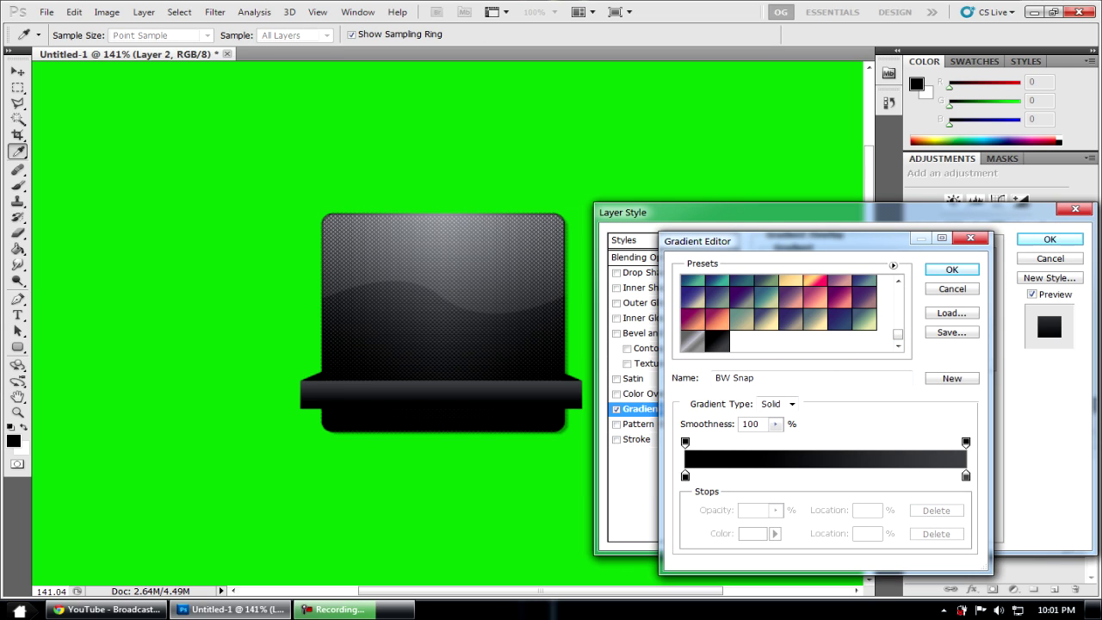
pyautogui.click(953, 270)
# Set the band's Gradient Overlay on Layer 2 to reversed, Reflected style and 150% scale, and apply it
pyautogui.click(880, 315)
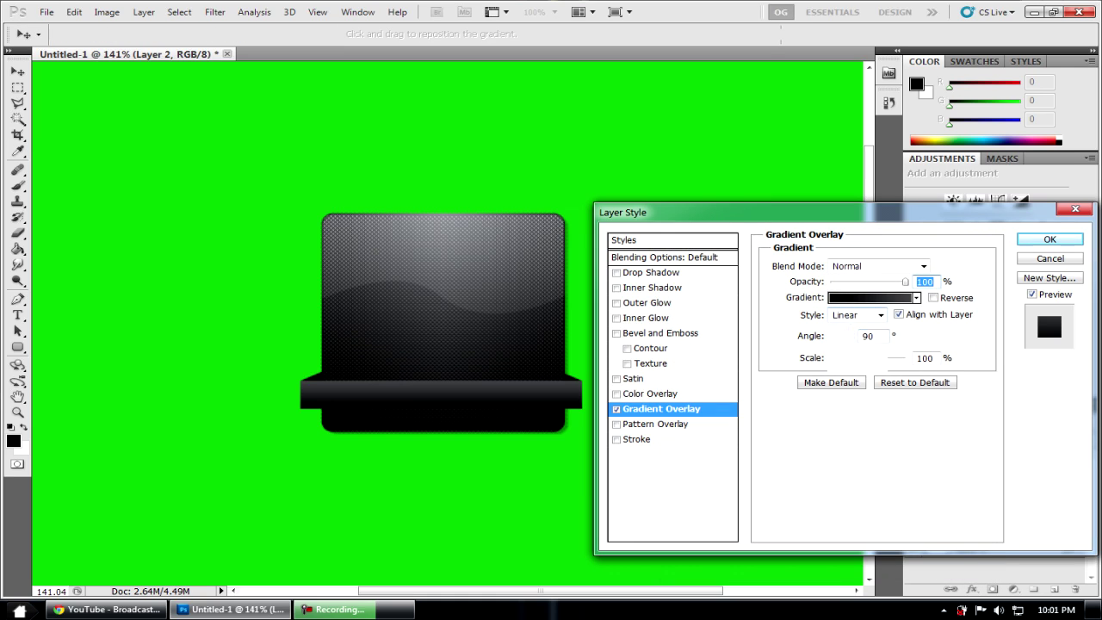
pyautogui.click(844, 339)
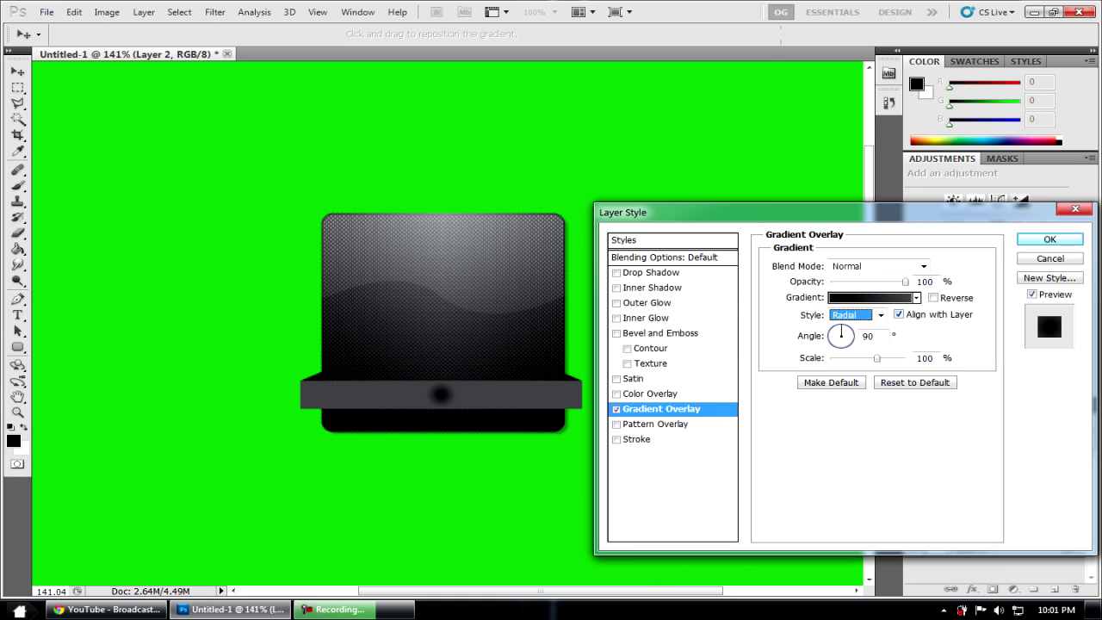
pyautogui.click(933, 298)
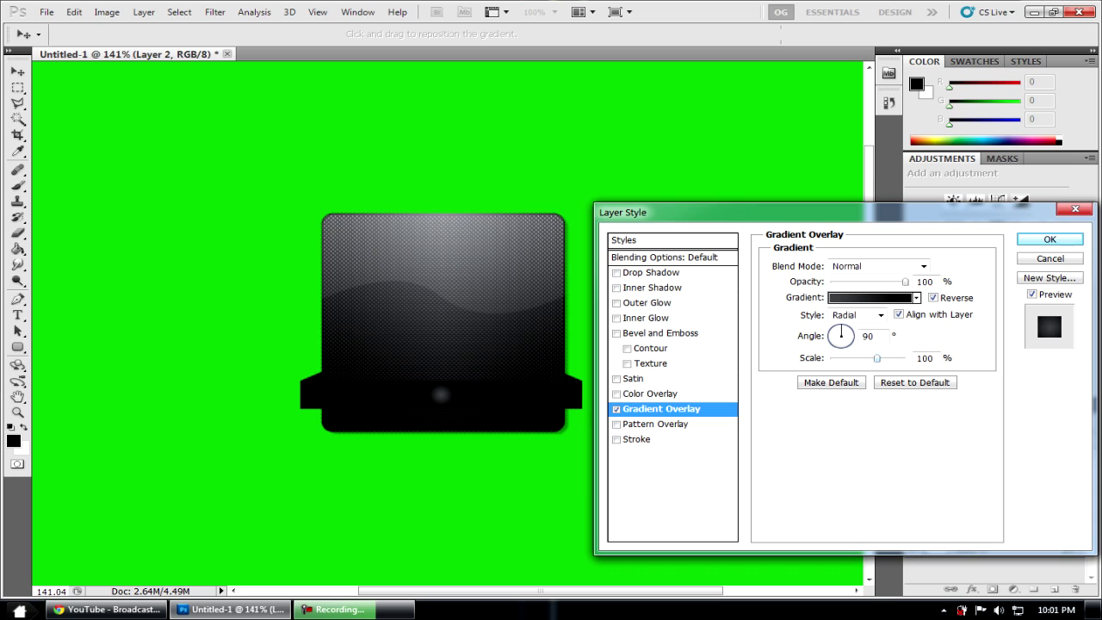
pyautogui.moveTo(877, 357); pyautogui.dragTo(906, 357)
pyautogui.click(857, 315)
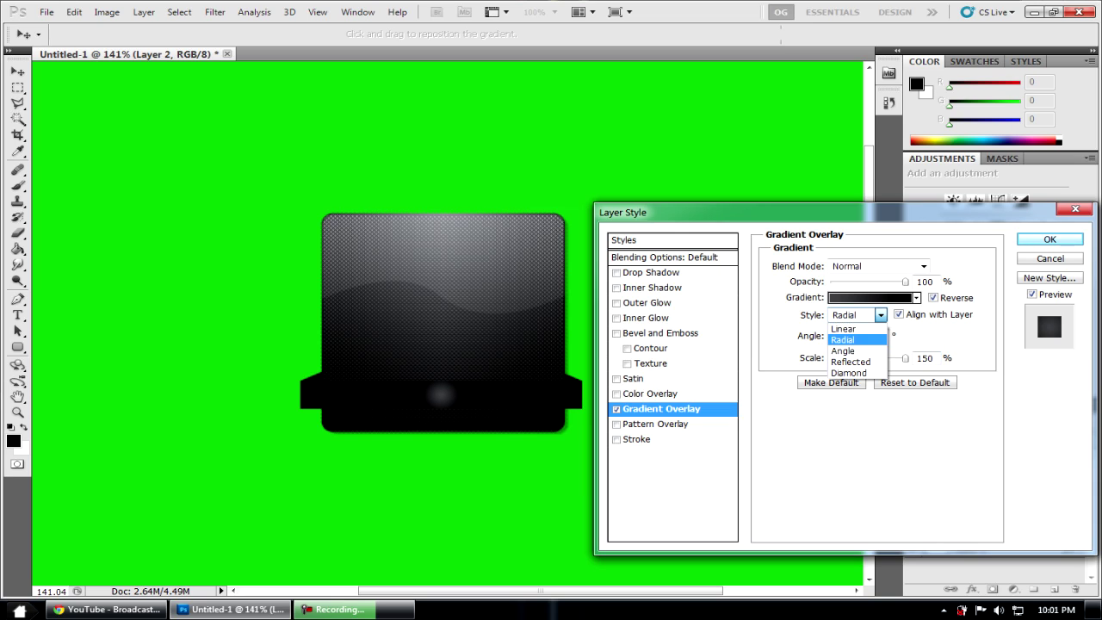
pyautogui.click(843, 351)
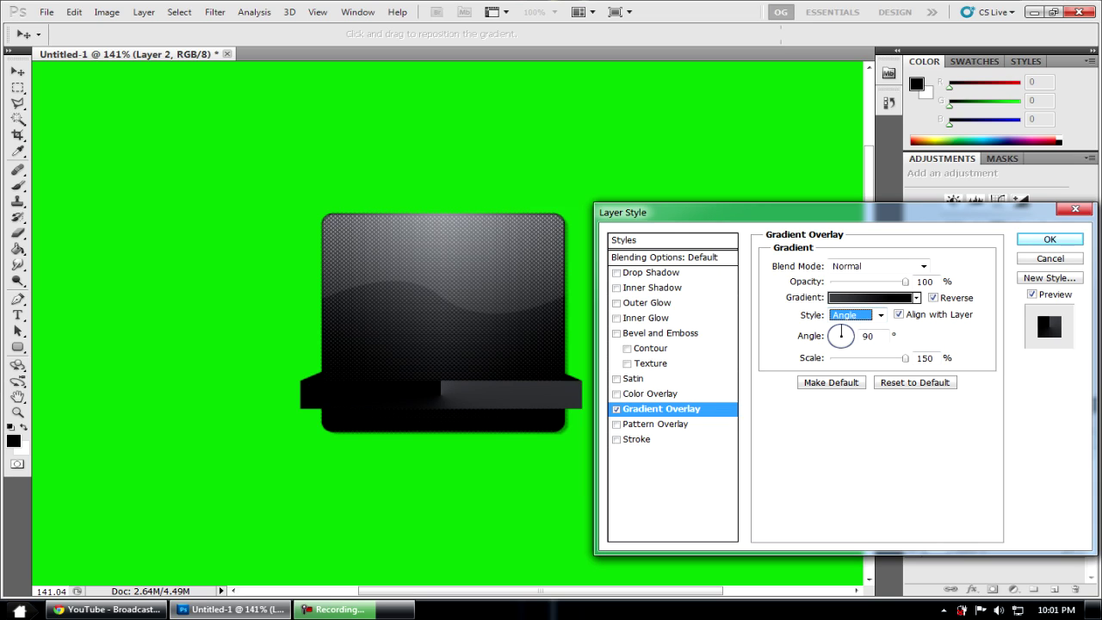
pyautogui.click(857, 315)
pyautogui.click(849, 362)
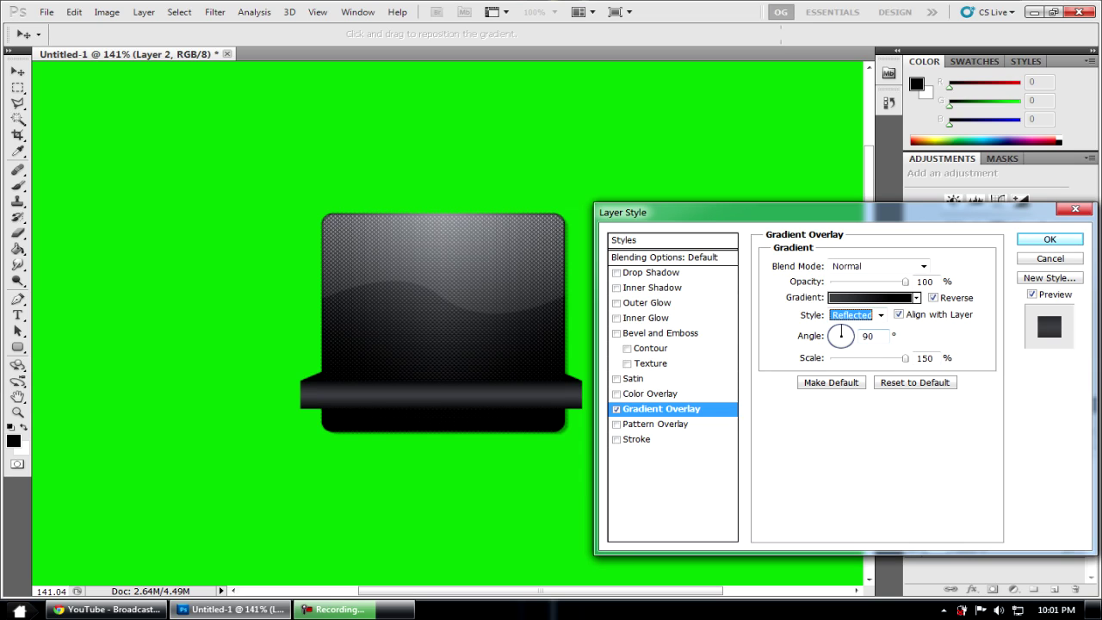
pyautogui.moveTo(906, 359)
pyautogui.mouseDown()
pyautogui.moveTo(862, 358)
pyautogui.moveTo(906, 358)
pyautogui.mouseUp()
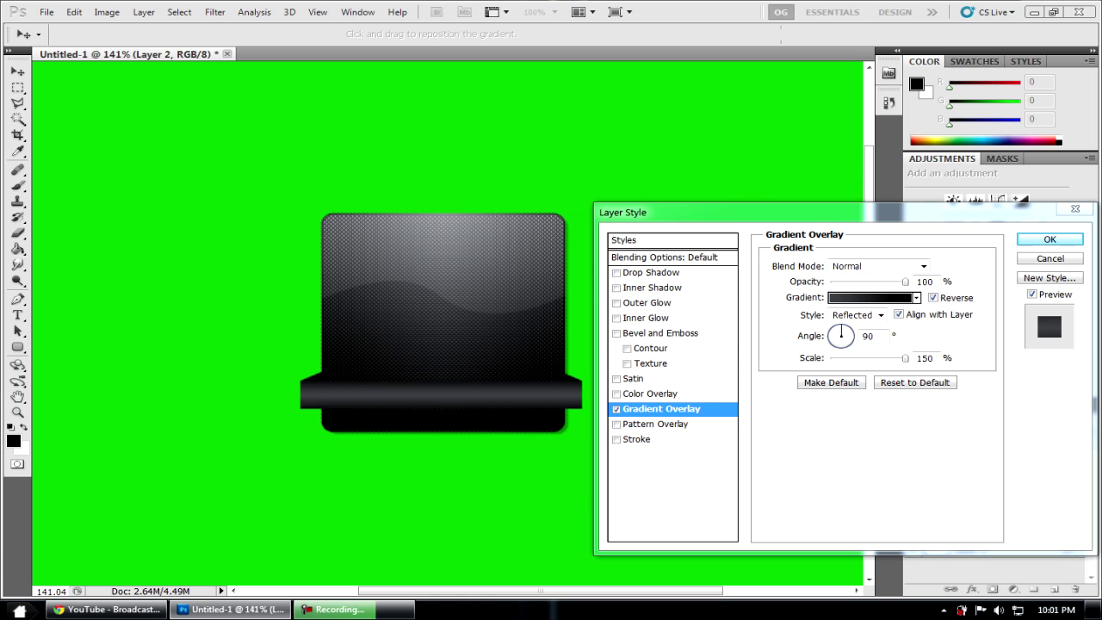
pyautogui.click(1050, 239)
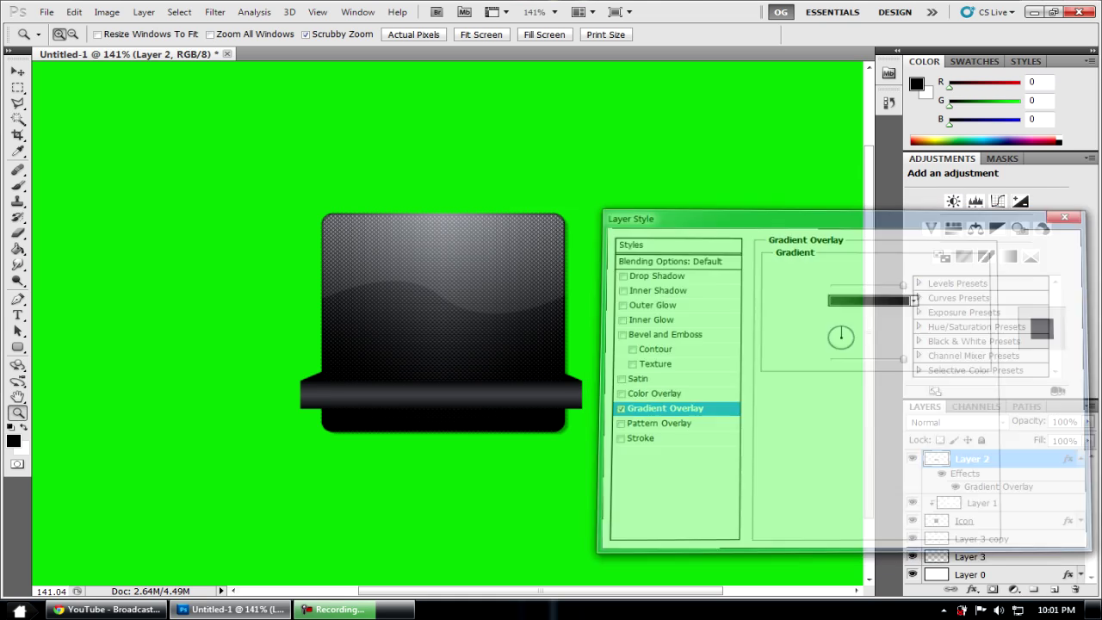
# Merge Layer 3 copy and Layer 3 into one layer holding both folds
pyautogui.click(986, 539)
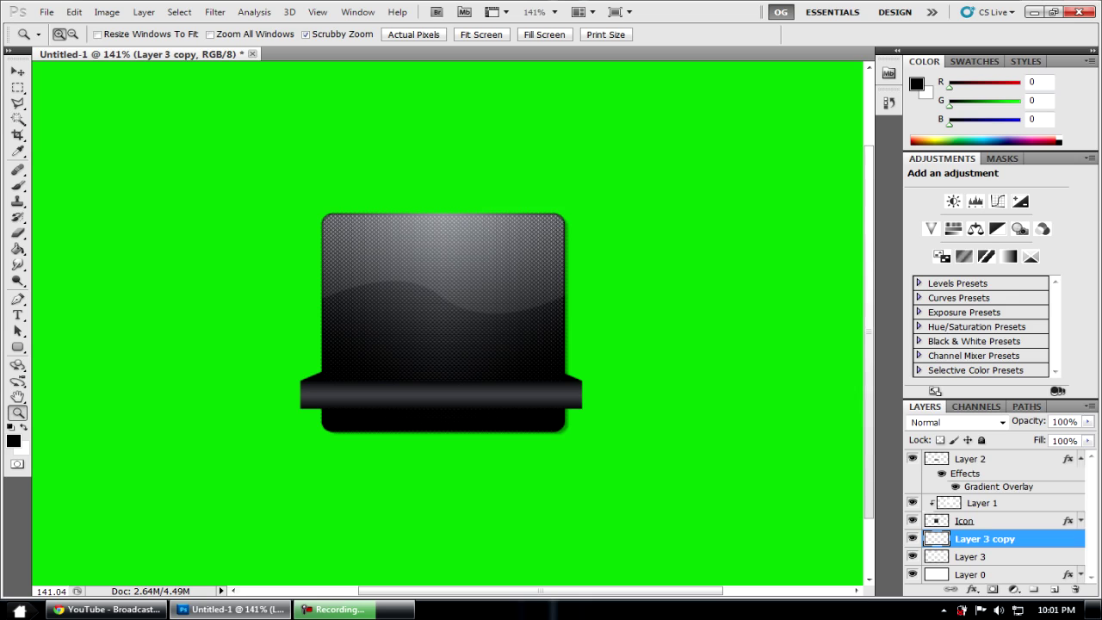
pyautogui.doubleClick(1030, 539)
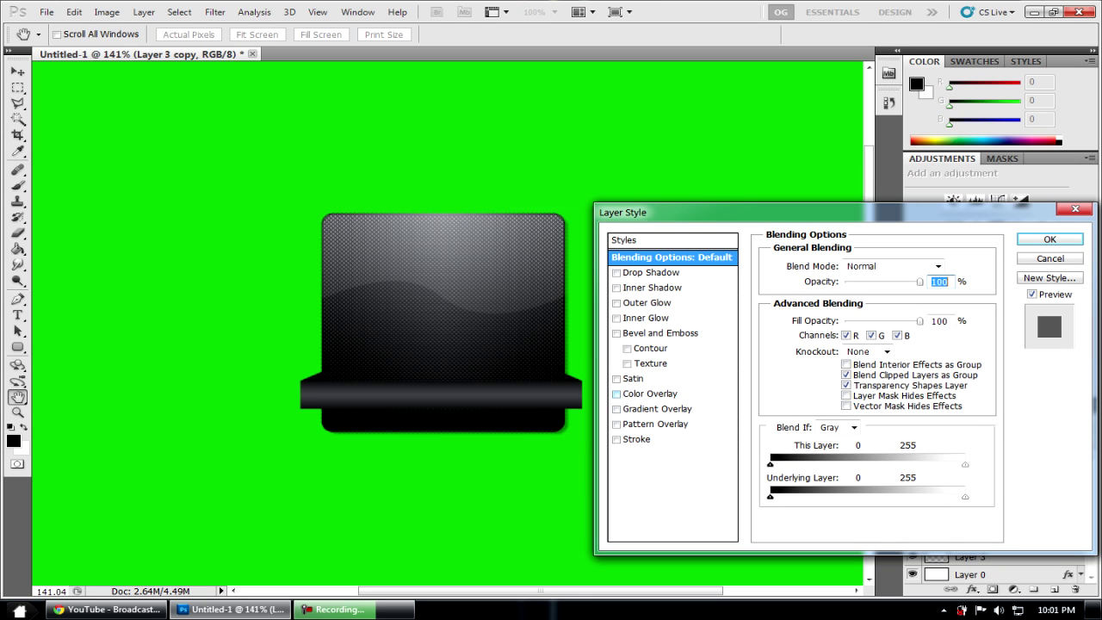
pyautogui.press('Return')
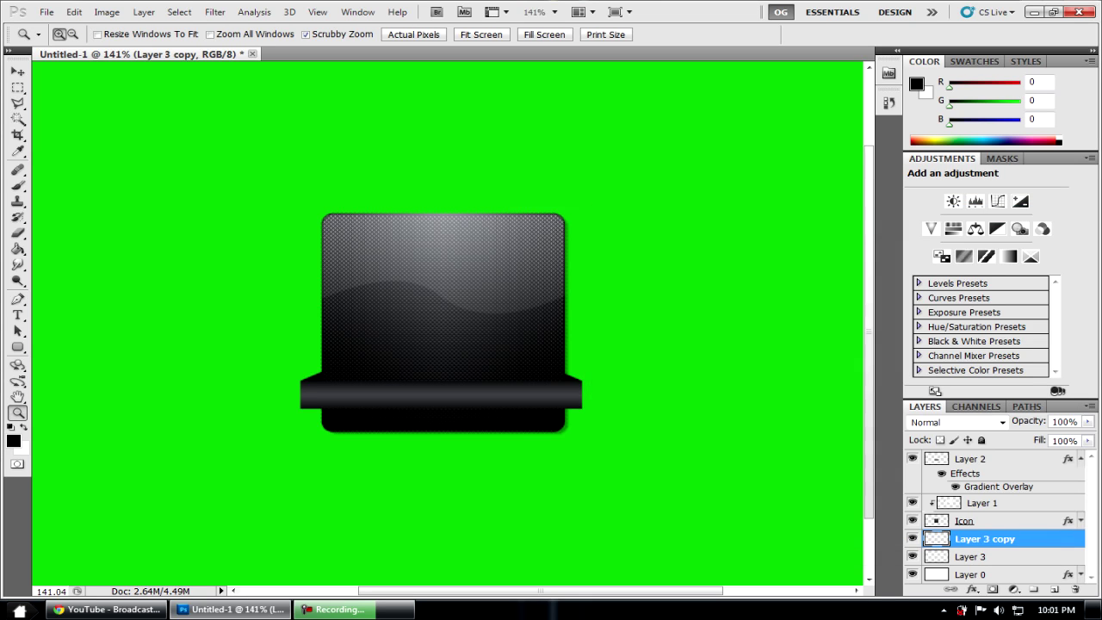
pyautogui.keyDown('shift'); pyautogui.click(971, 556); pyautogui.keyUp('shift')
pyautogui.rightClick(982, 556)
pyautogui.click(965, 516)
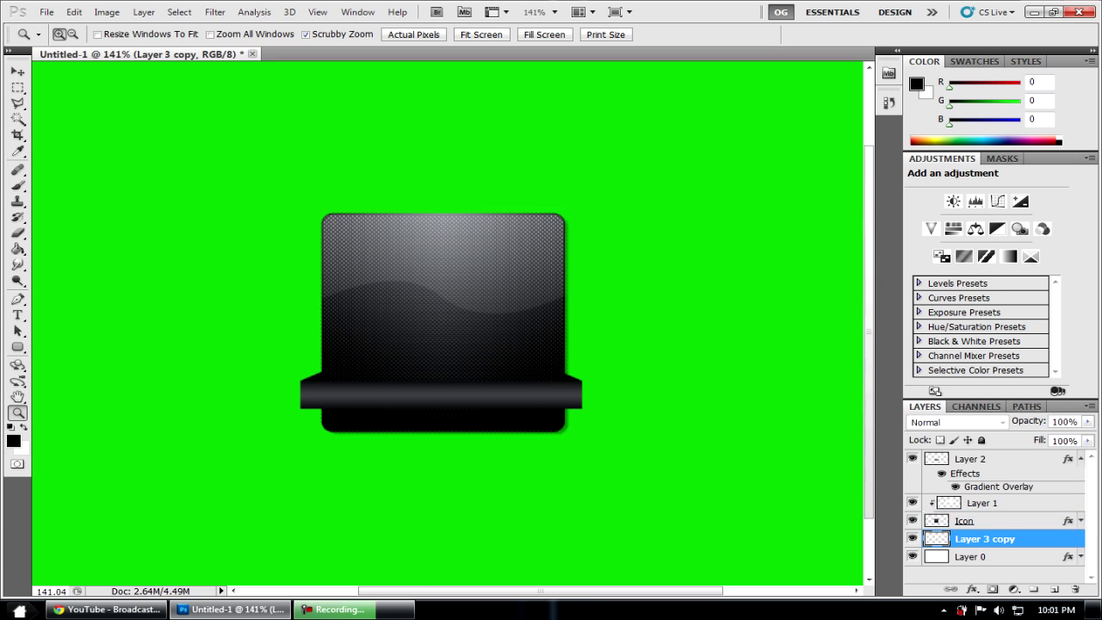
# Add a linear Gradient Overlay to the merged folds on Layer 3 copy using the BW Snap preset at 150% scale
pyautogui.doubleClick(1030, 539)
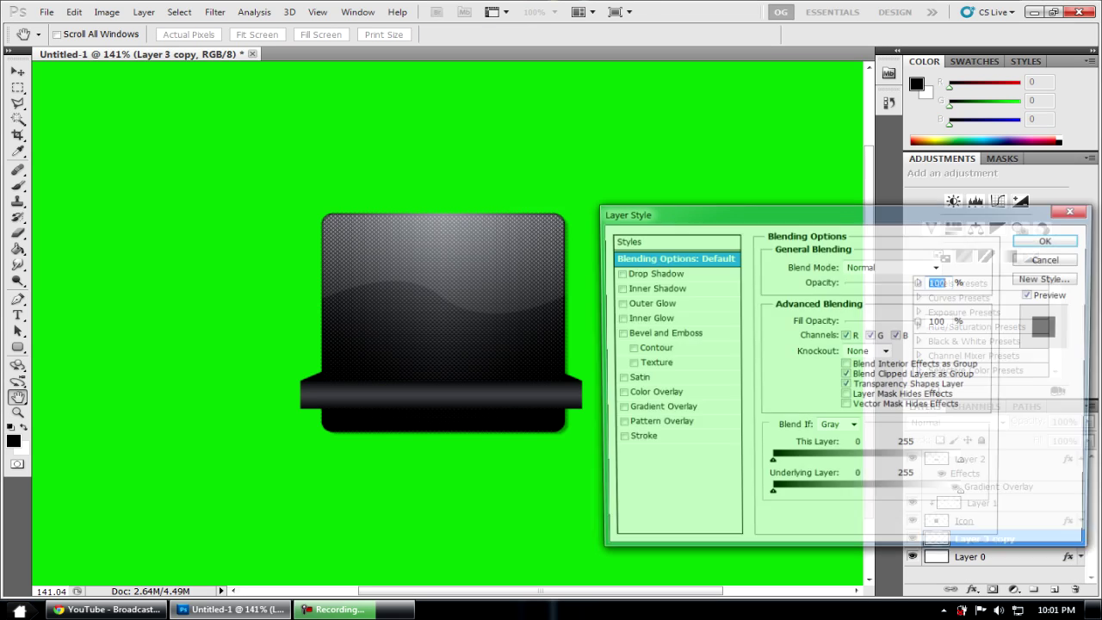
pyautogui.click(661, 409)
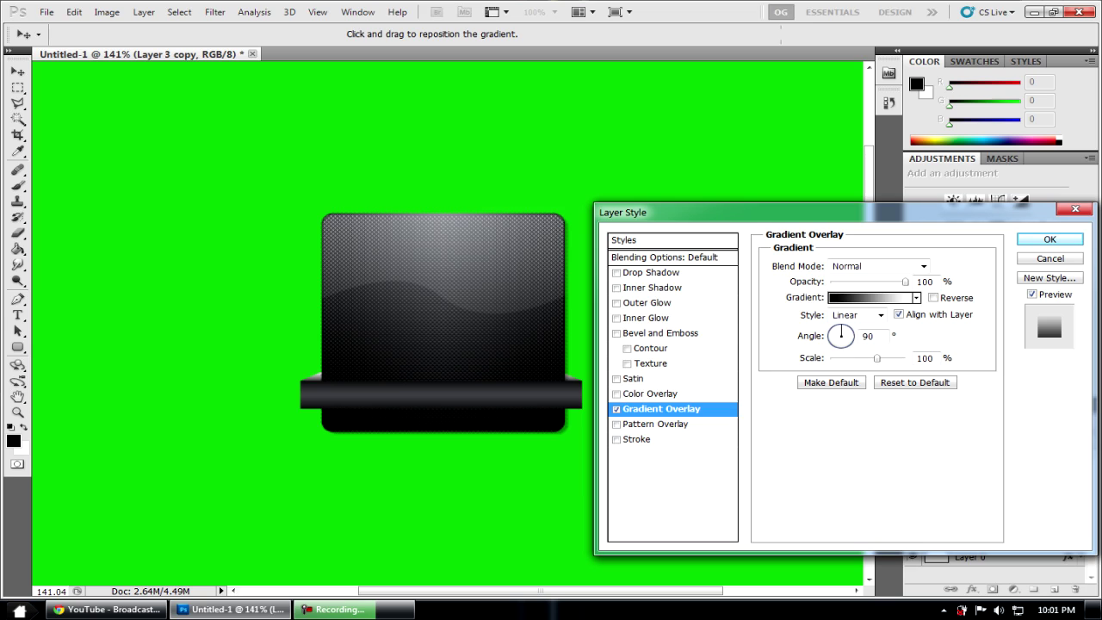
pyautogui.click(869, 298)
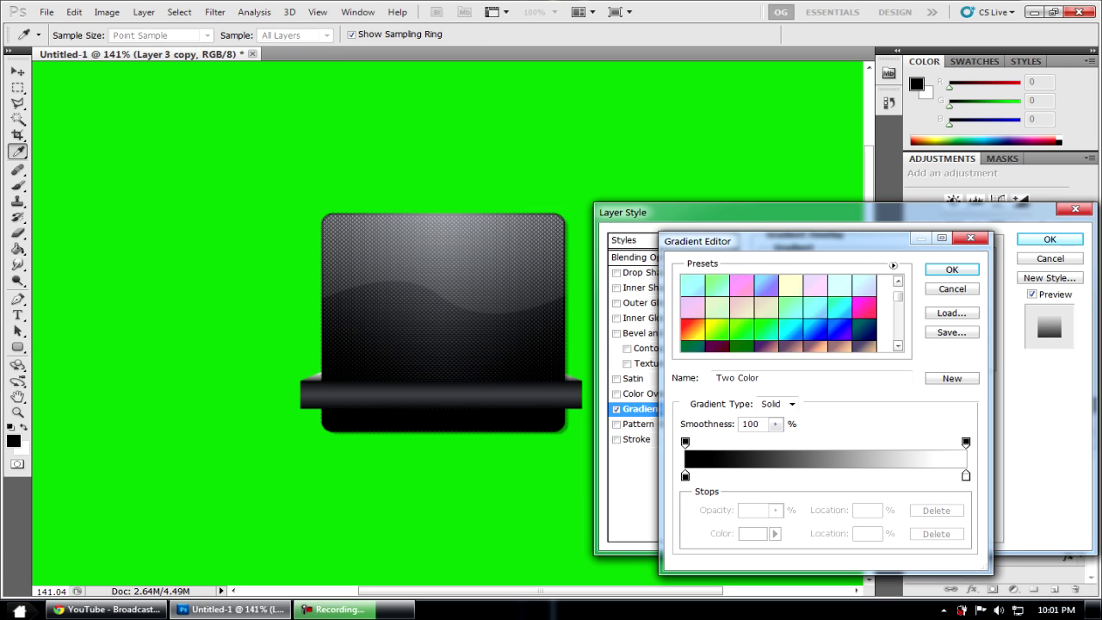
pyautogui.scroll(-6, 1046, 307)
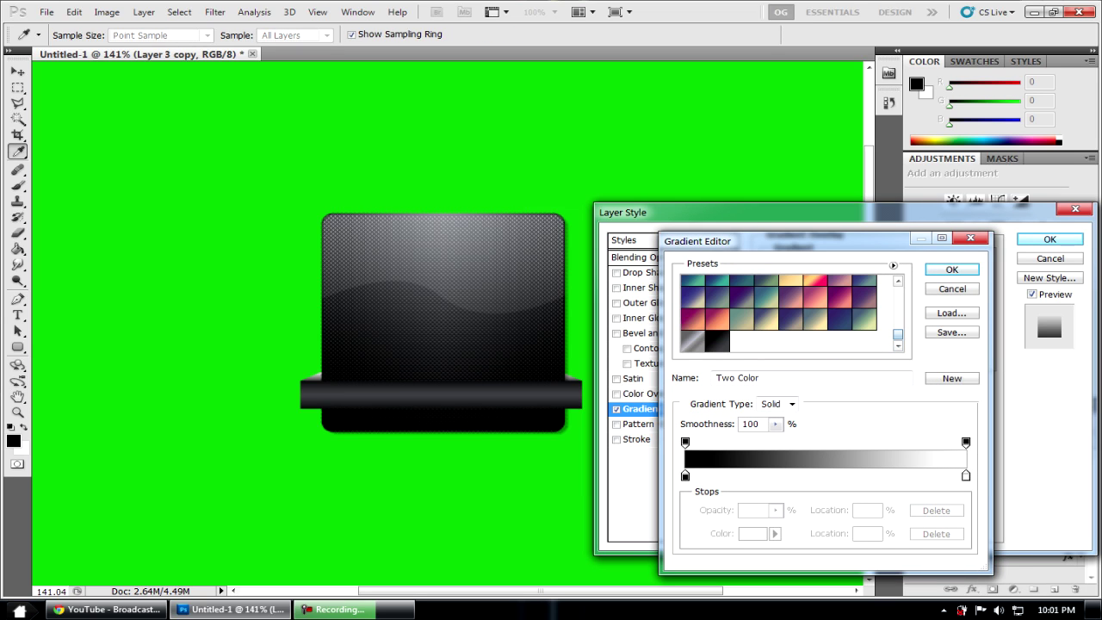
pyautogui.click(718, 342)
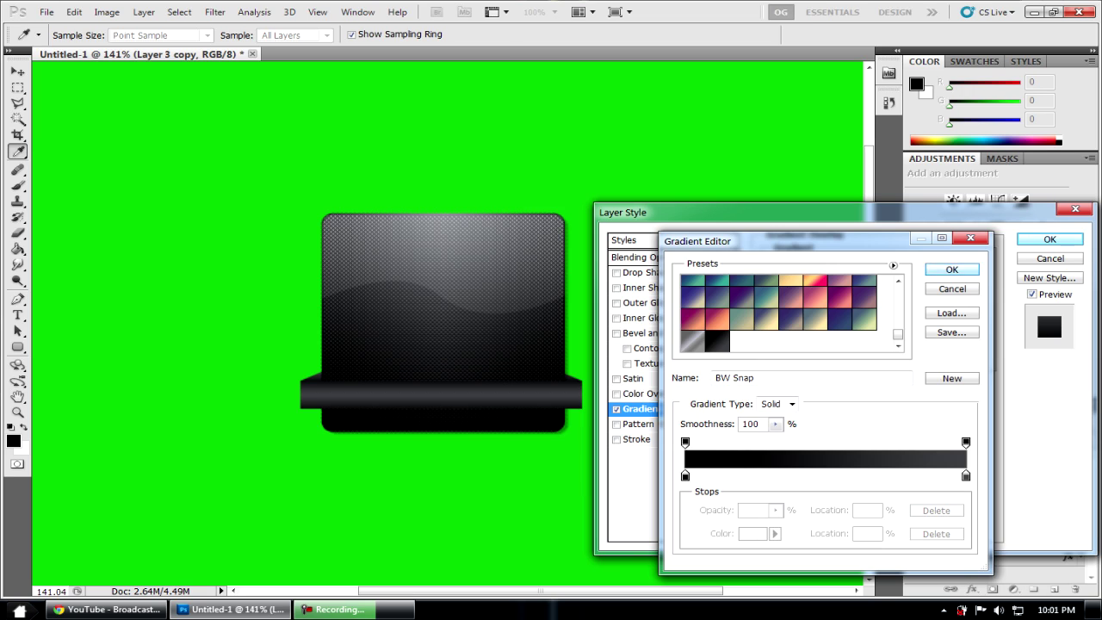
pyautogui.press('Return')
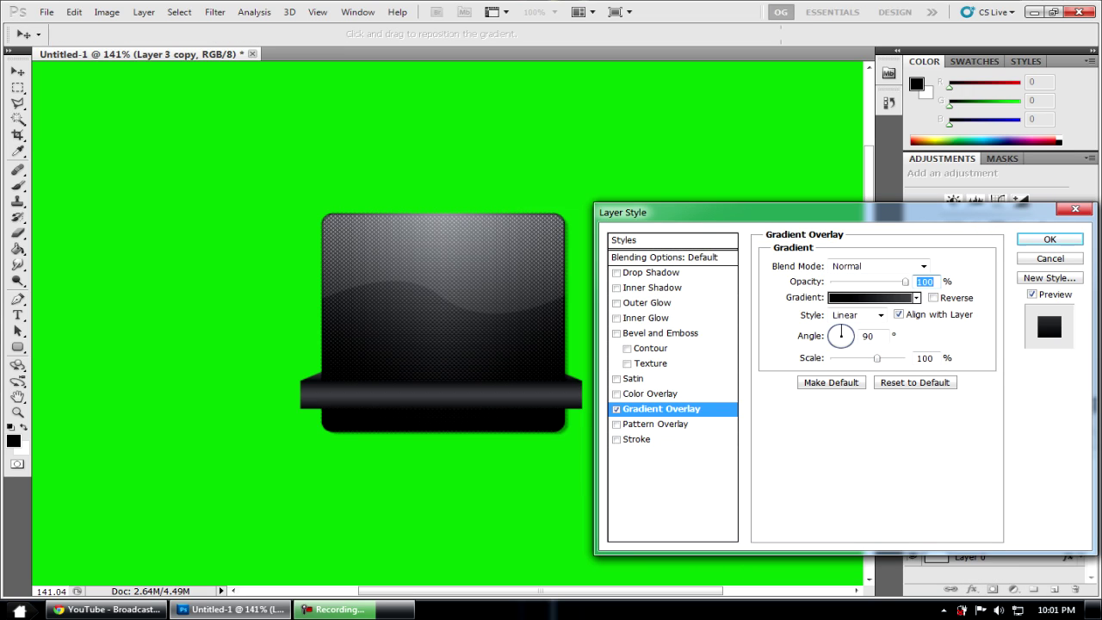
pyautogui.moveTo(878, 358); pyautogui.dragTo(906, 359)
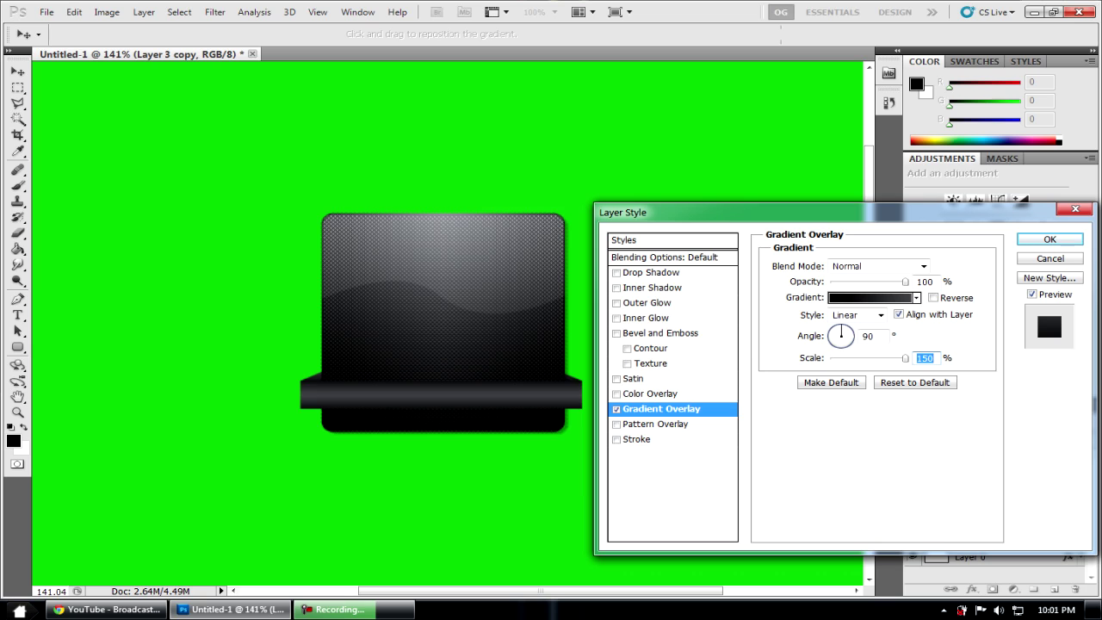
pyautogui.click(1050, 240)
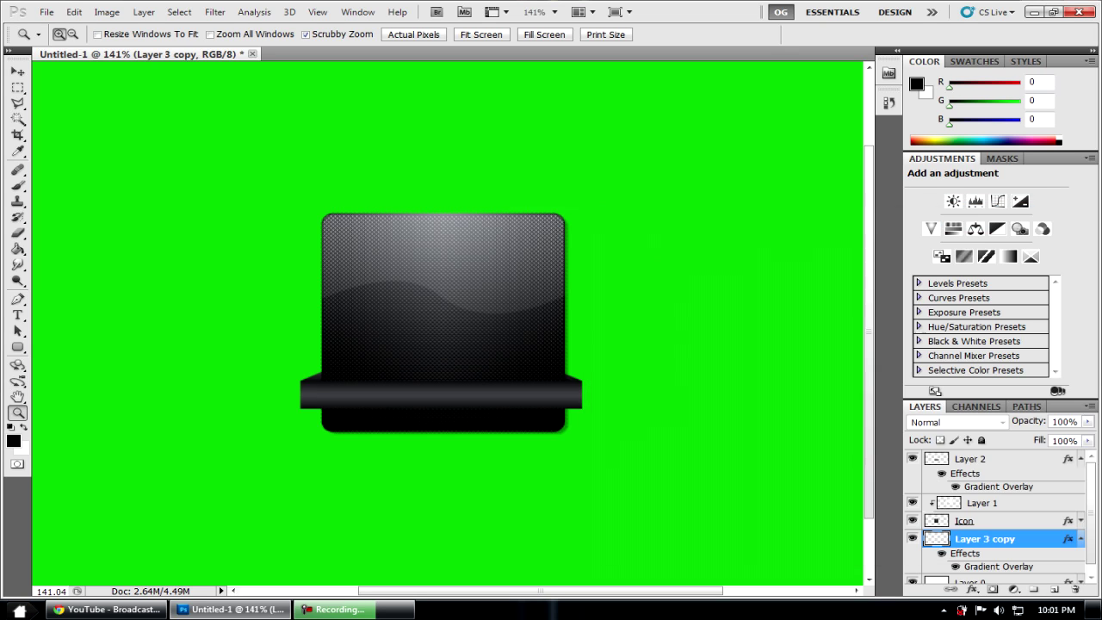
# Add a 1 px outside Stroke to the band on Layer 2
pyautogui.click(991, 459)
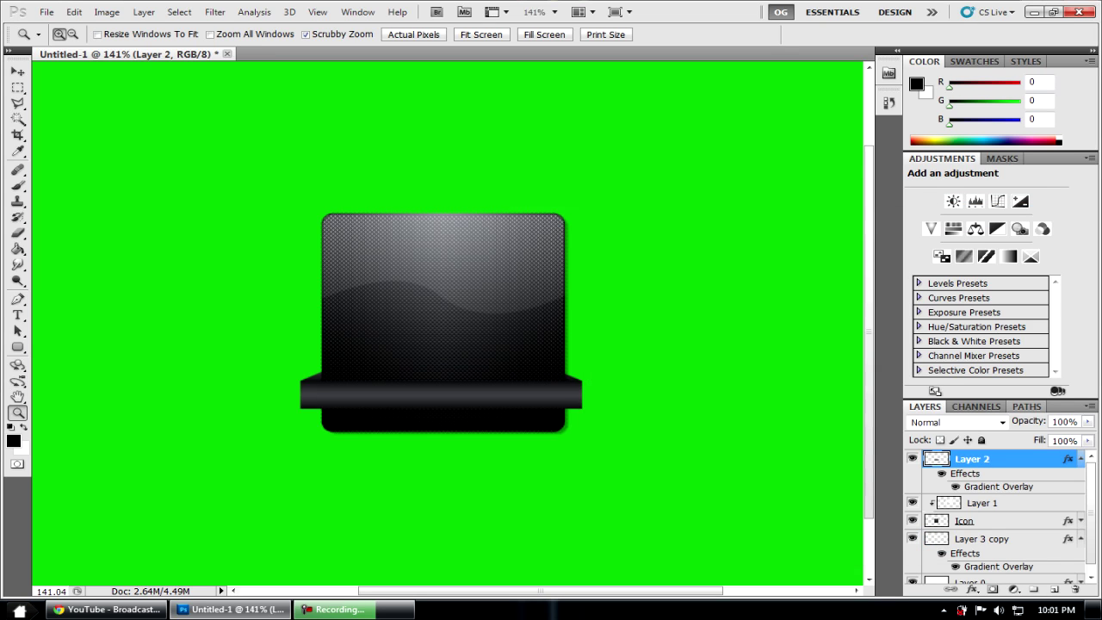
pyautogui.doubleClick(1025, 459)
pyautogui.click(637, 440)
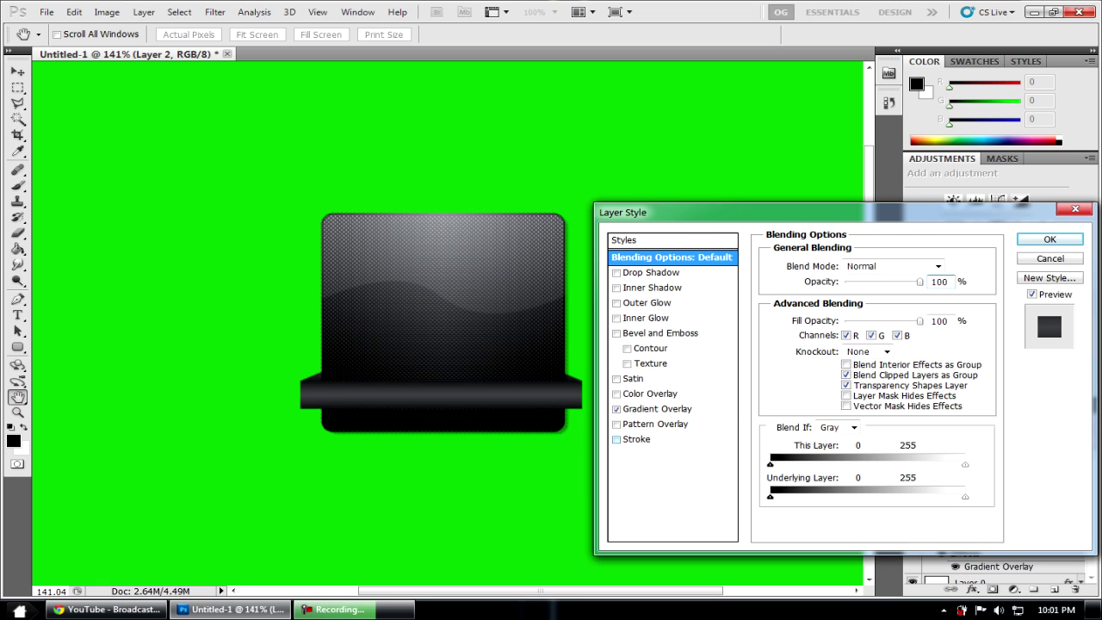
pyautogui.moveTo(833, 266); pyautogui.dragTo(830, 266)
pyautogui.click(805, 358)
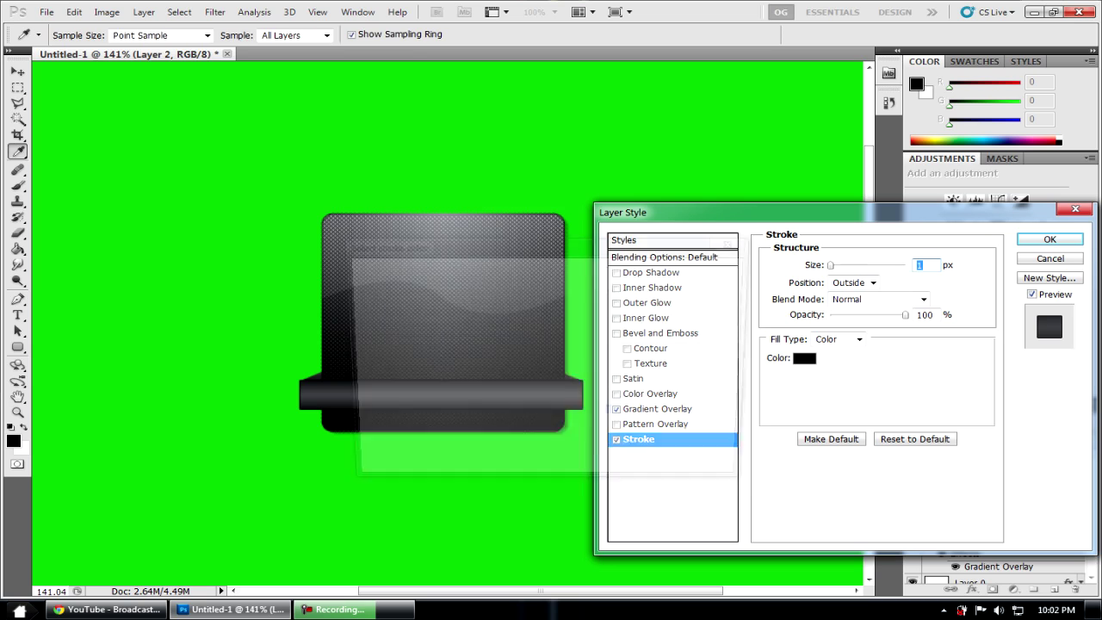
pyautogui.press('F1')
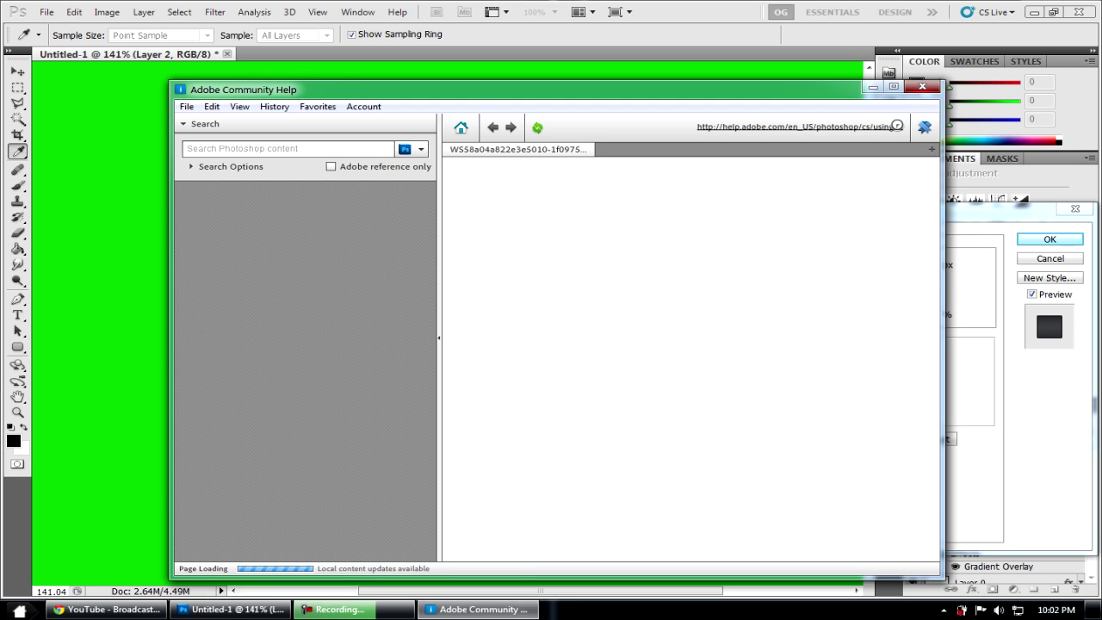
pyautogui.click(923, 86)
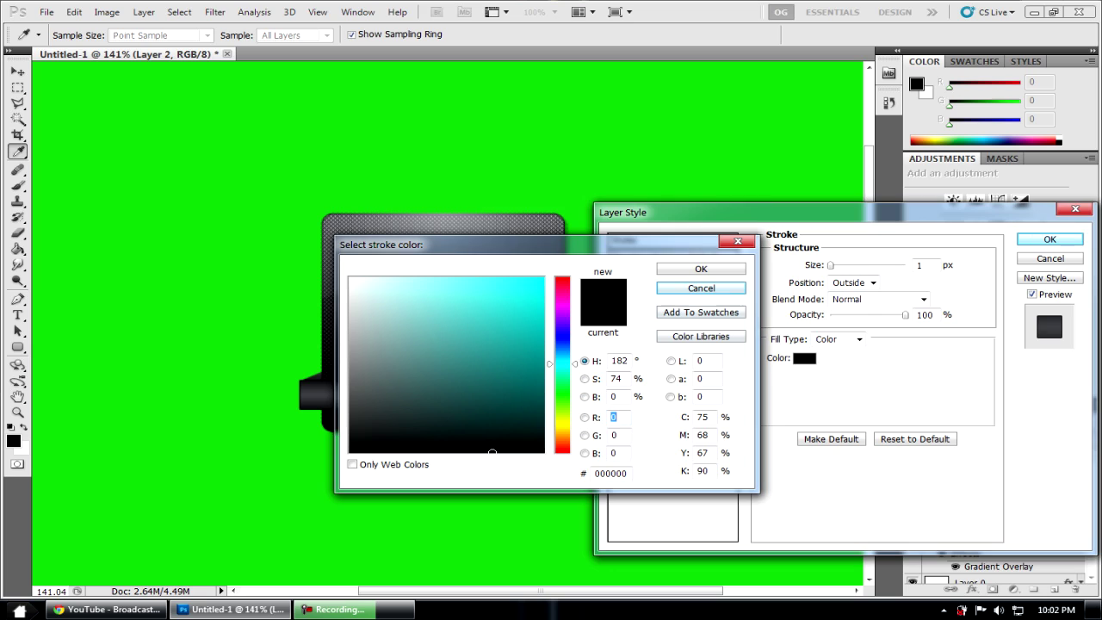
pyautogui.click(701, 269)
# Set the band stroke's fill type to Gradient with the black-to-dark-gray preset
pyautogui.click(840, 339)
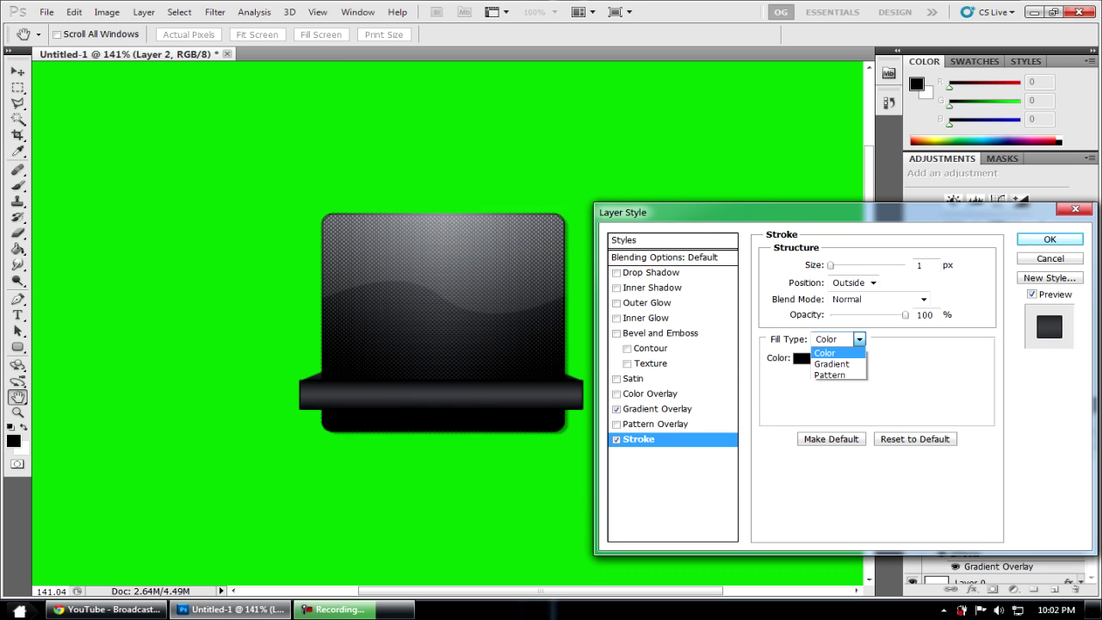
pyautogui.click(828, 373)
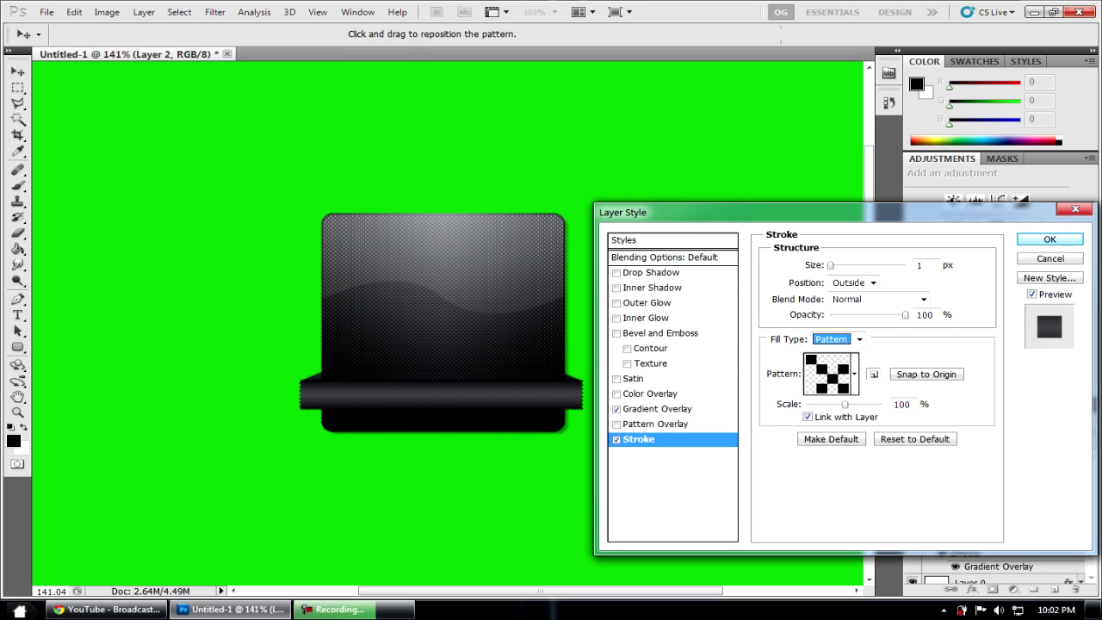
pyautogui.click(840, 339)
pyautogui.click(832, 364)
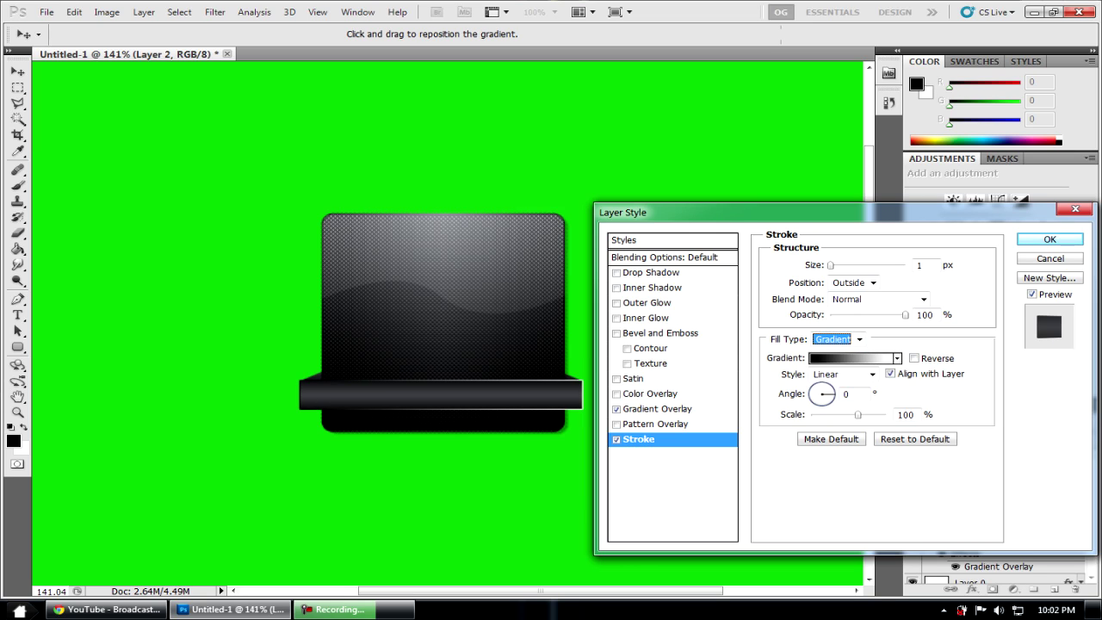
pyautogui.click(897, 359)
pyautogui.moveTo(920, 390); pyautogui.dragTo(920, 446)
pyautogui.click(804, 452)
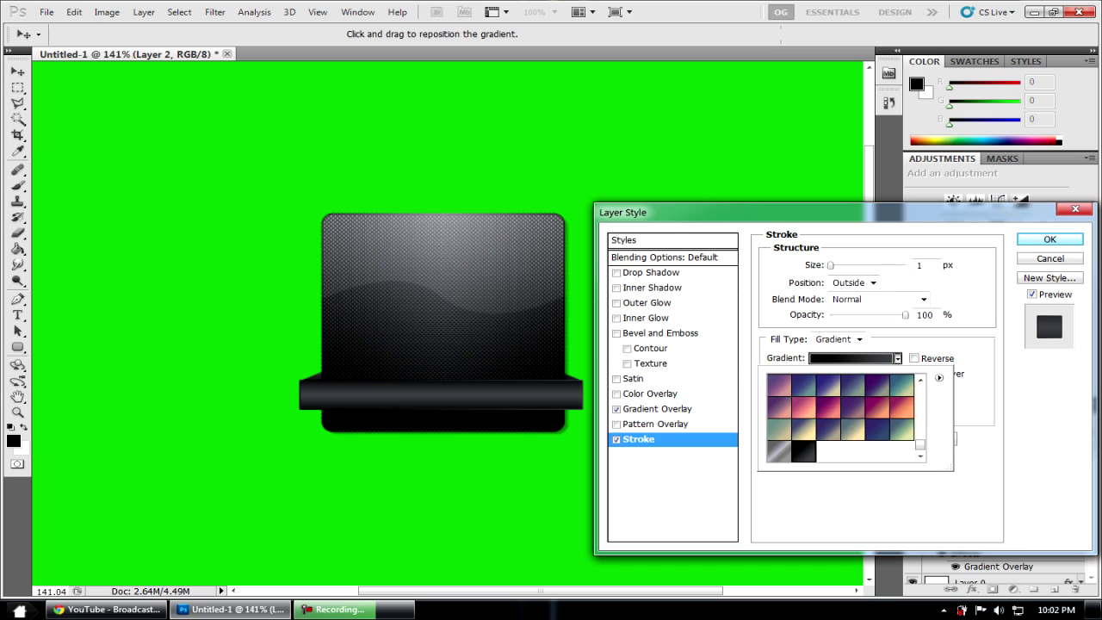
pyautogui.press('Return')
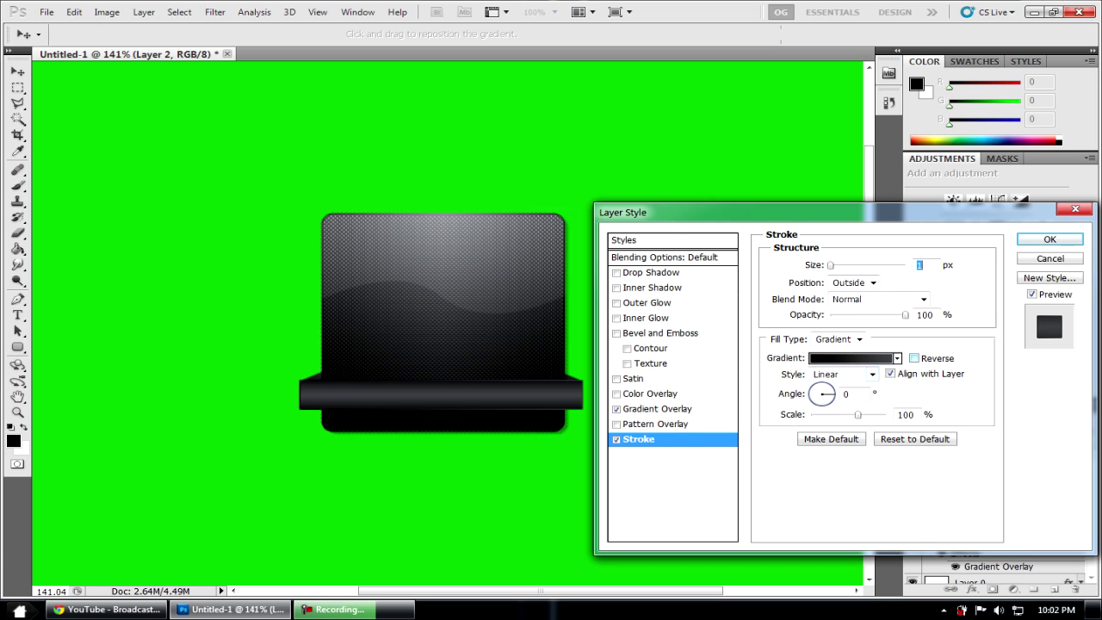
# Reverse the band stroke's gradient, set its style to Radial and apply the layer style
pyautogui.click(914, 358)
pyautogui.click(872, 374)
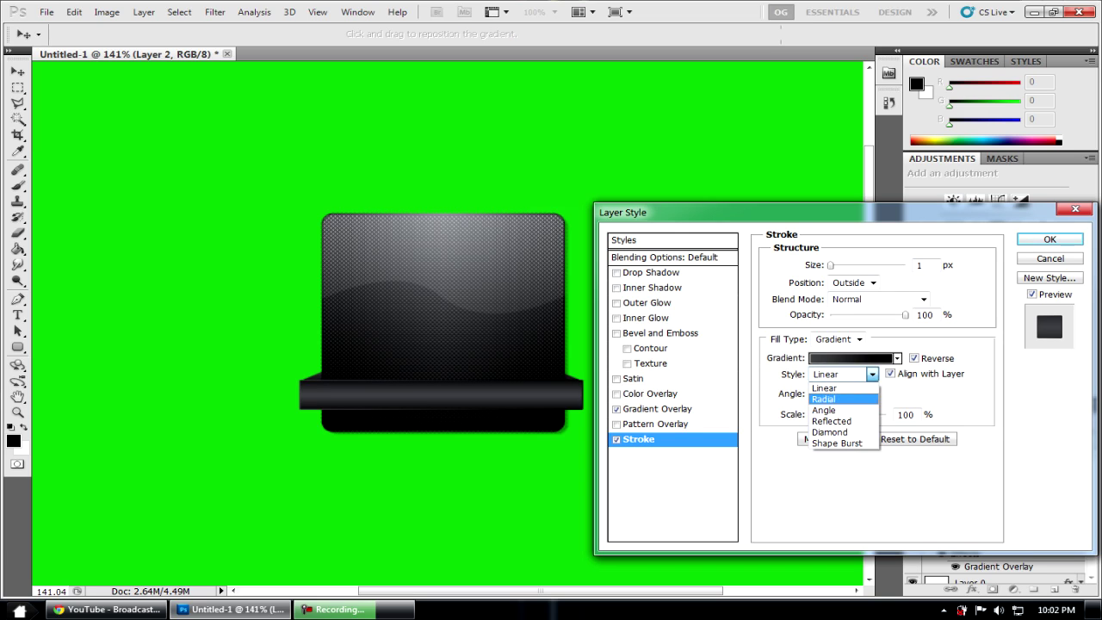
pyautogui.click(825, 399)
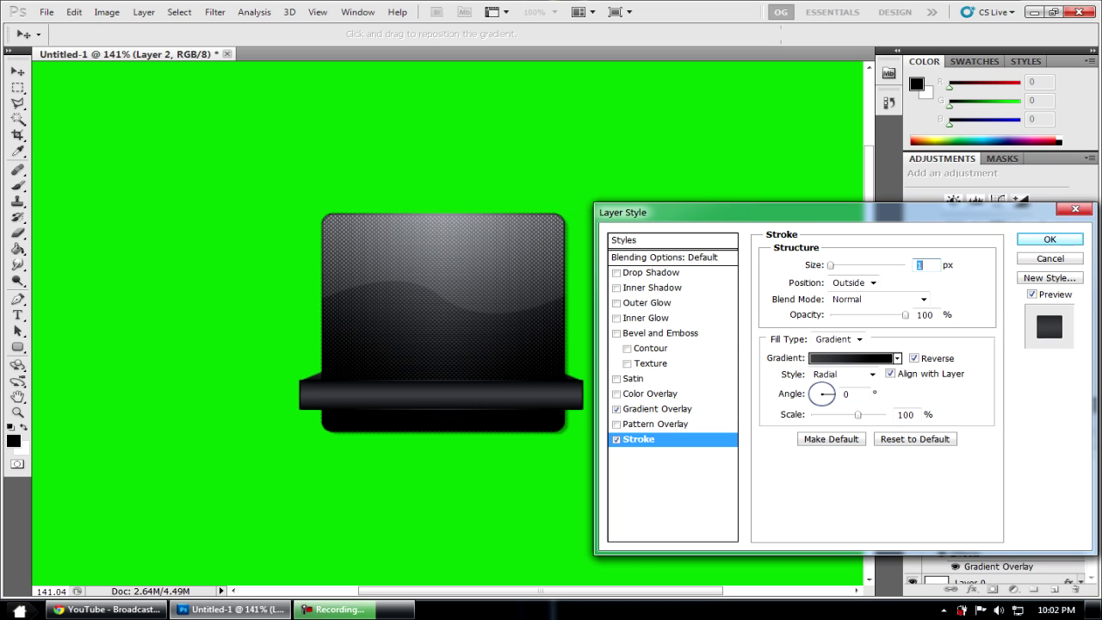
pyautogui.press('Return')
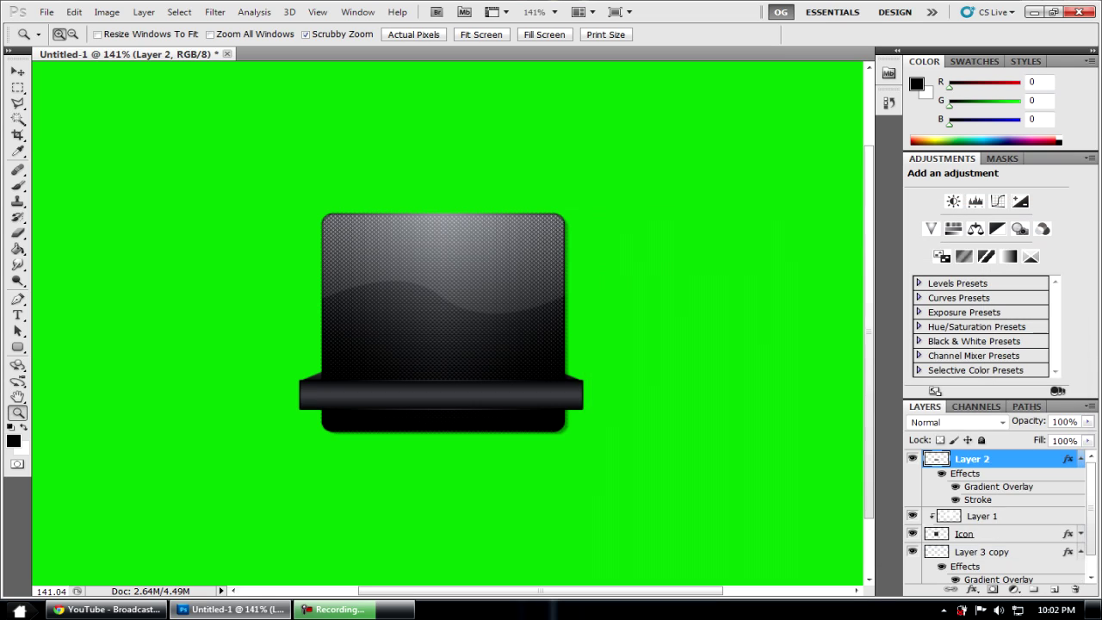
# Add a 1 px outside Stroke to the folds on Layer 3 copy
pyautogui.doubleClick(1034, 552)
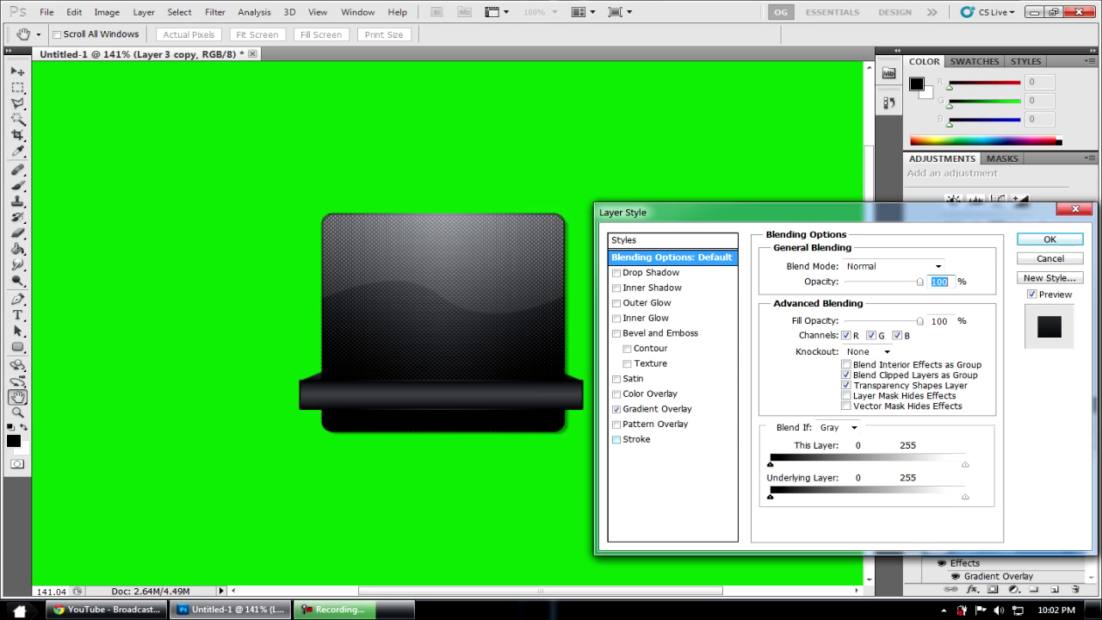
pyautogui.click(639, 439)
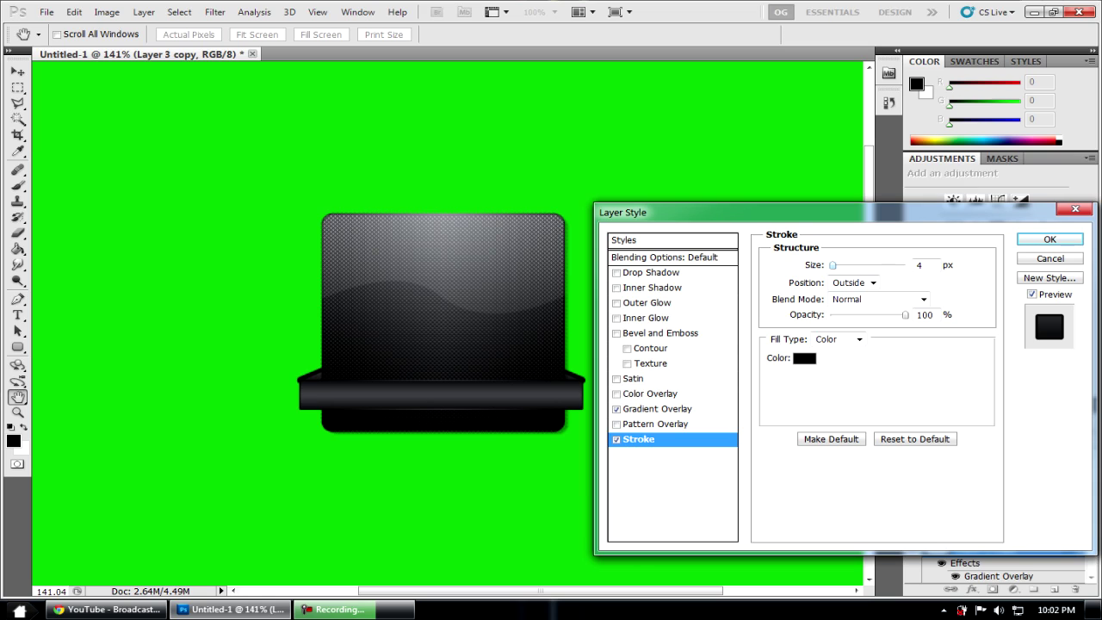
pyautogui.moveTo(833, 265); pyautogui.dragTo(829, 265)
# Set the fold stroke's fill type to Gradient with the black-to-dark-gray preset
pyautogui.click(840, 339)
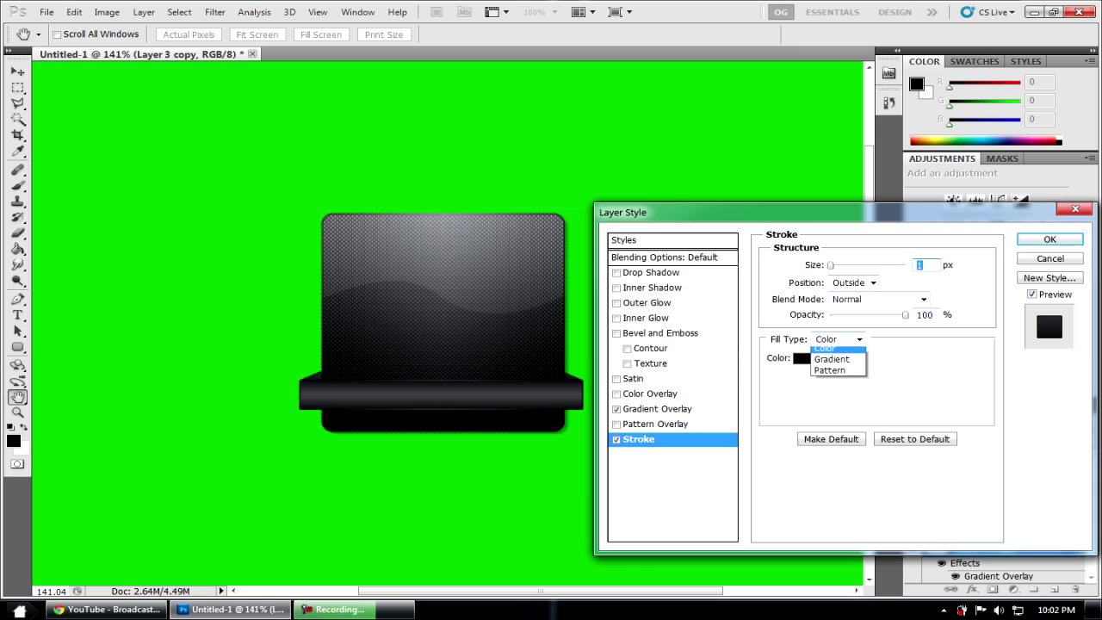
pyautogui.click(832, 364)
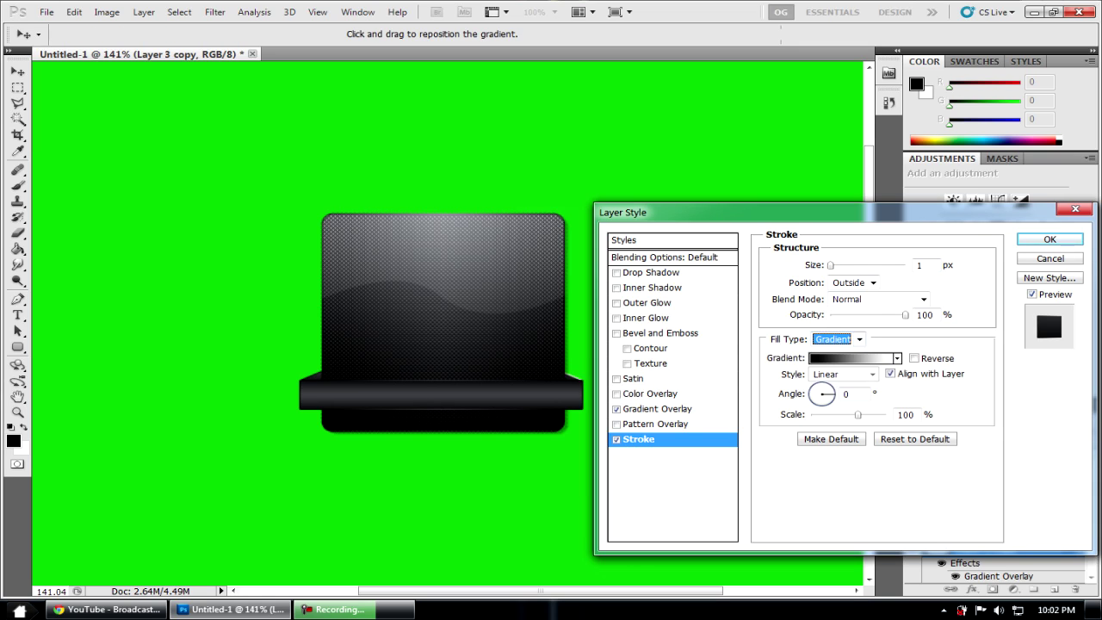
pyautogui.click(842, 359)
pyautogui.moveTo(899, 293); pyautogui.dragTo(898, 335)
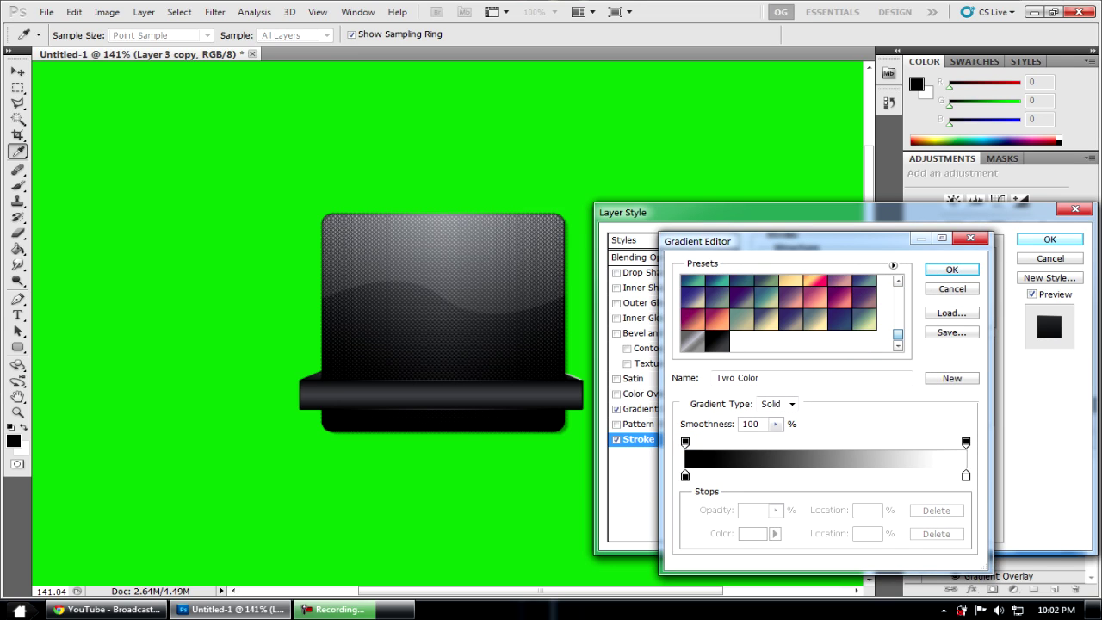
pyautogui.click(717, 341)
pyautogui.press('Return')
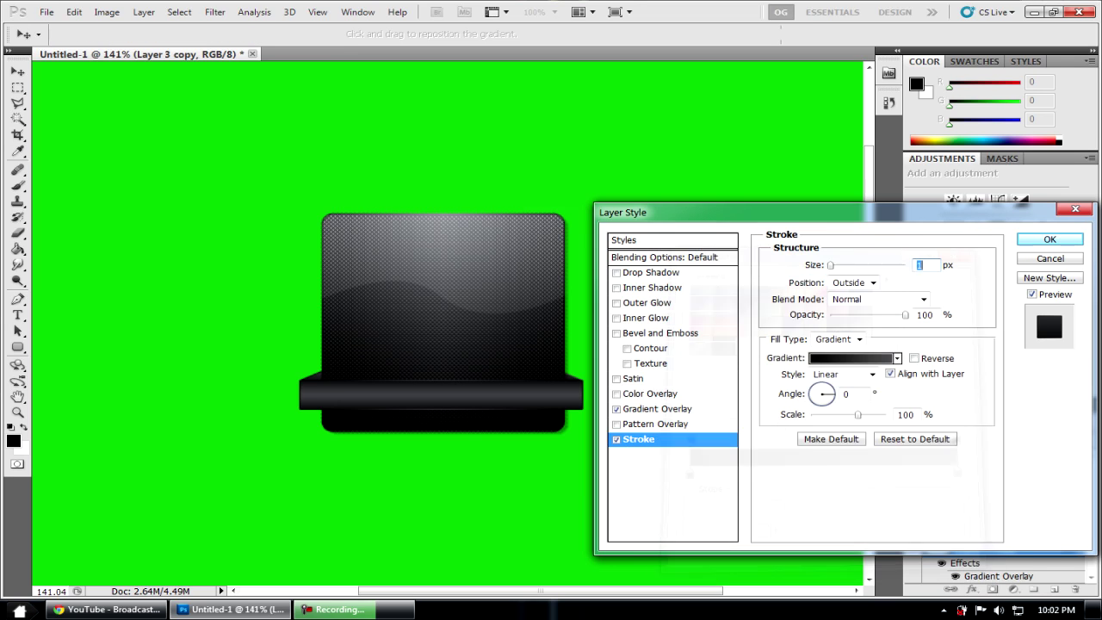
# Set the fold stroke's gradient style to Radial and apply the layer style
pyautogui.click(845, 375)
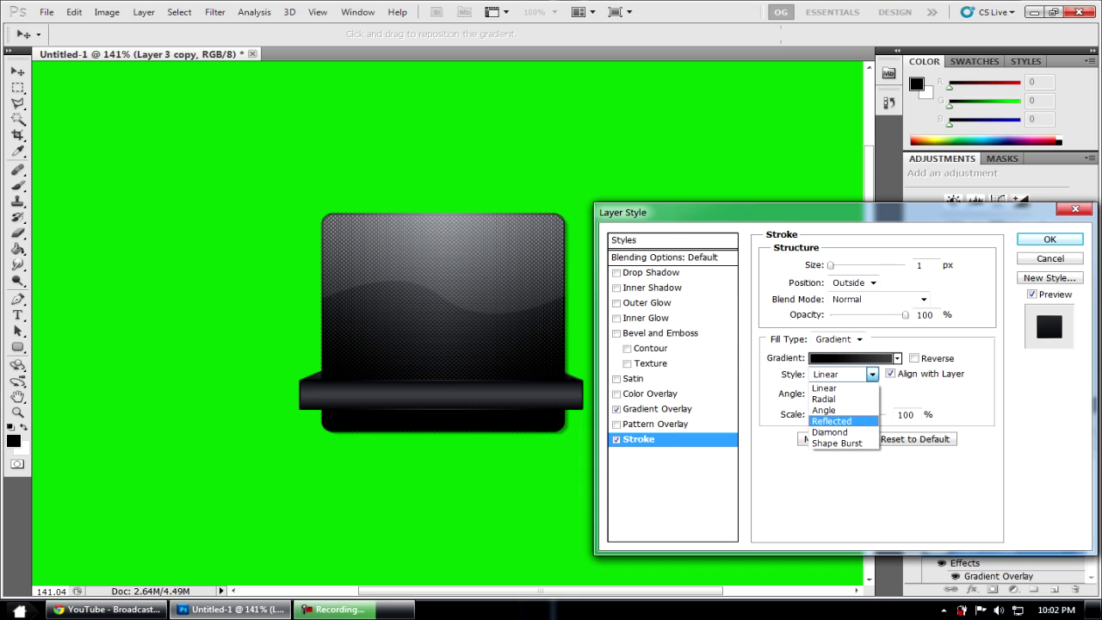
pyautogui.press('Return')
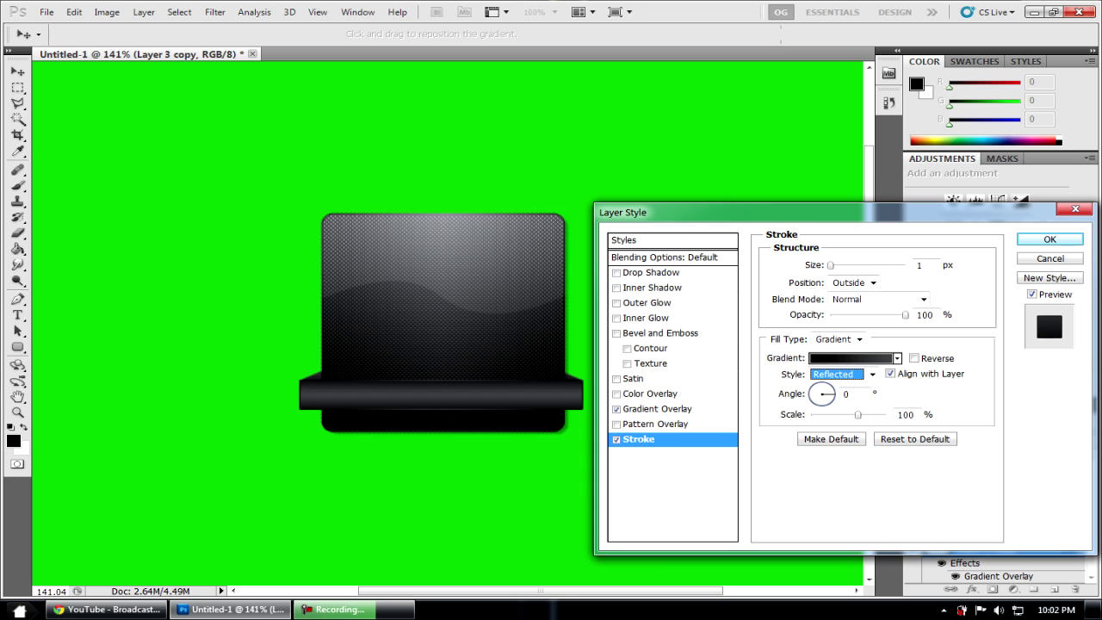
pyautogui.hotkey('alt', 'Down')
pyautogui.press('Up')
pyautogui.press('Up')
pyautogui.press('Return')
pyautogui.press('Return')
pyautogui.press('z')
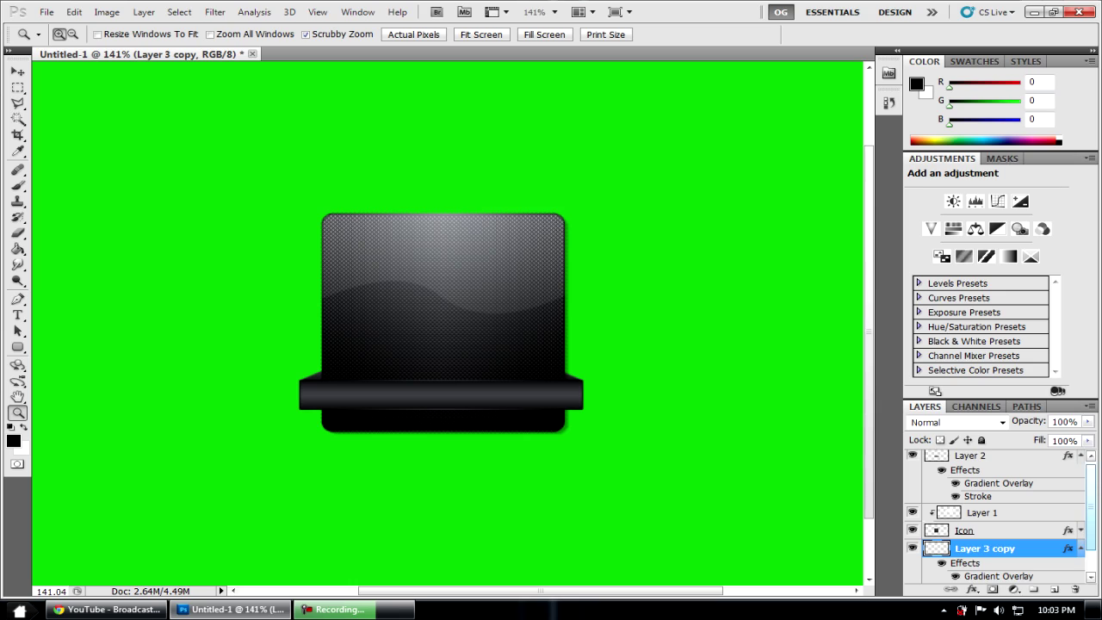
pyautogui.moveTo(1091, 508); pyautogui.dragTo(1092, 503)
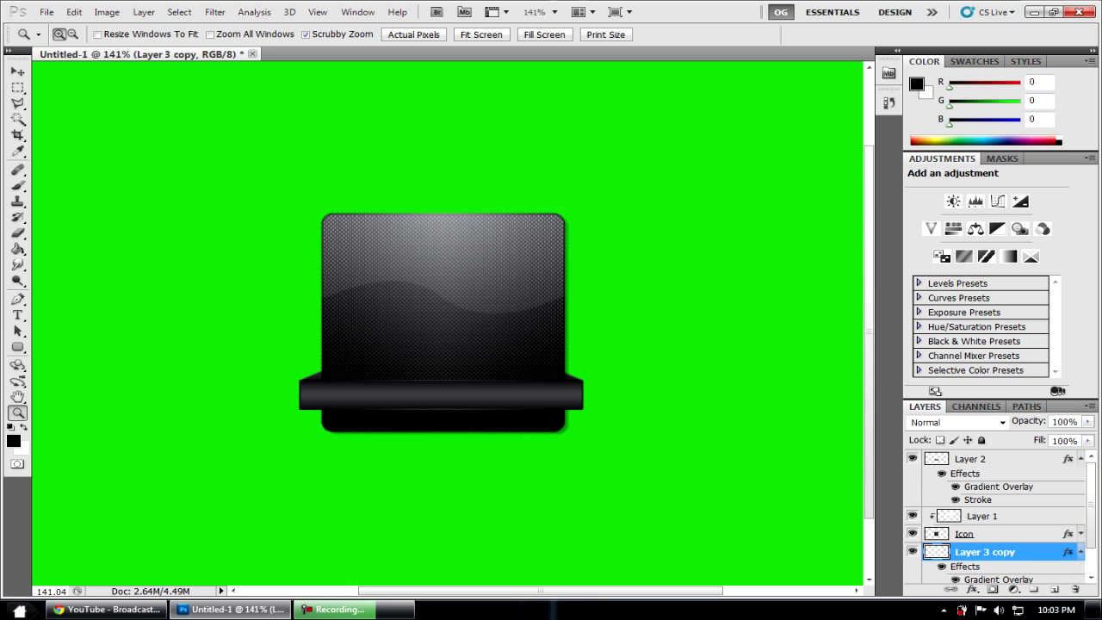
pyautogui.press('v')
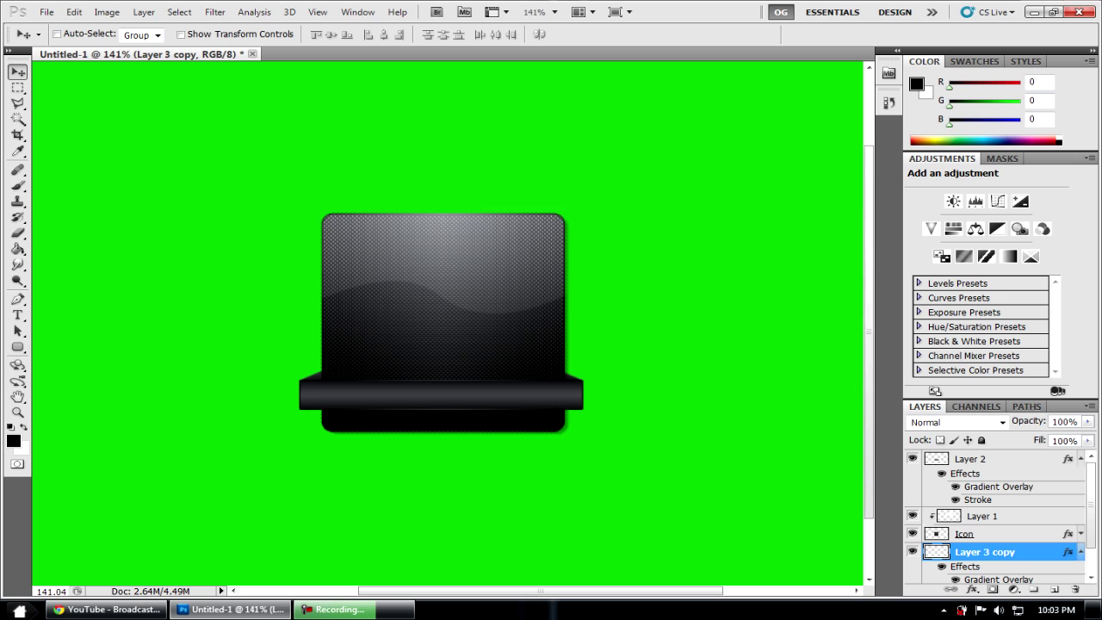
# Place the YouTube-Logo image from the Partner Logos folder in Pictures > Icons & Logos, scaled to about 62%
pyautogui.click(20, 611)
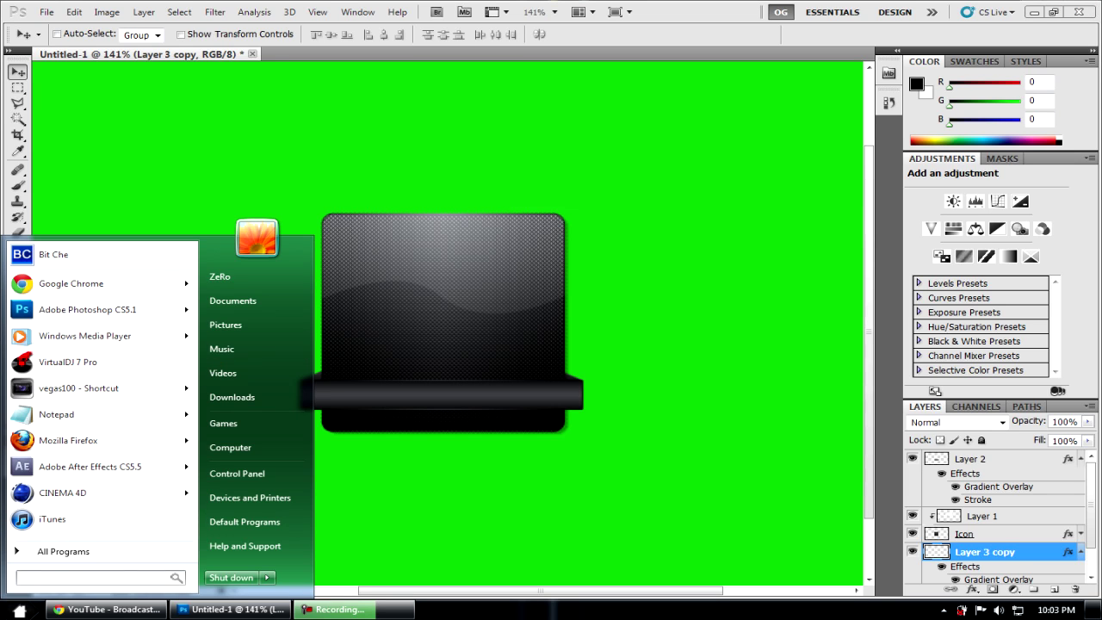
pyautogui.click(227, 324)
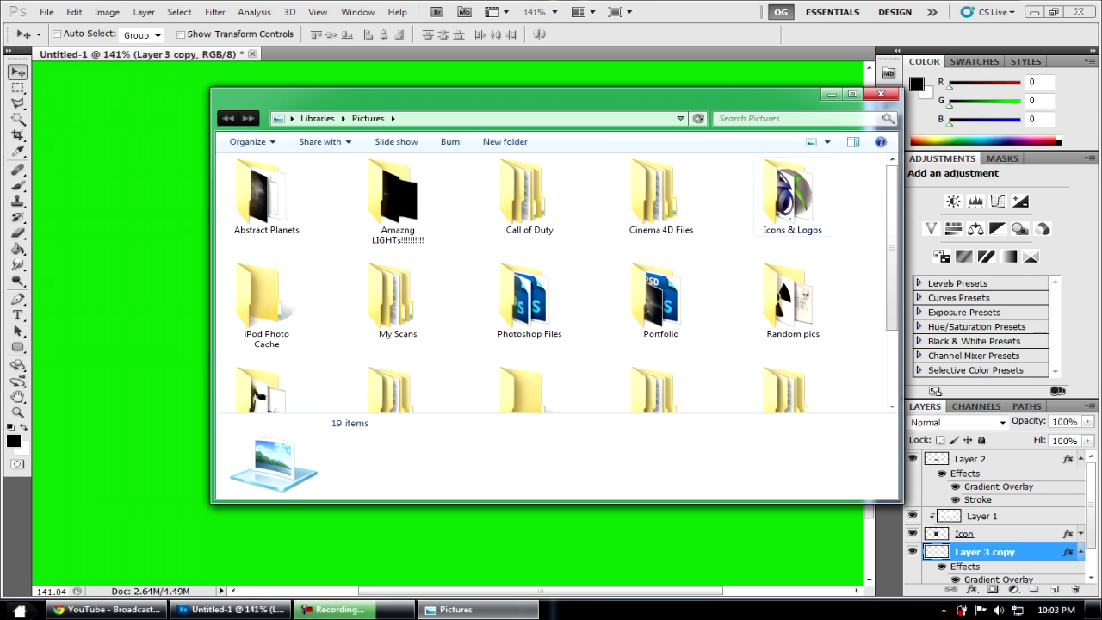
pyautogui.doubleClick(794, 197)
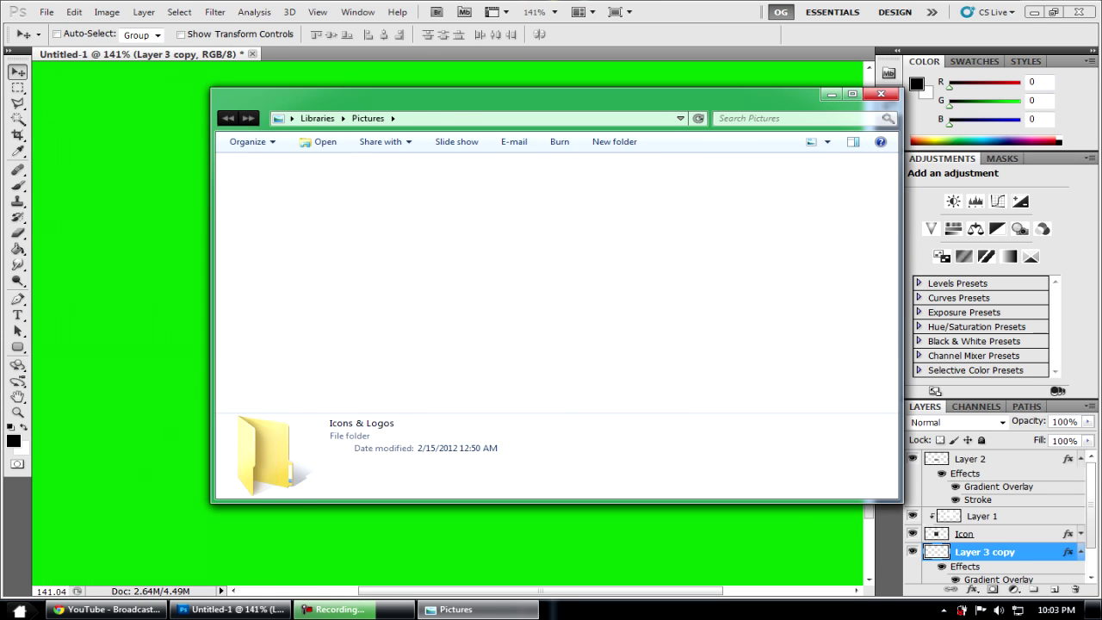
pyautogui.doubleClick(793, 194)
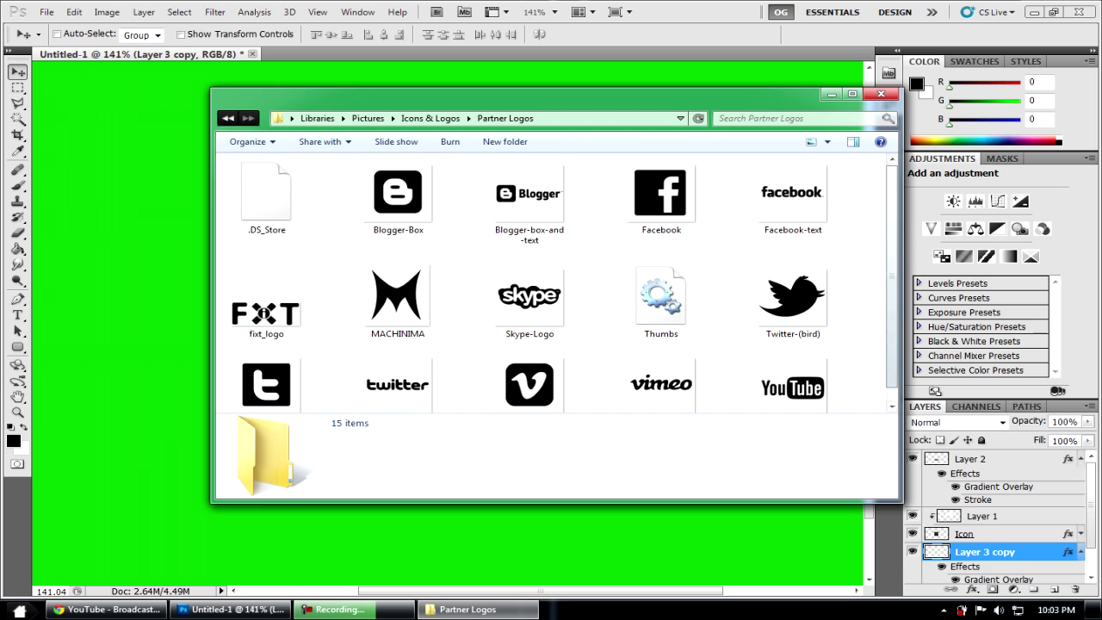
pyautogui.scroll(-1, 565, 283)
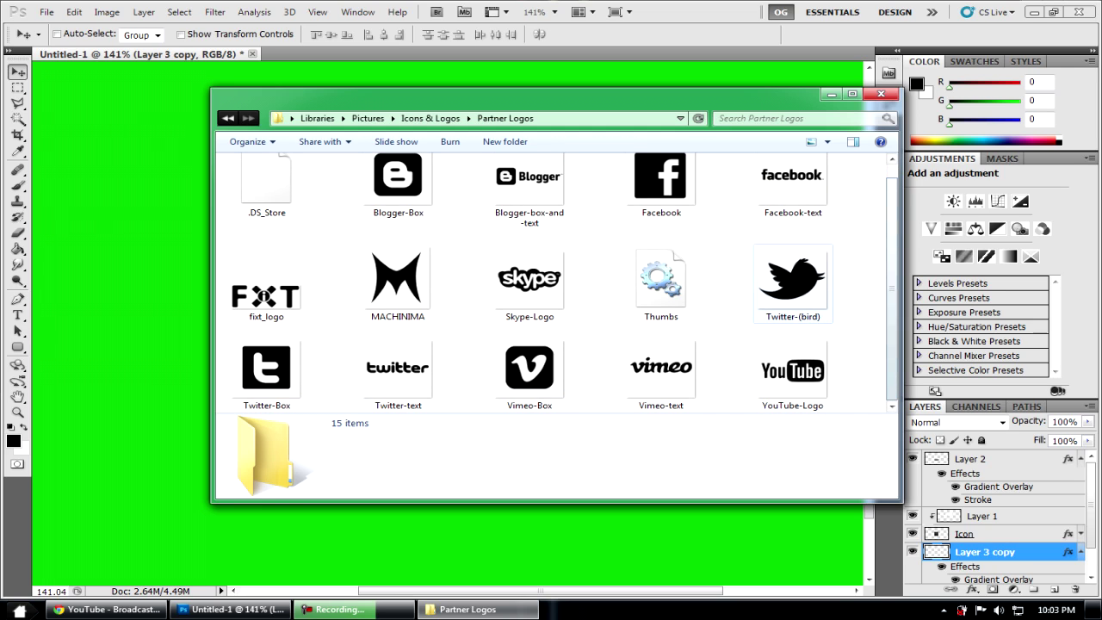
pyautogui.click(792, 372)
pyautogui.moveTo(792, 372); pyautogui.dragTo(155, 267)
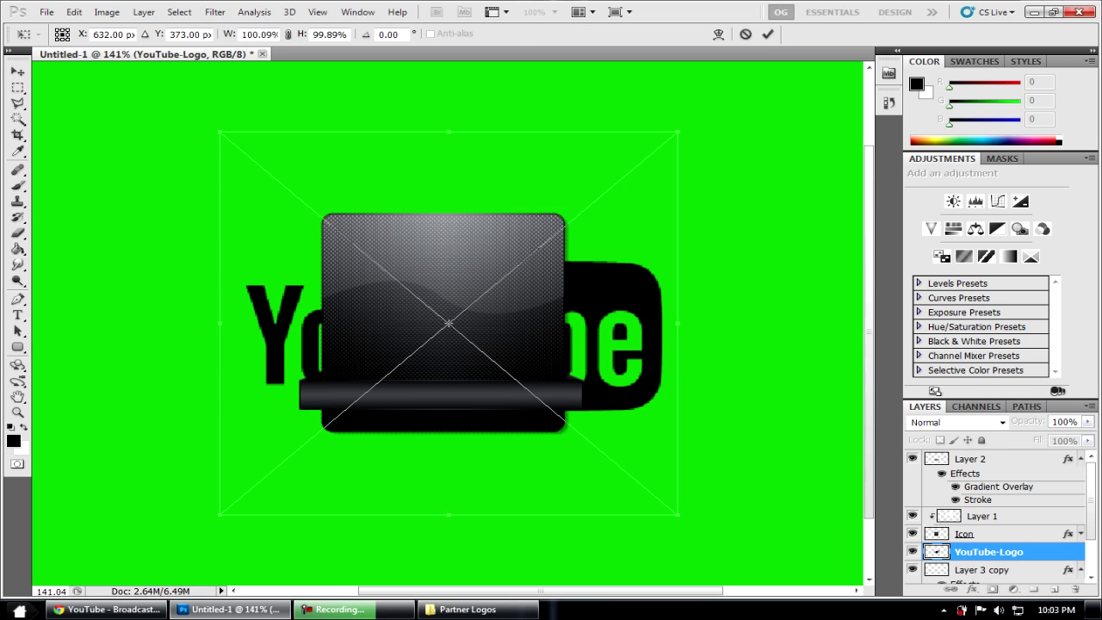
pyautogui.moveTo(221, 132); pyautogui.dragTo(394, 279)
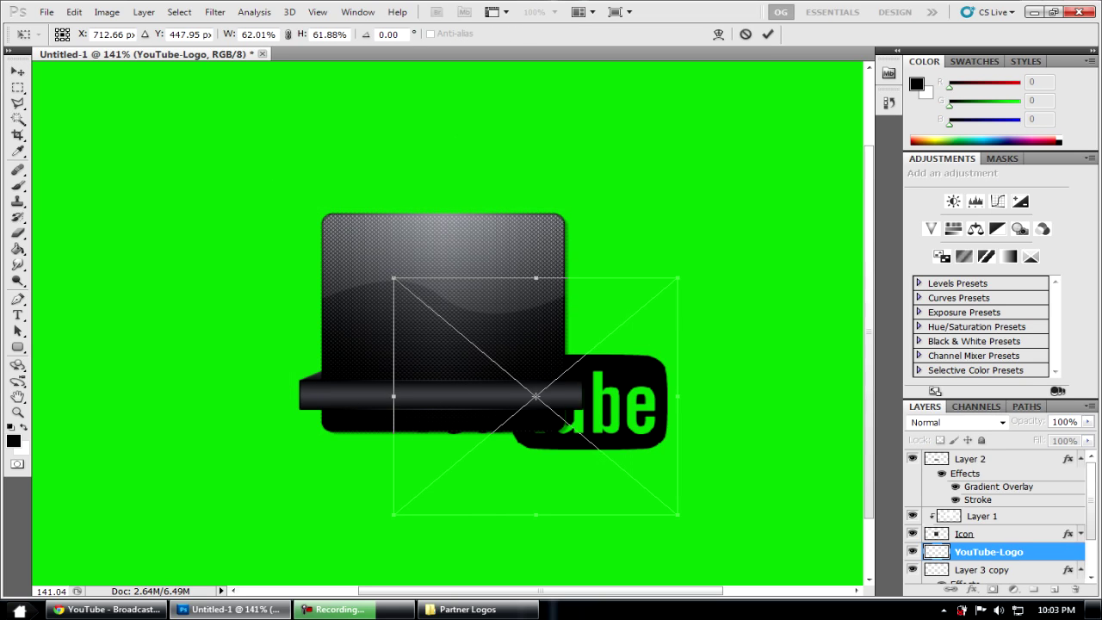
pyautogui.press('Return')
# Bring the YouTube-Logo layer above Layer 2 and scale the logo to 44.5%, positioned on the icon
pyautogui.moveTo(990, 551); pyautogui.dragTo(964, 456)
pyautogui.moveTo(547, 403); pyautogui.dragTo(453, 320)
pyautogui.hotkey('ctrl', 't')
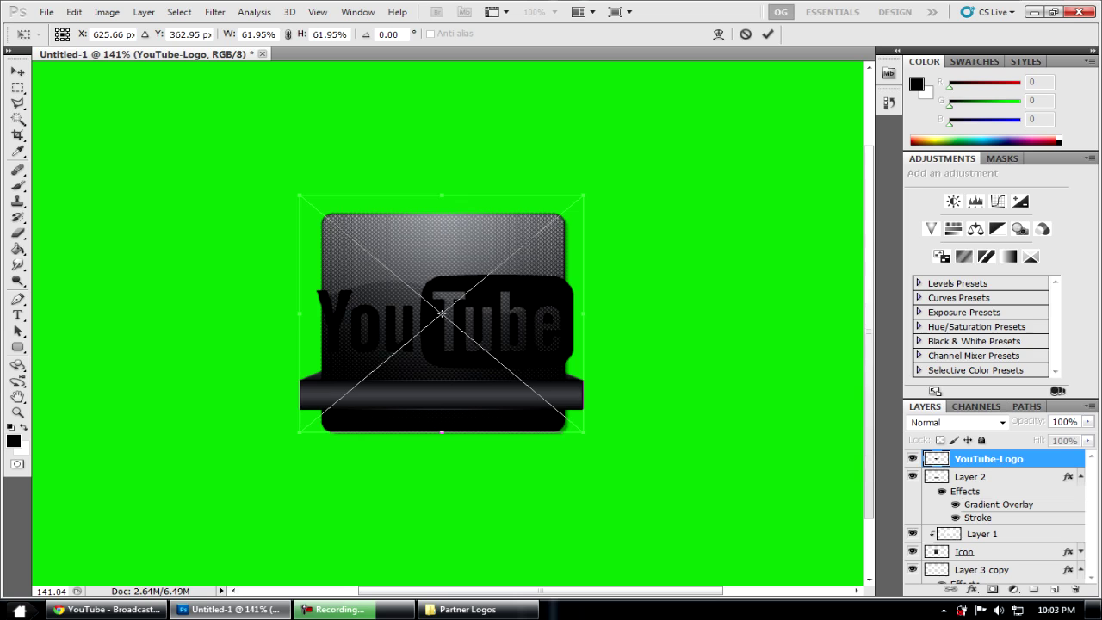
pyautogui.moveTo(584, 195); pyautogui.dragTo(504, 262)
pyautogui.press('Return')
pyautogui.moveTo(438, 353); pyautogui.dragTo(476, 304)
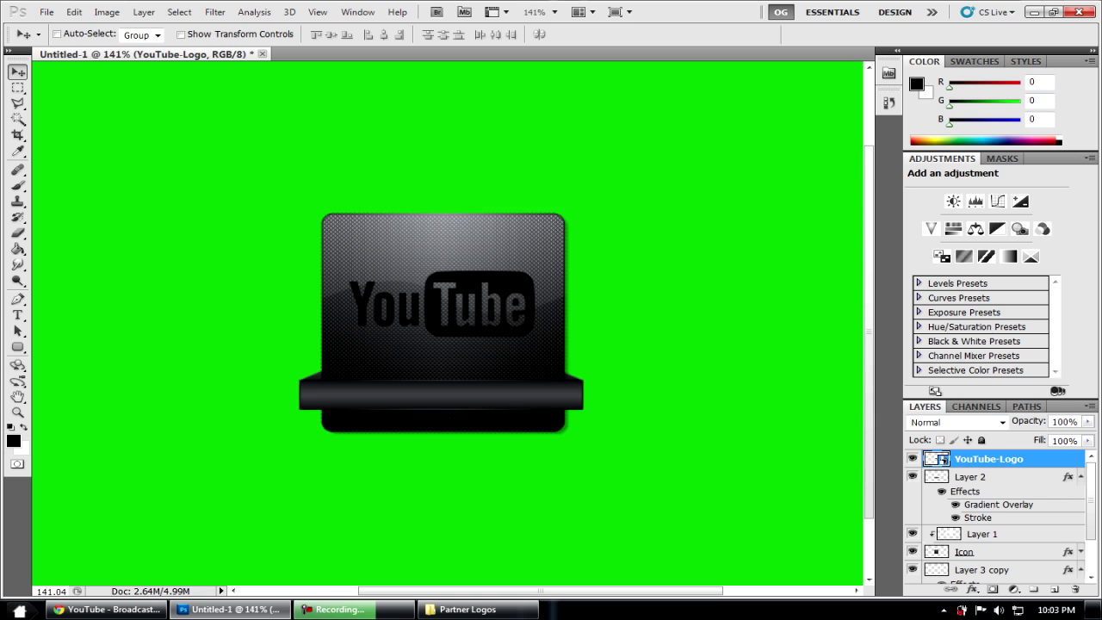
# Enlarge the YouTube logo slightly and center it on the icon just above the ribbon band
pyautogui.hotkey('ctrl', 't')
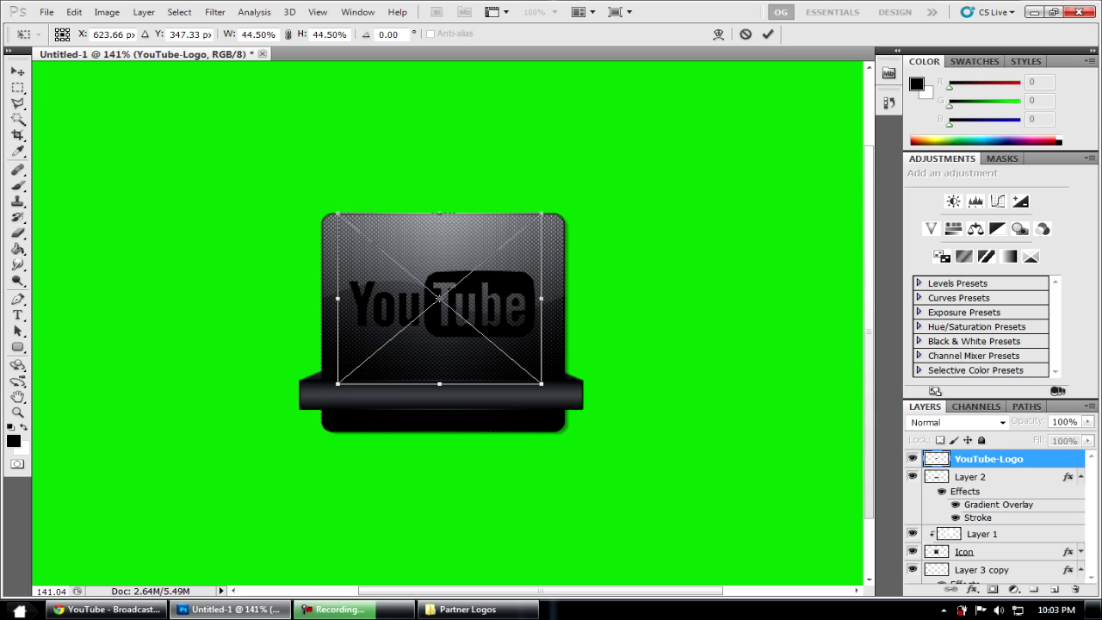
pyautogui.moveTo(542, 214); pyautogui.dragTo(576, 184)
pyautogui.press('Return')
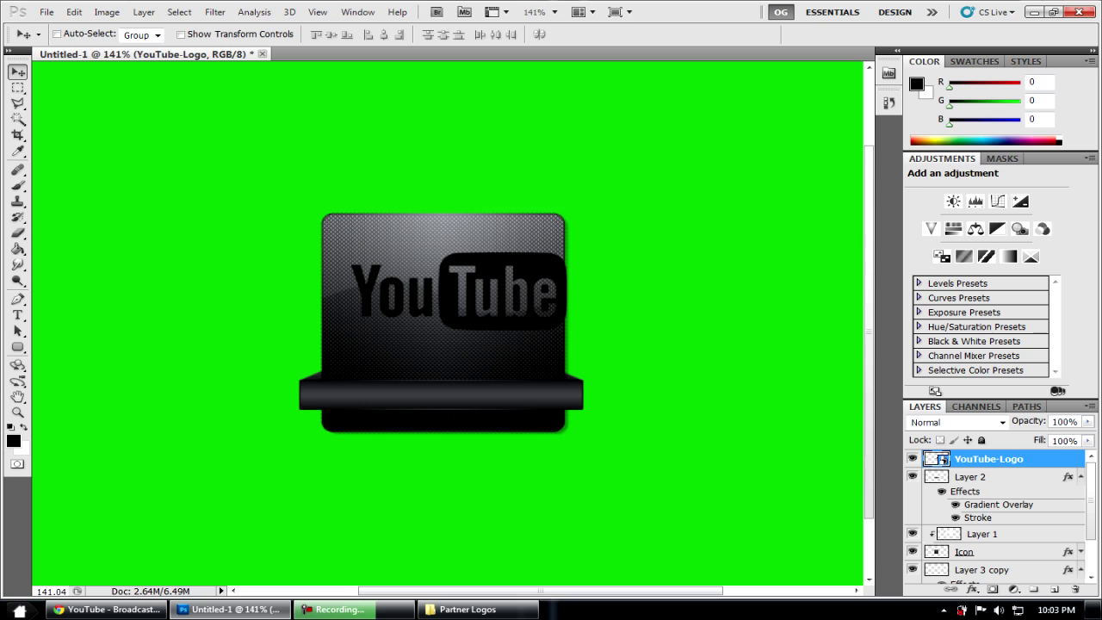
pyautogui.moveTo(460, 293); pyautogui.dragTo(441, 300)
pyautogui.hotkey('shift', 'Down')
pyautogui.hotkey('shift', 'Down')
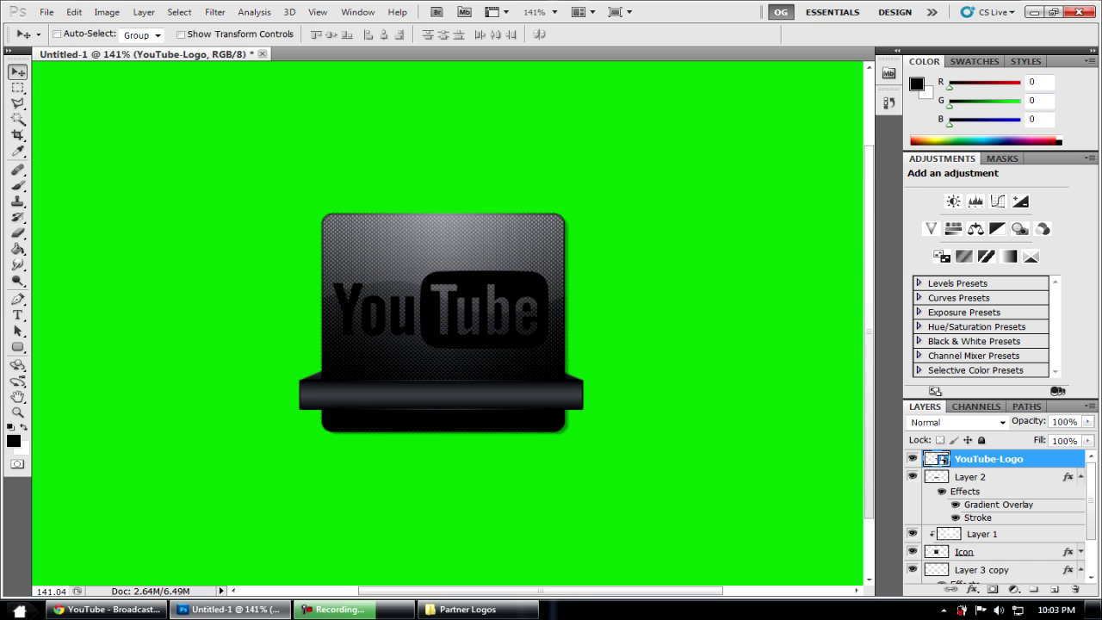
# Rasterize the YouTube-Logo layer and add a white Color Overlay to it
pyautogui.rightClick(988, 456)
pyautogui.click(989, 233)
pyautogui.doubleClick(1038, 459)
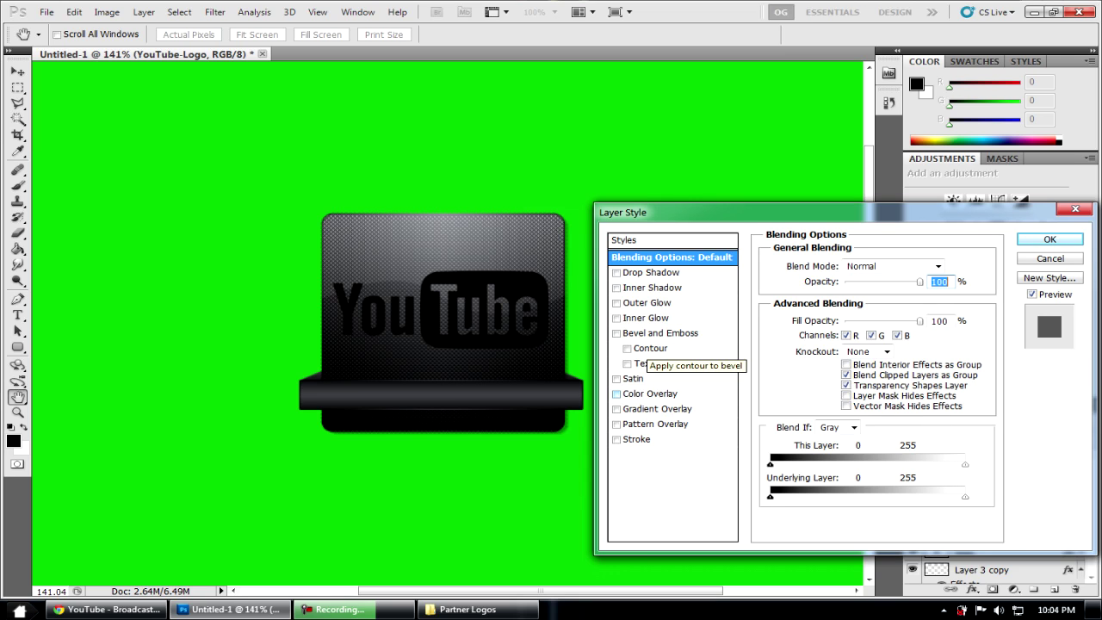
pyautogui.click(617, 393)
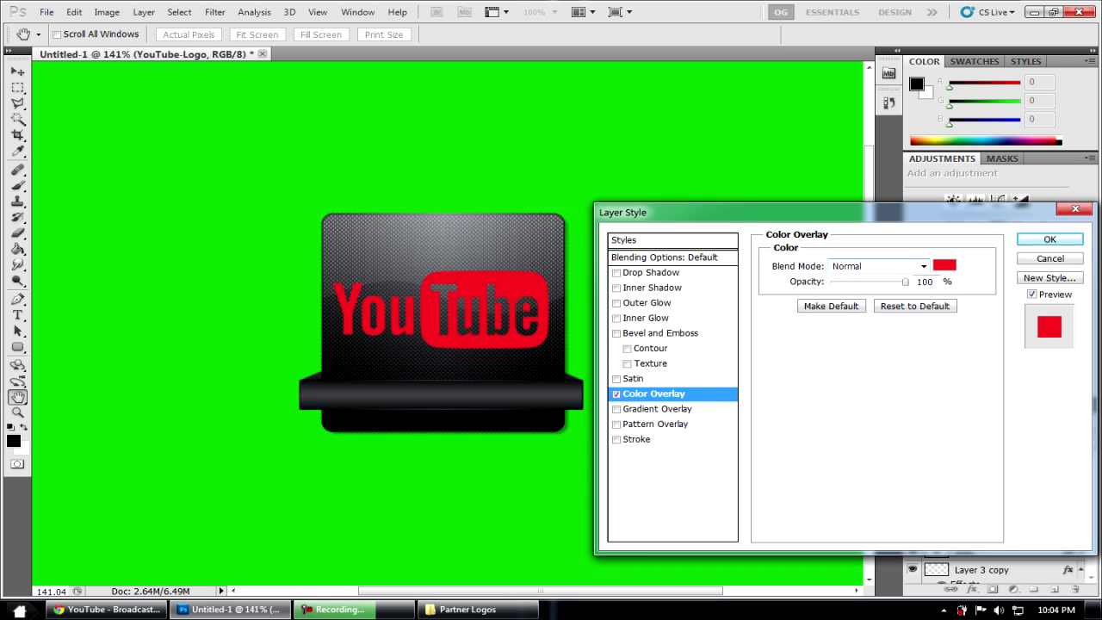
pyautogui.click(945, 264)
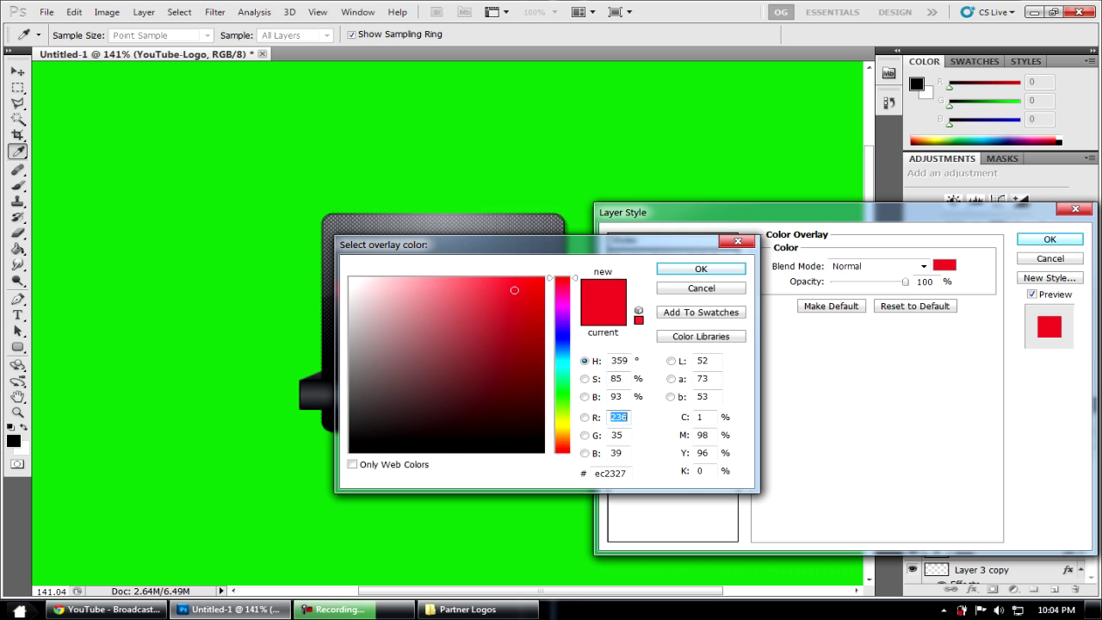
pyautogui.click(350, 278)
pyautogui.click(701, 269)
# Lower the logo's Color Overlay opacity to 0% and raise it back to 100%
pyautogui.moveTo(905, 282); pyautogui.dragTo(831, 282)
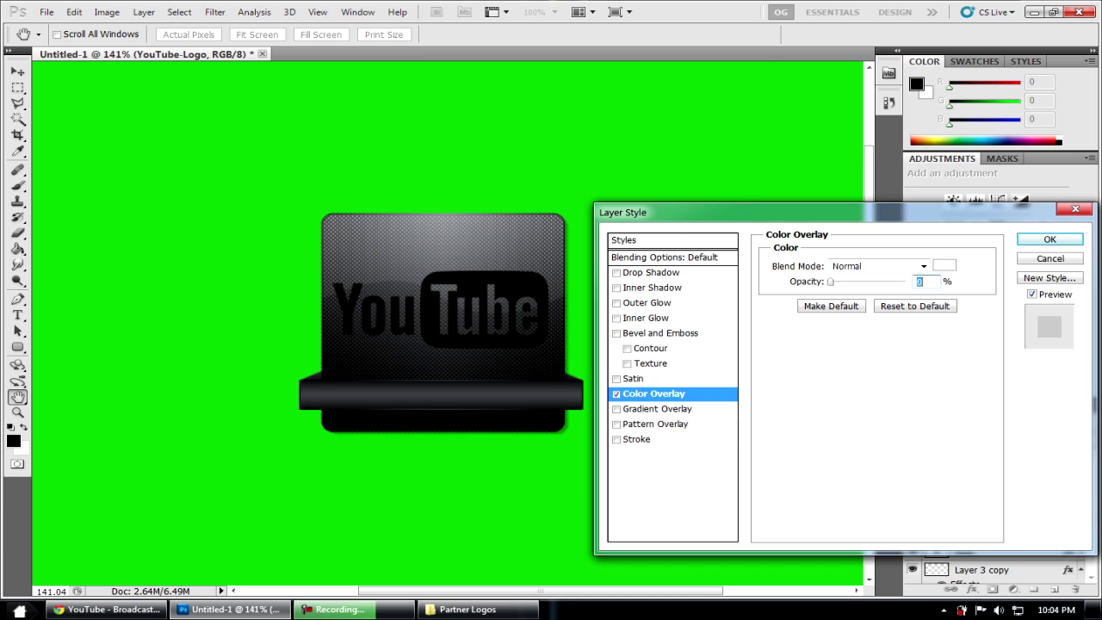
pyautogui.hotkey('shift', 'Up')
pyautogui.hotkey('shift', 'Up')
pyautogui.hotkey('shift', 'Up')
pyautogui.hotkey('shift', 'Up')
pyautogui.hotkey('shift', 'Up')
pyautogui.hotkey('shift', 'Up')
pyautogui.hotkey('shift', 'Up')
pyautogui.hotkey('shift', 'Up')
pyautogui.hotkey('shift', 'Up')
pyautogui.hotkey('shift', 'Up')
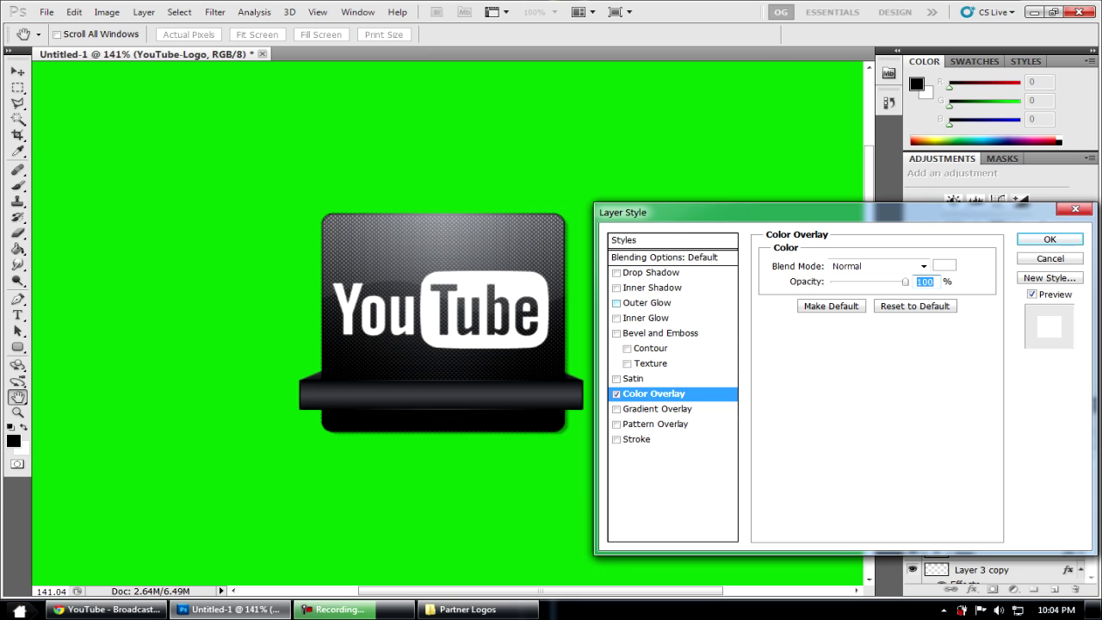
# Add a black Inner Glow to the YouTube logo with the Normal blend mode
pyautogui.click(646, 319)
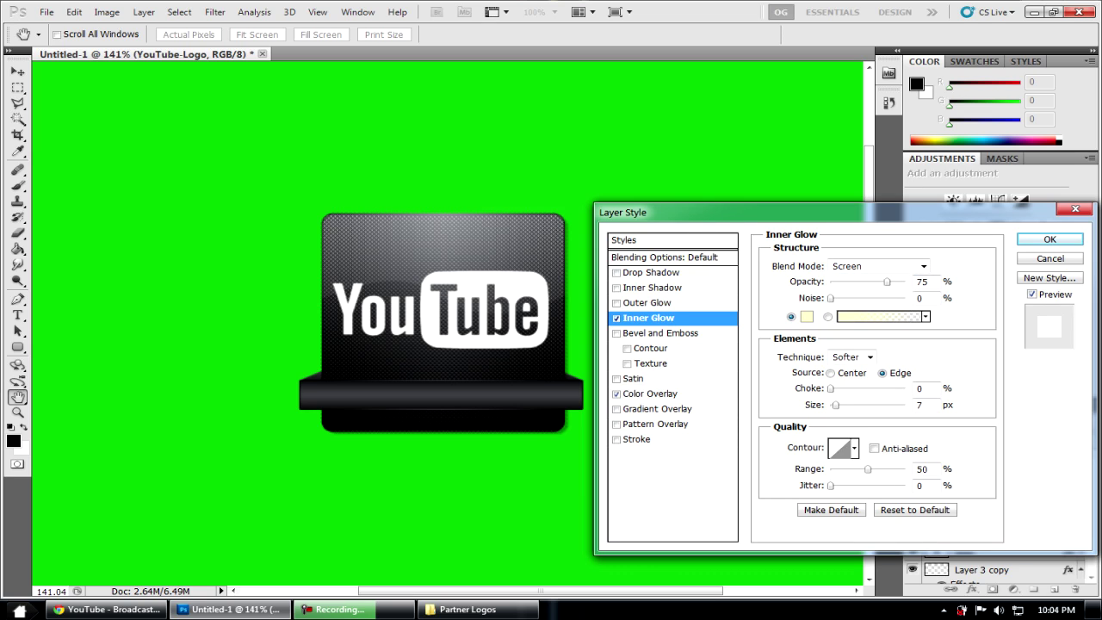
pyautogui.click(807, 317)
pyautogui.moveTo(517, 422); pyautogui.dragTo(546, 453)
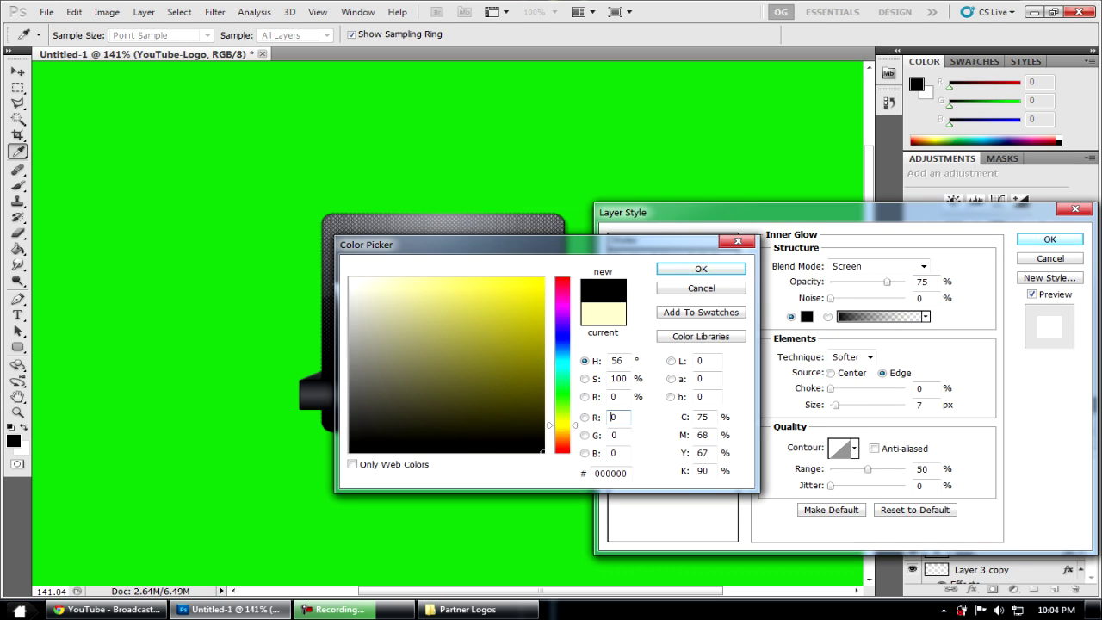
pyautogui.click(701, 268)
pyautogui.click(878, 267)
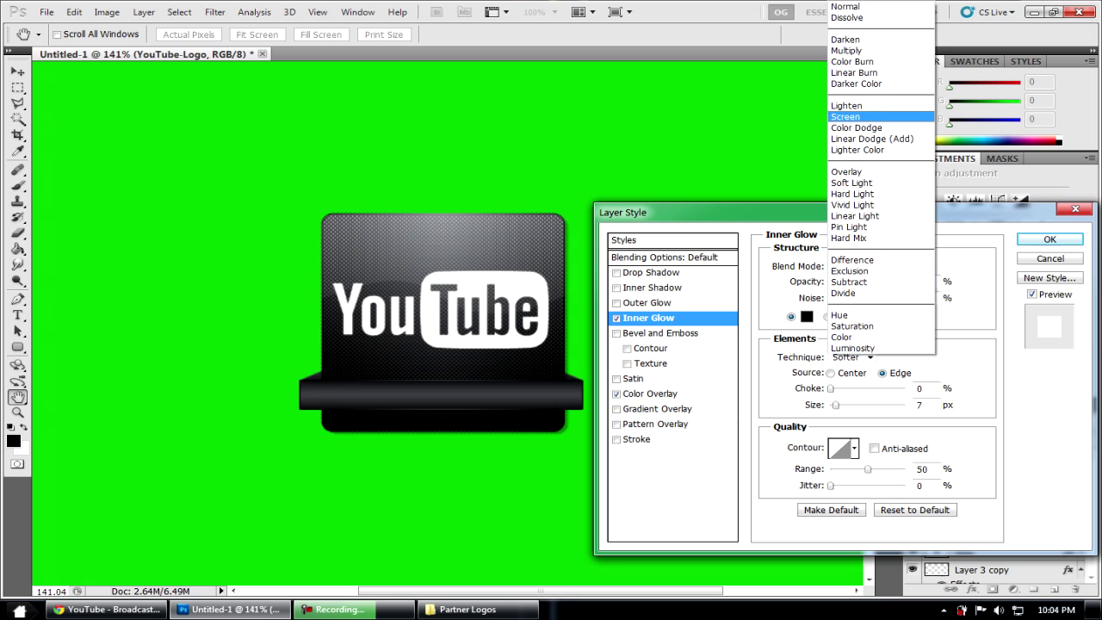
pyautogui.click(861, 7)
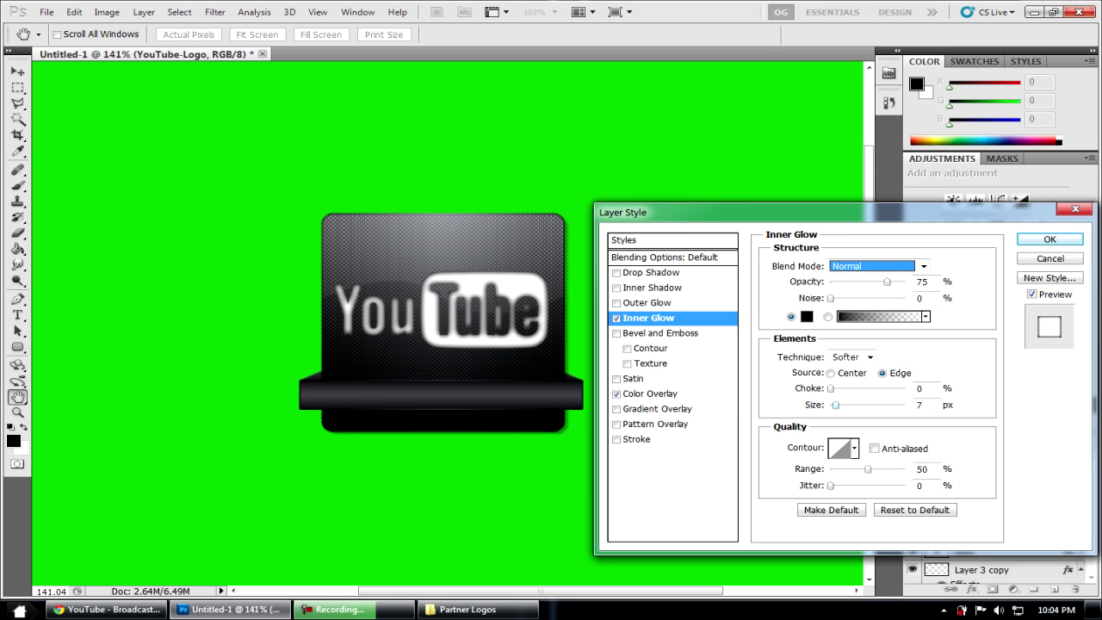
# Set the logo's Inner Glow size to 6 px, apply the style, and set the layer opacity to 72%
pyautogui.moveTo(836, 405); pyautogui.dragTo(835, 405)
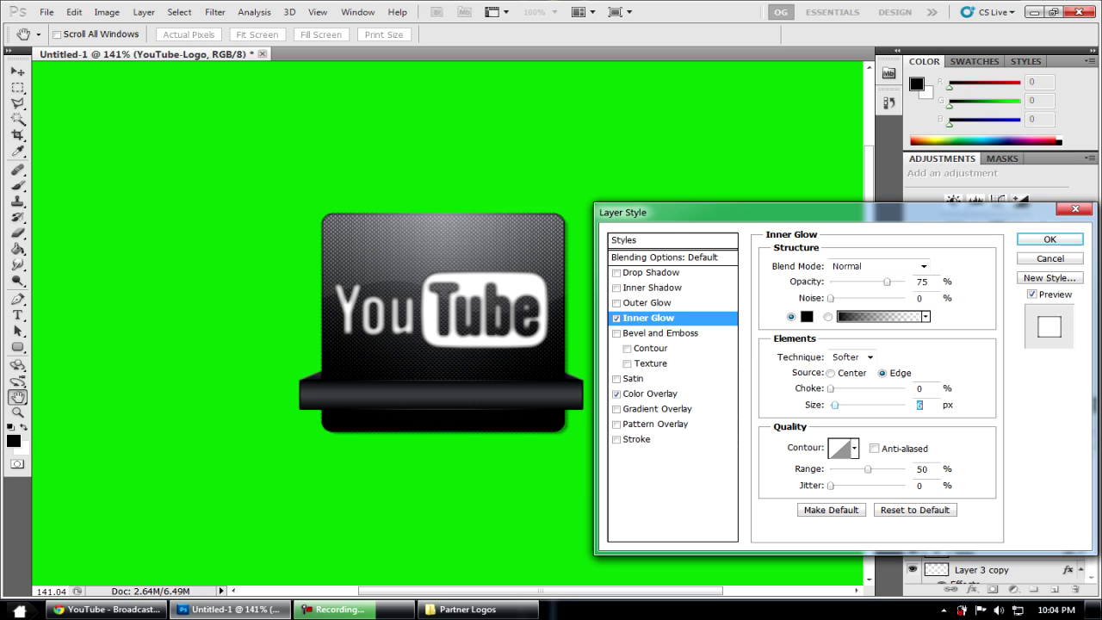
pyautogui.click(1050, 239)
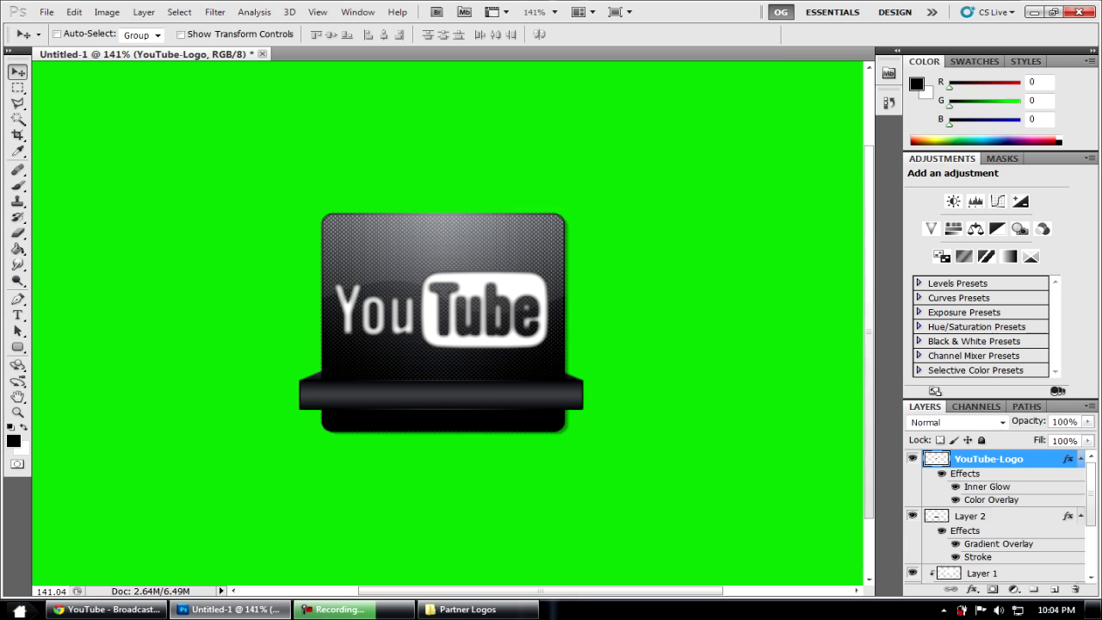
pyautogui.press('7')
pyautogui.press('2')
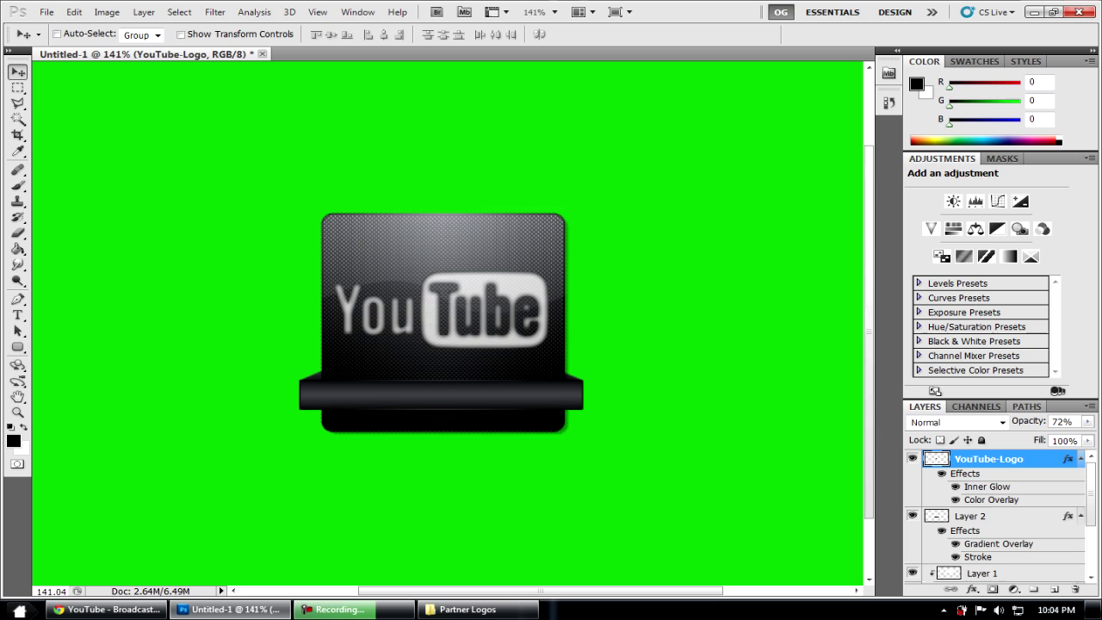
# Lower the YouTube-Logo layer's opacity to 25%, raise its Inner Glow opacity to 100%, and bring the layer opacity to 52%
pyautogui.press('2')
pyautogui.press('5')
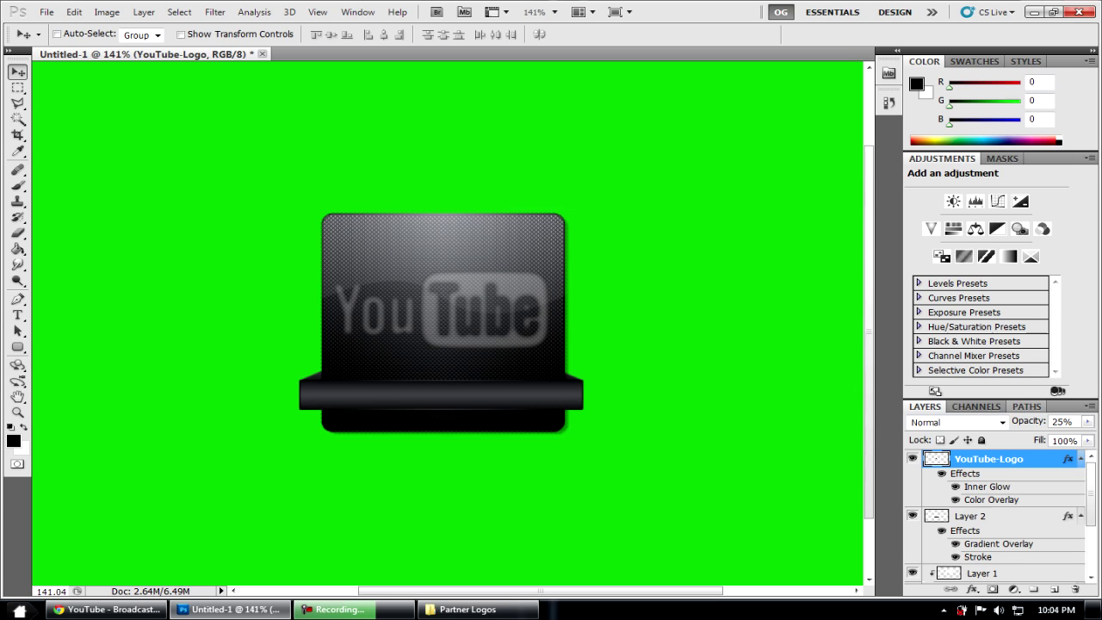
pyautogui.doubleClick(1033, 459)
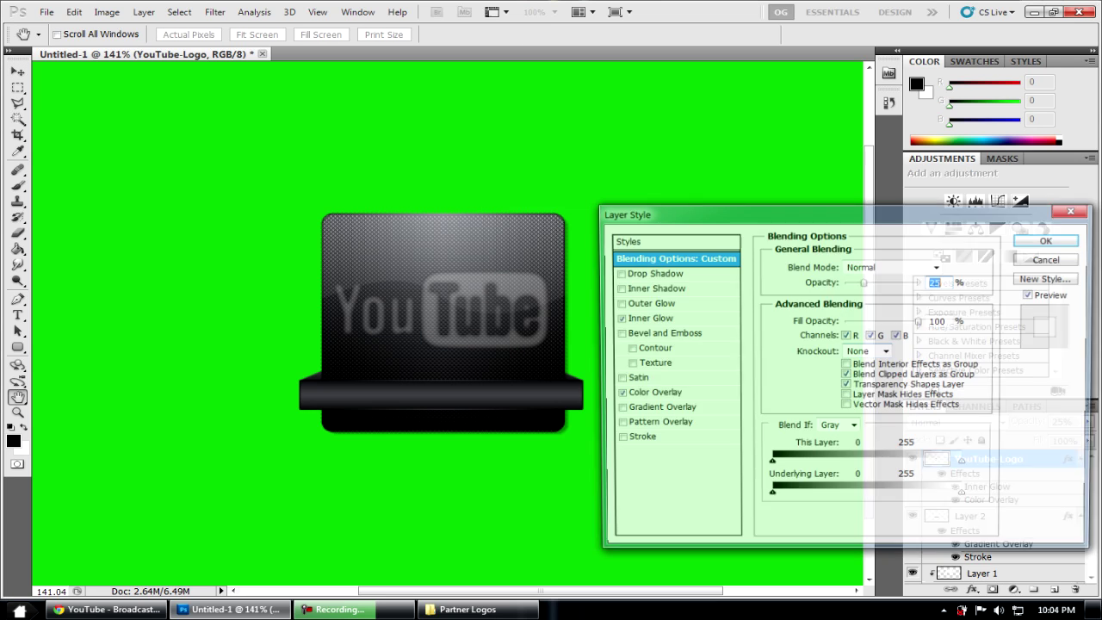
pyautogui.click(646, 319)
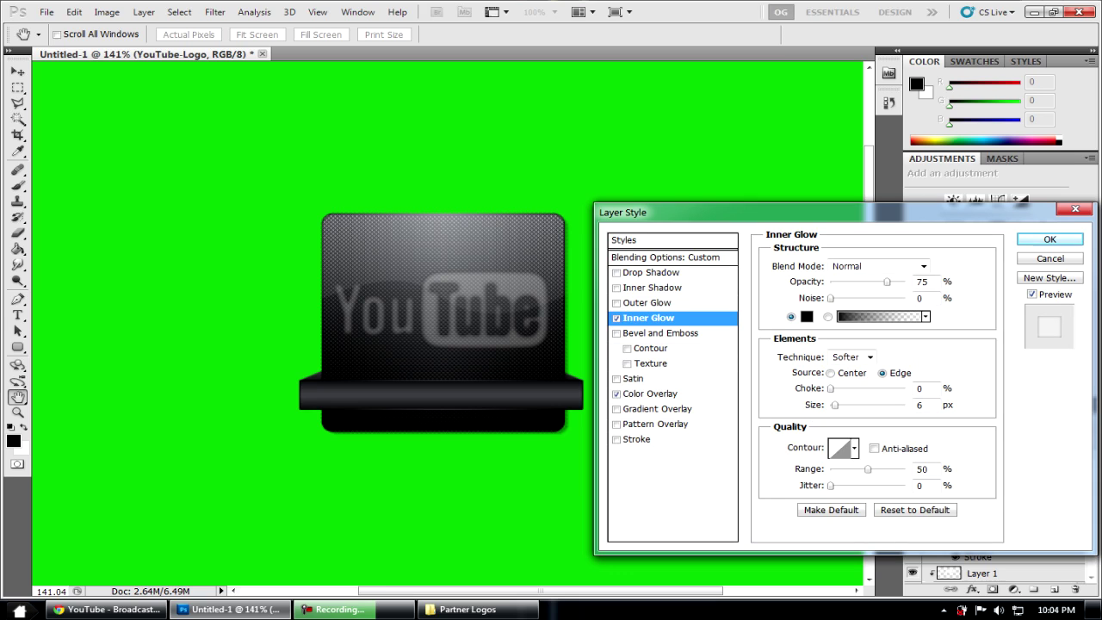
pyautogui.moveTo(887, 283); pyautogui.dragTo(907, 283)
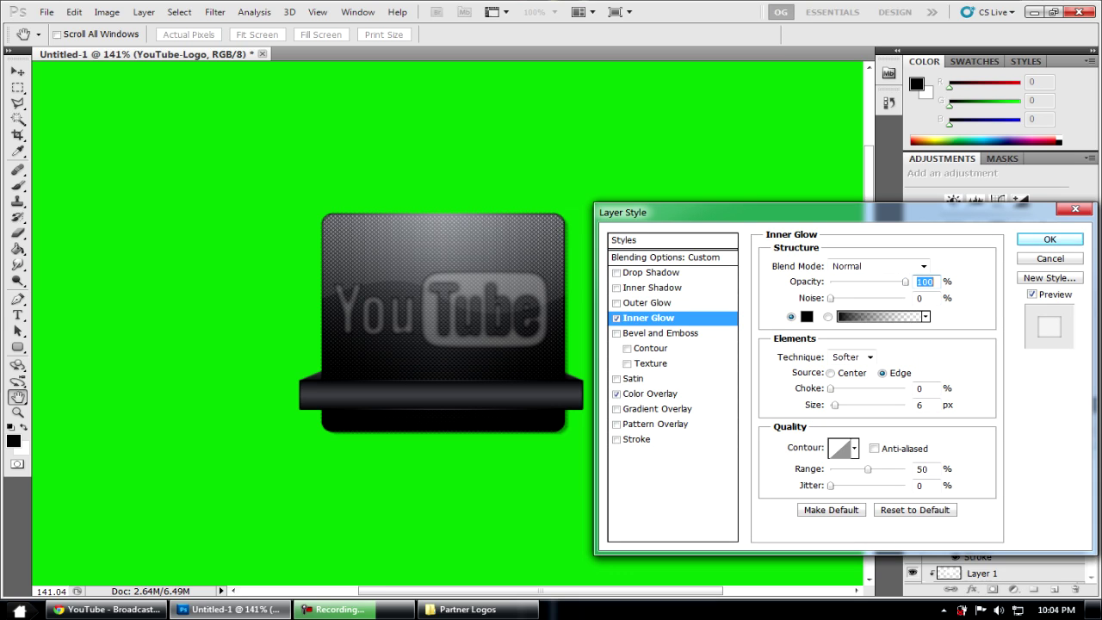
pyautogui.click(1050, 240)
pyautogui.press('Return')
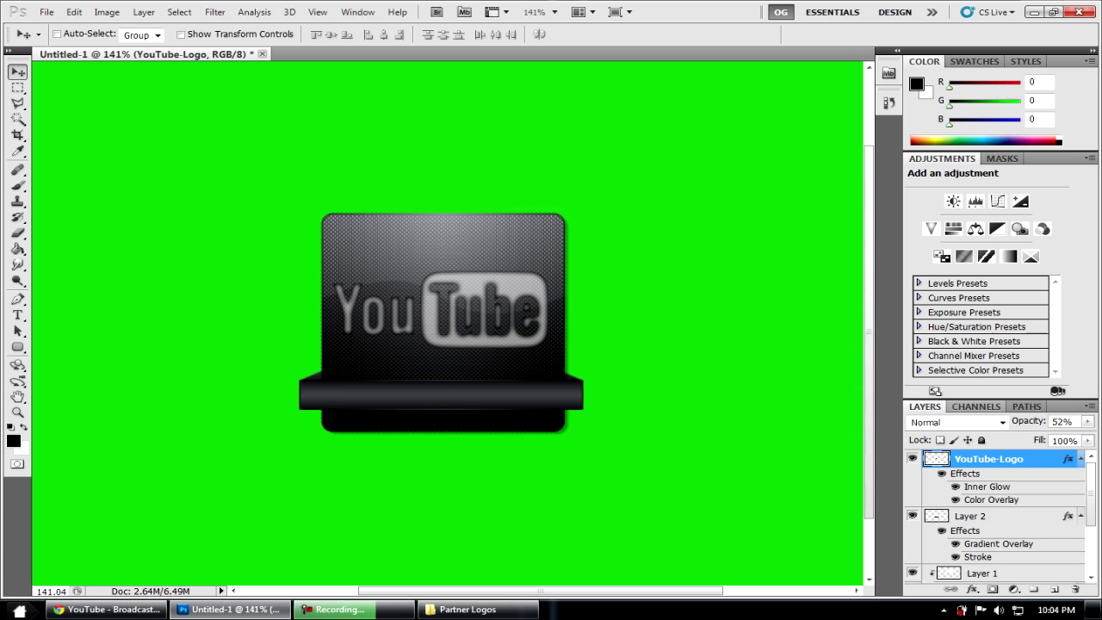
# Reduce the YouTube logo's Inner Glow size to 4 px and apply the style
pyautogui.doubleClick(1034, 459)
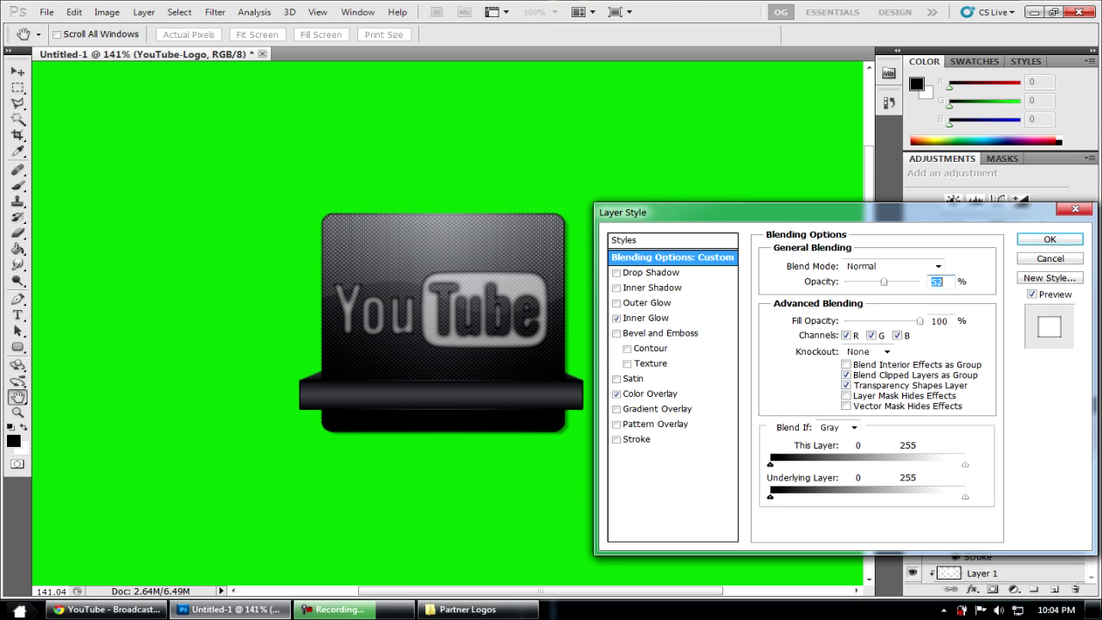
pyautogui.click(647, 318)
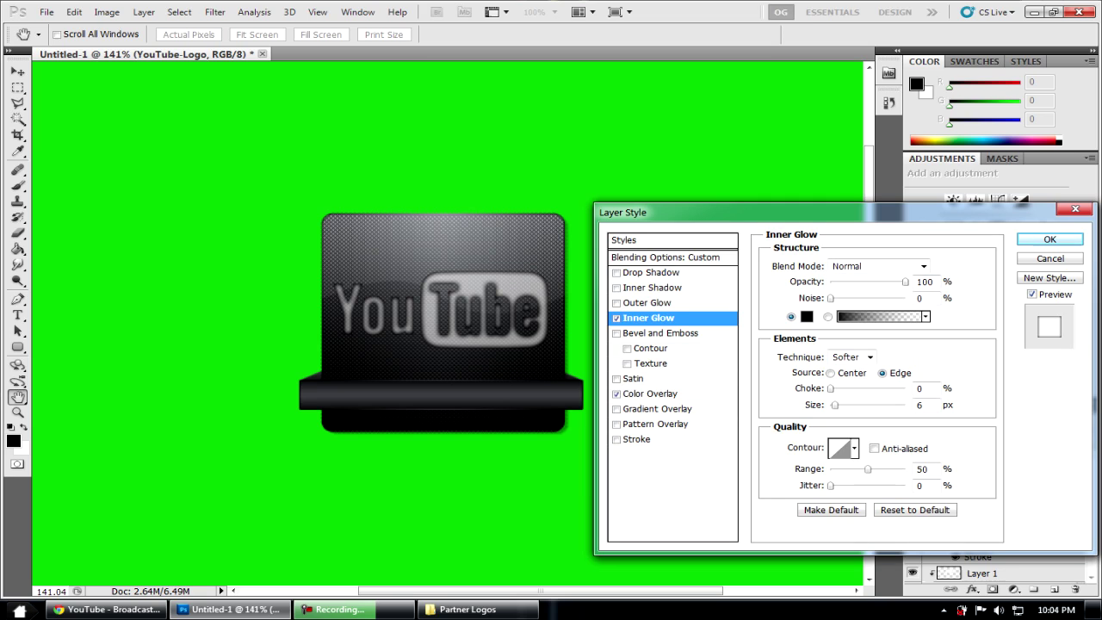
pyautogui.moveTo(835, 405); pyautogui.dragTo(834, 405)
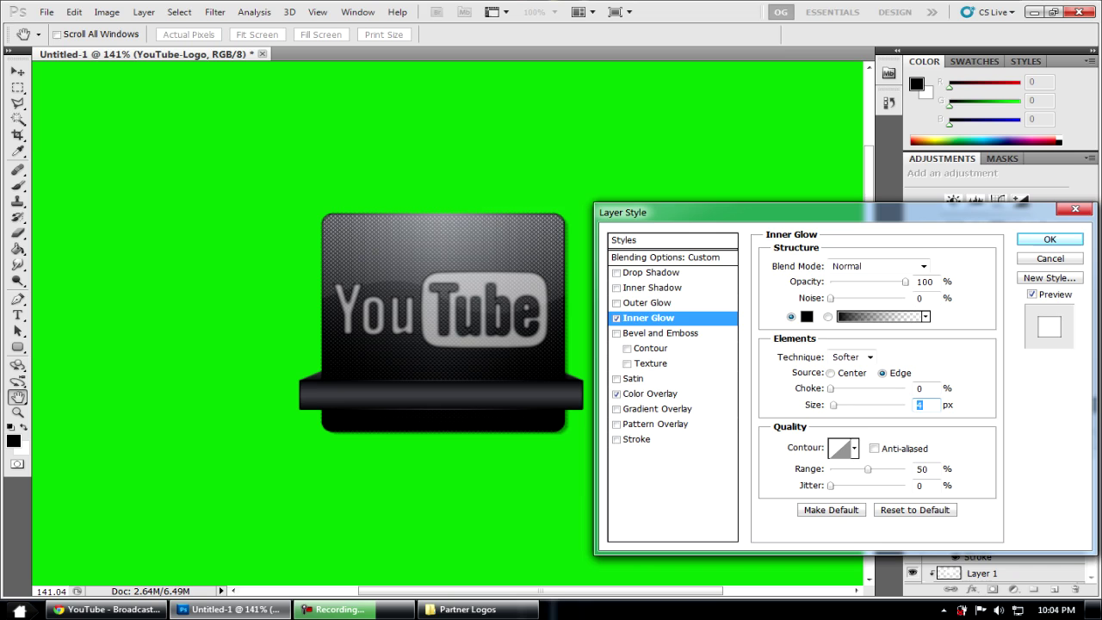
pyautogui.click(1050, 239)
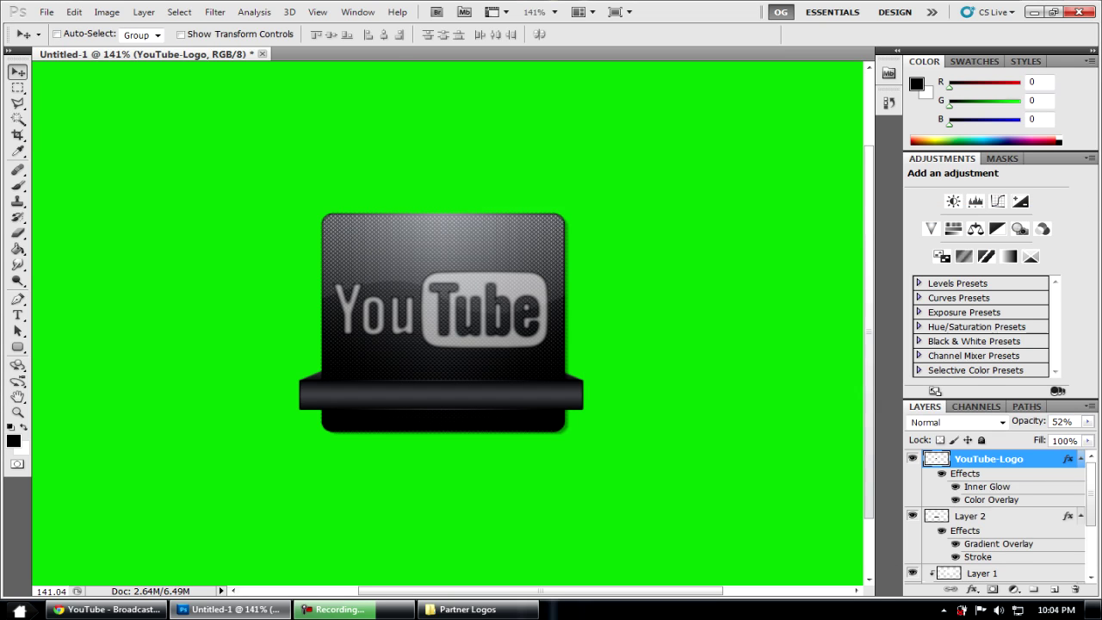
# Add a text layer reading "Youtube" in black Antipasto over the ribbon
pyautogui.press('t')
pyautogui.click(349, 395)
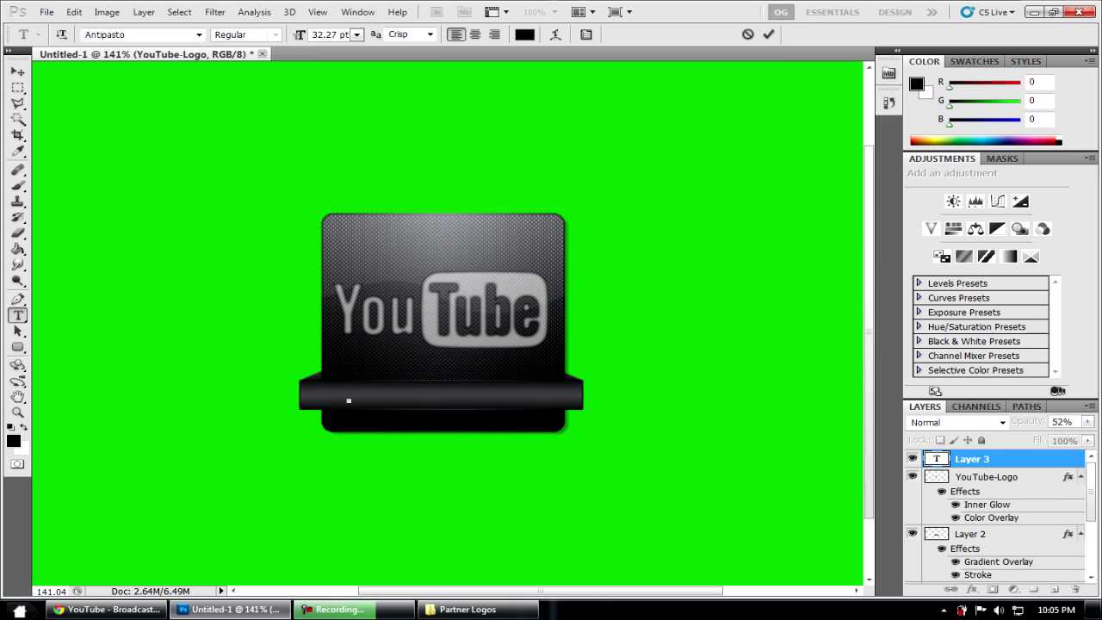
pyautogui.write('Youtube')
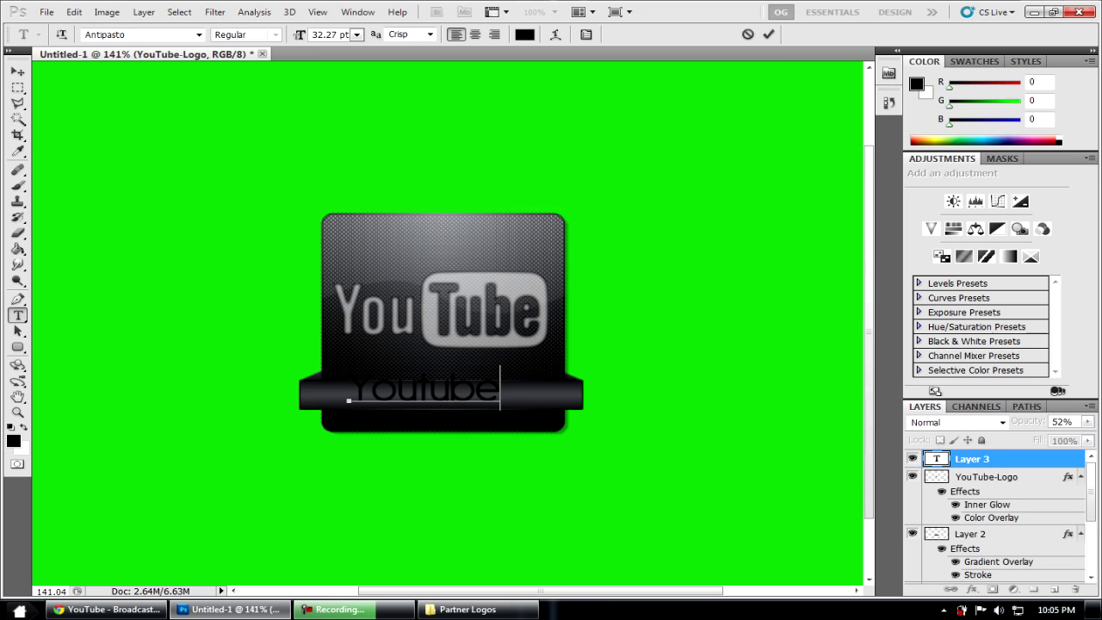
pyautogui.click(17, 72)
# Scale the "Youtube" text down slightly and center it on the ribbon band
pyautogui.hotkey('ctrl', 't')
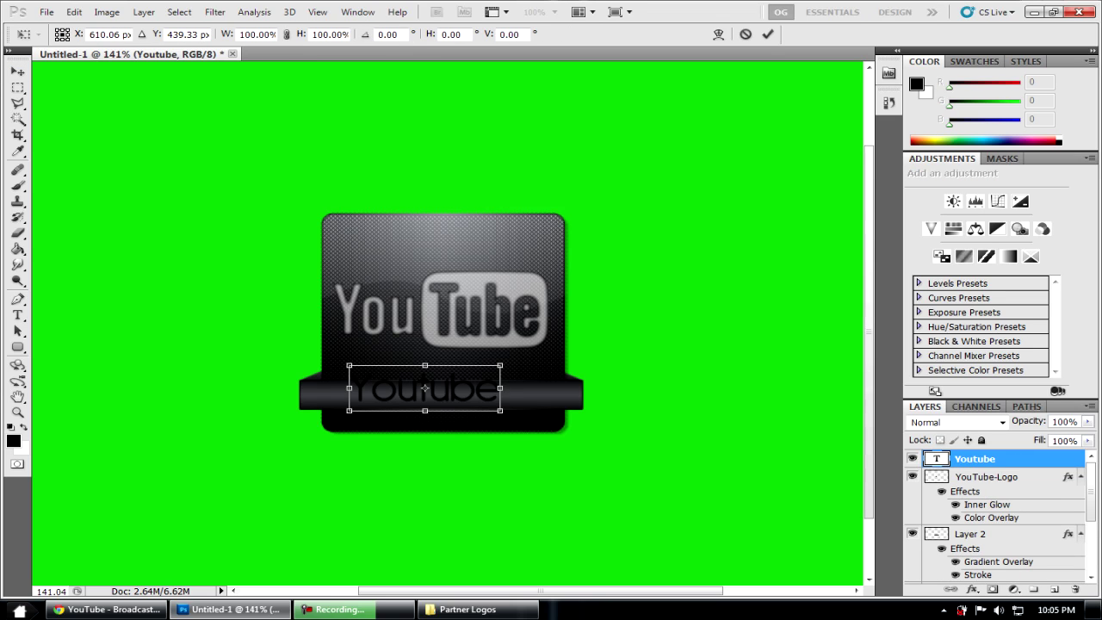
pyautogui.moveTo(501, 365); pyautogui.dragTo(488, 369)
pyautogui.press('Return')
pyautogui.moveTo(431, 392); pyautogui.dragTo(456, 396)
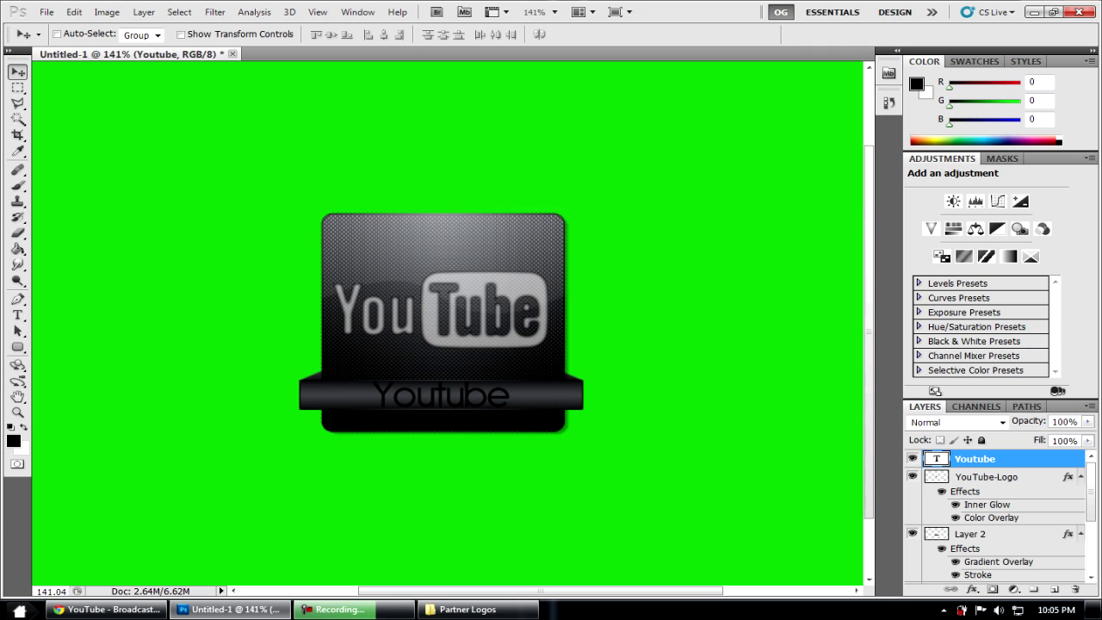
pyautogui.press('z')
pyautogui.rightClick(394, 352)
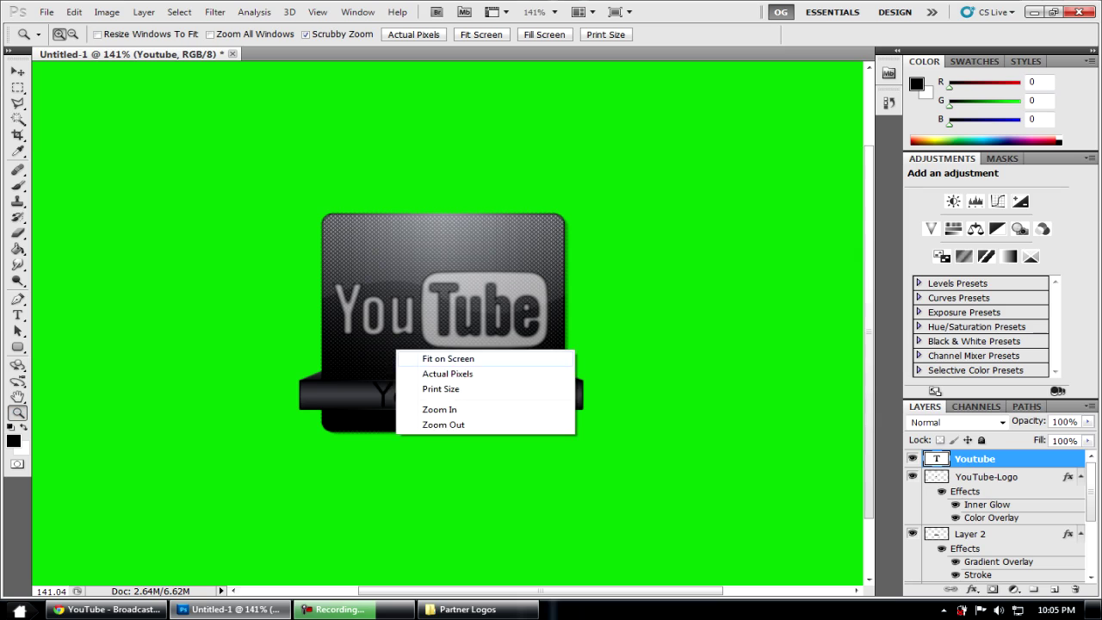
pyautogui.click(427, 359)
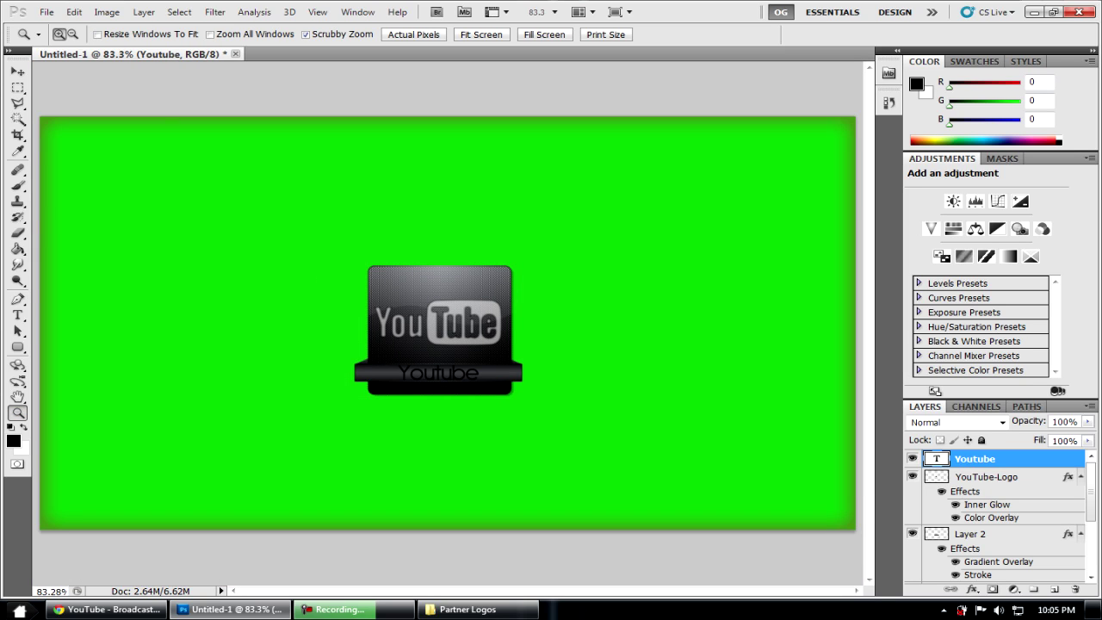